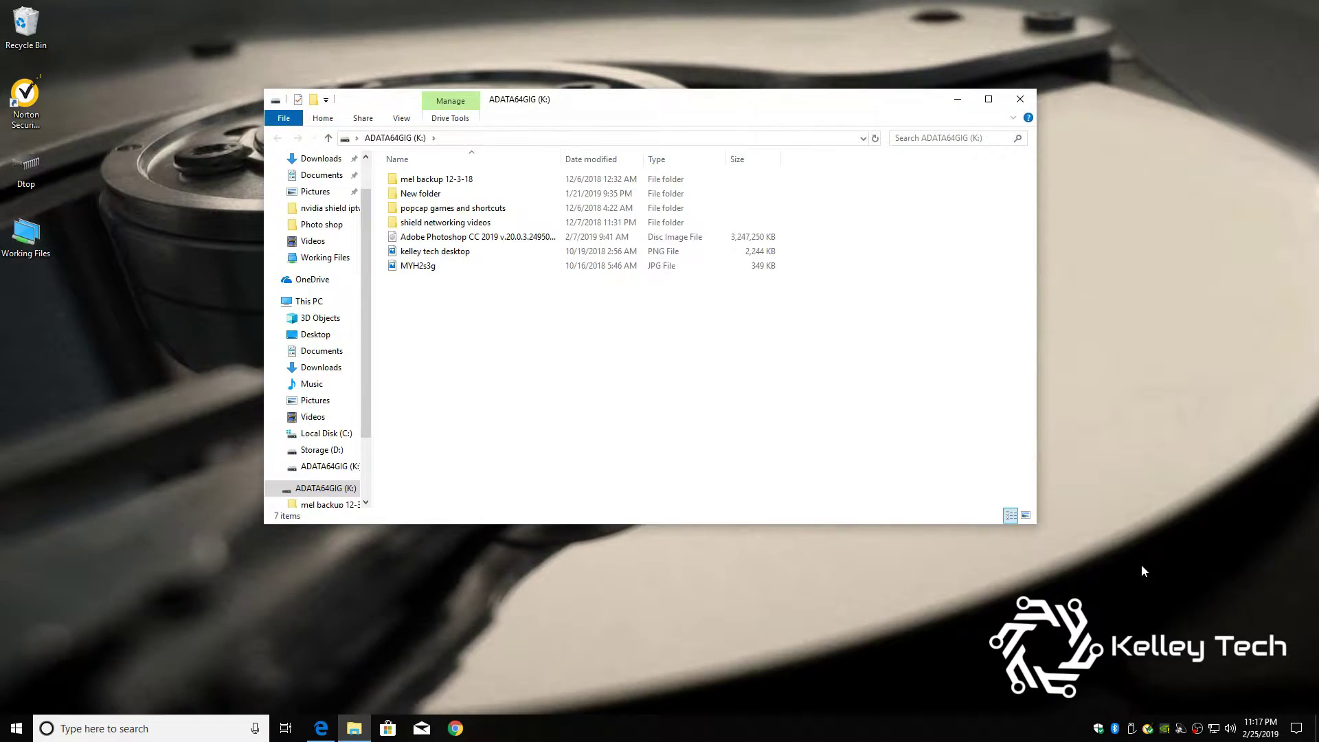
Set up formatting of the ADATA64GIG (K:) drive with the NTFS file system and Default allocation size
click(310, 302)
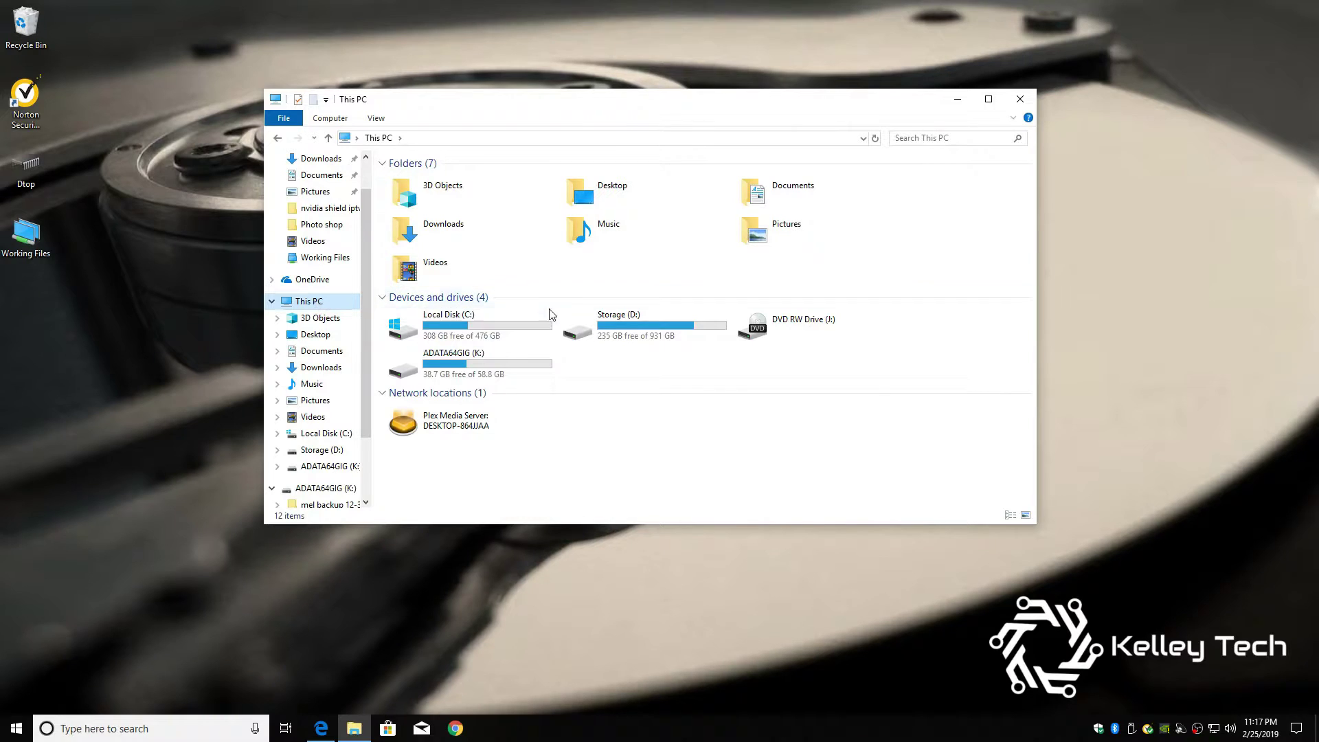
right_click(467, 364)
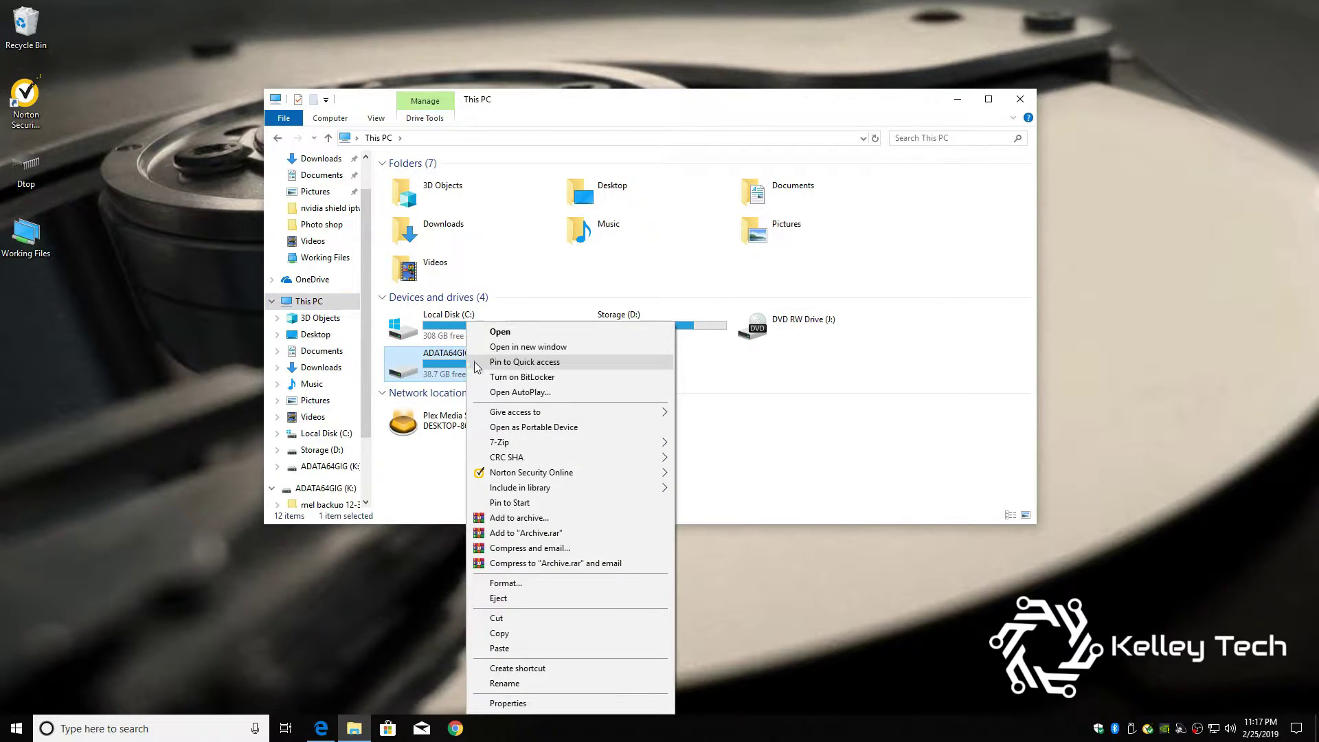
click(515, 585)
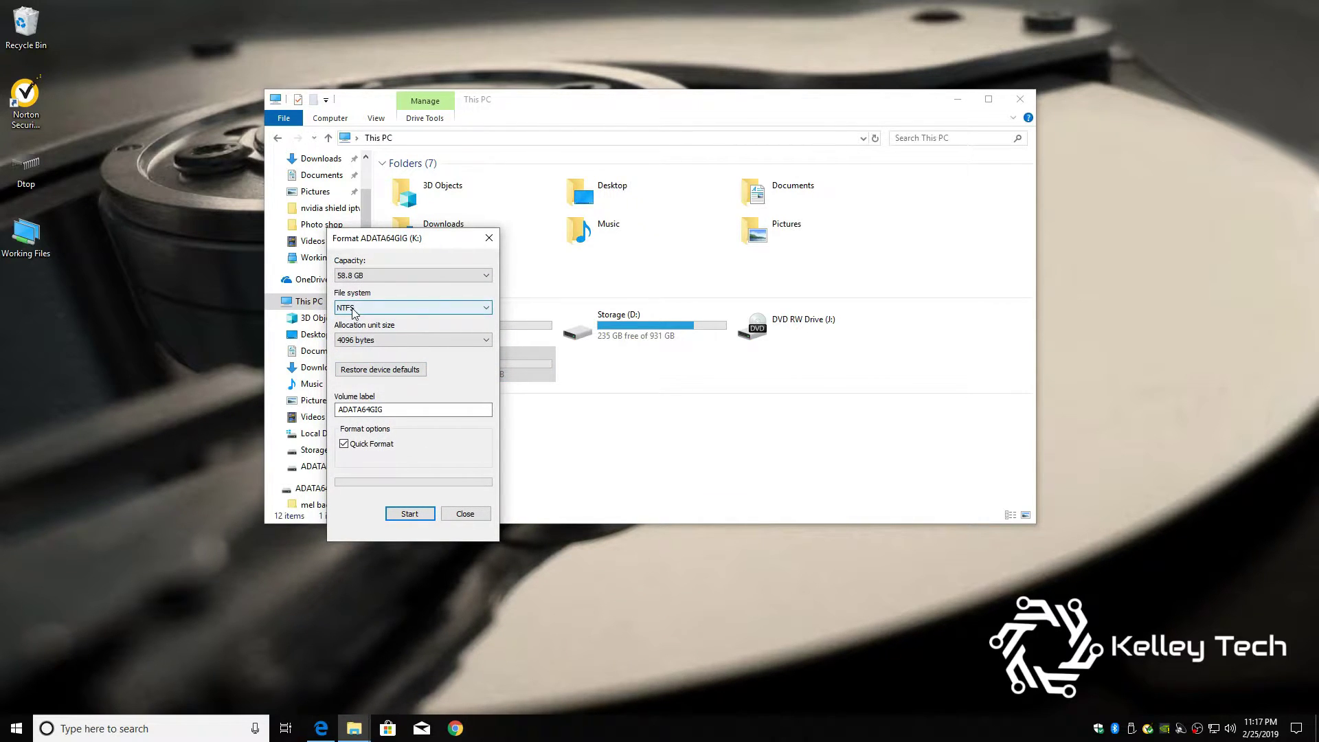
click(486, 341)
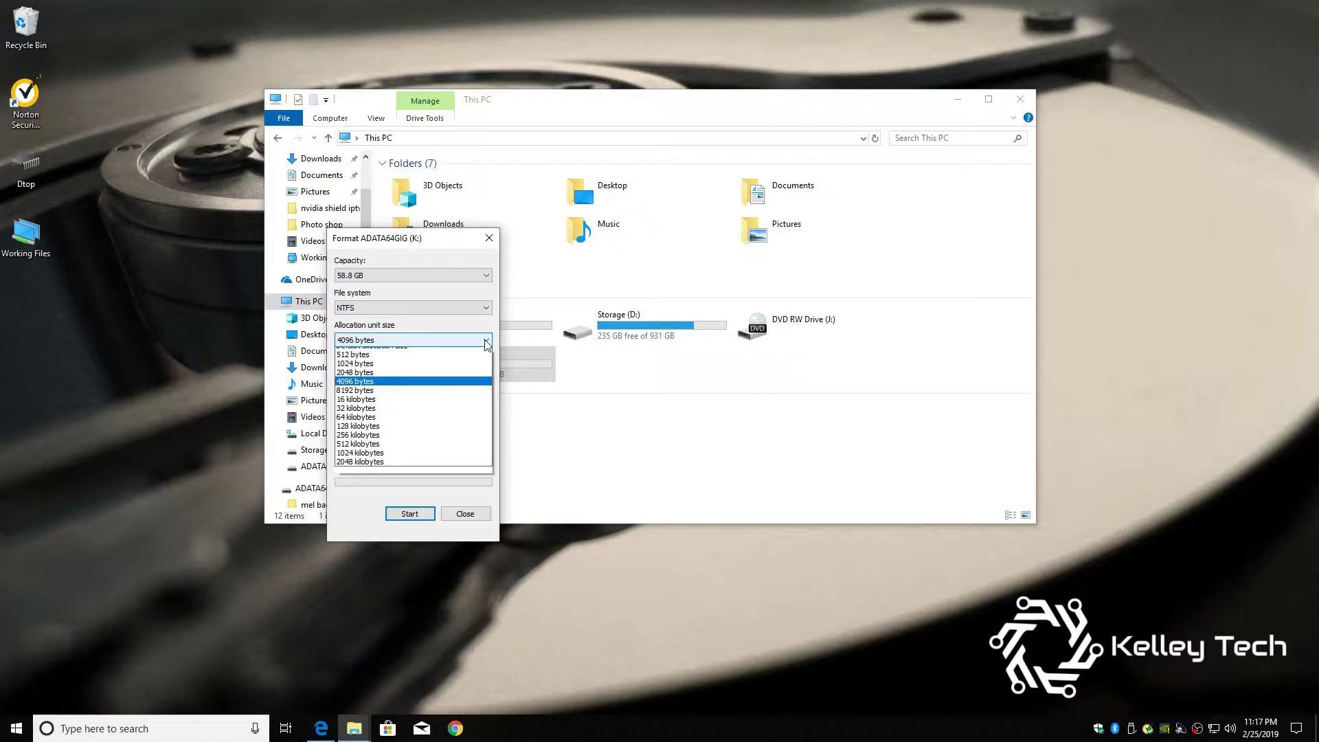
click(394, 351)
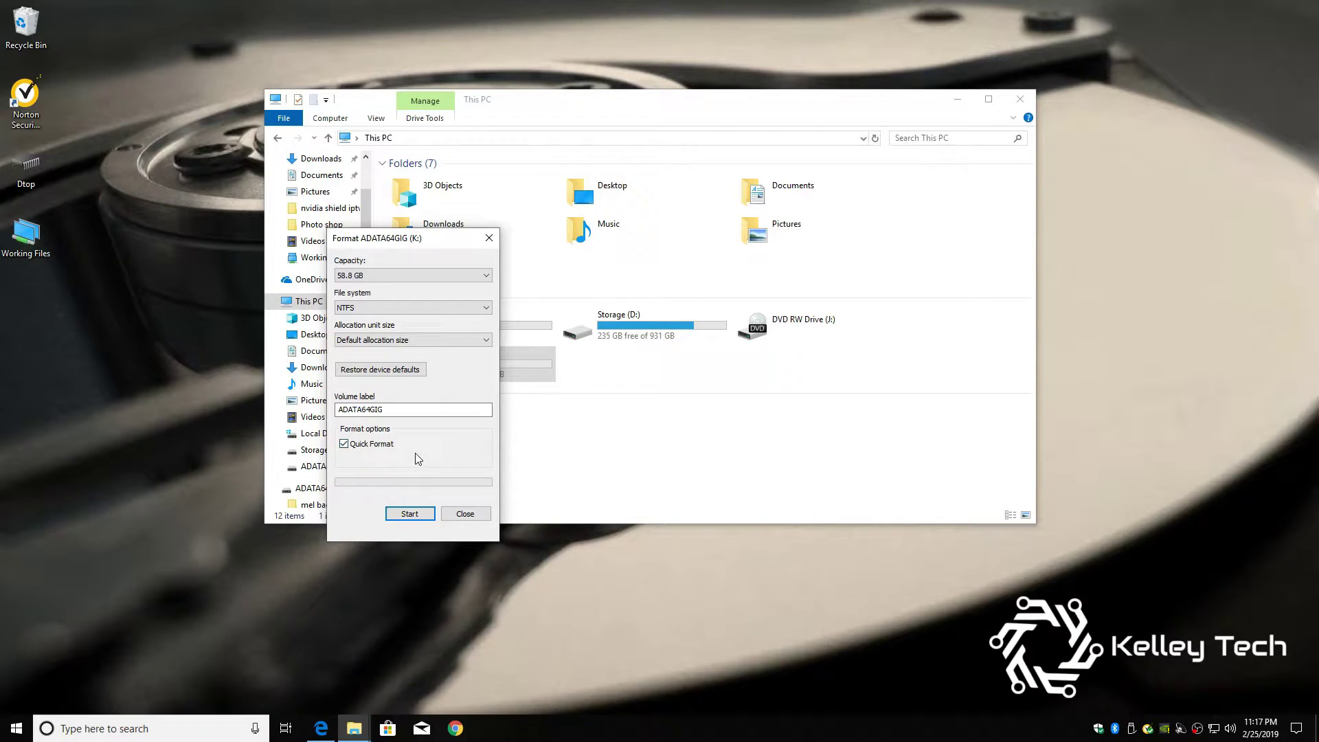
Quick-format the ADATA64GIG (K:) drive, accepting the erasure of all data, and close the format dialog and File Explorer
click(408, 515)
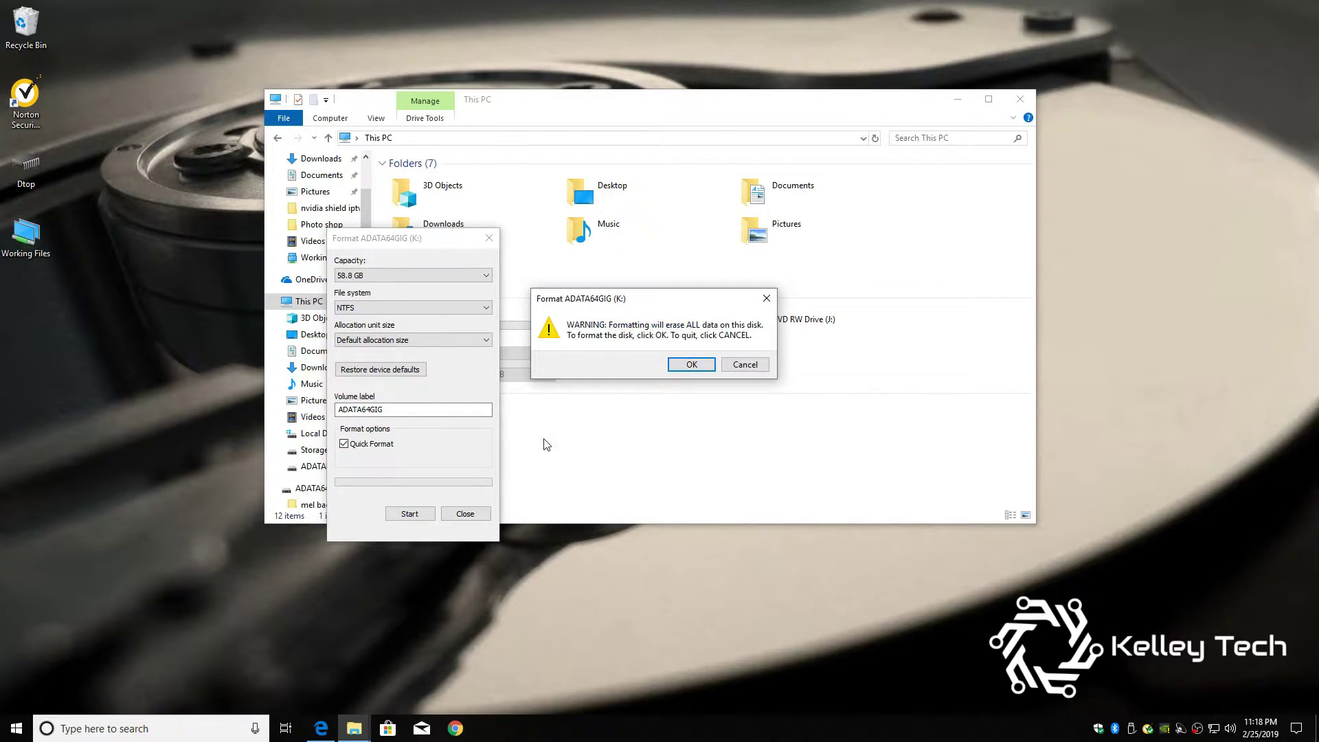
click(690, 365)
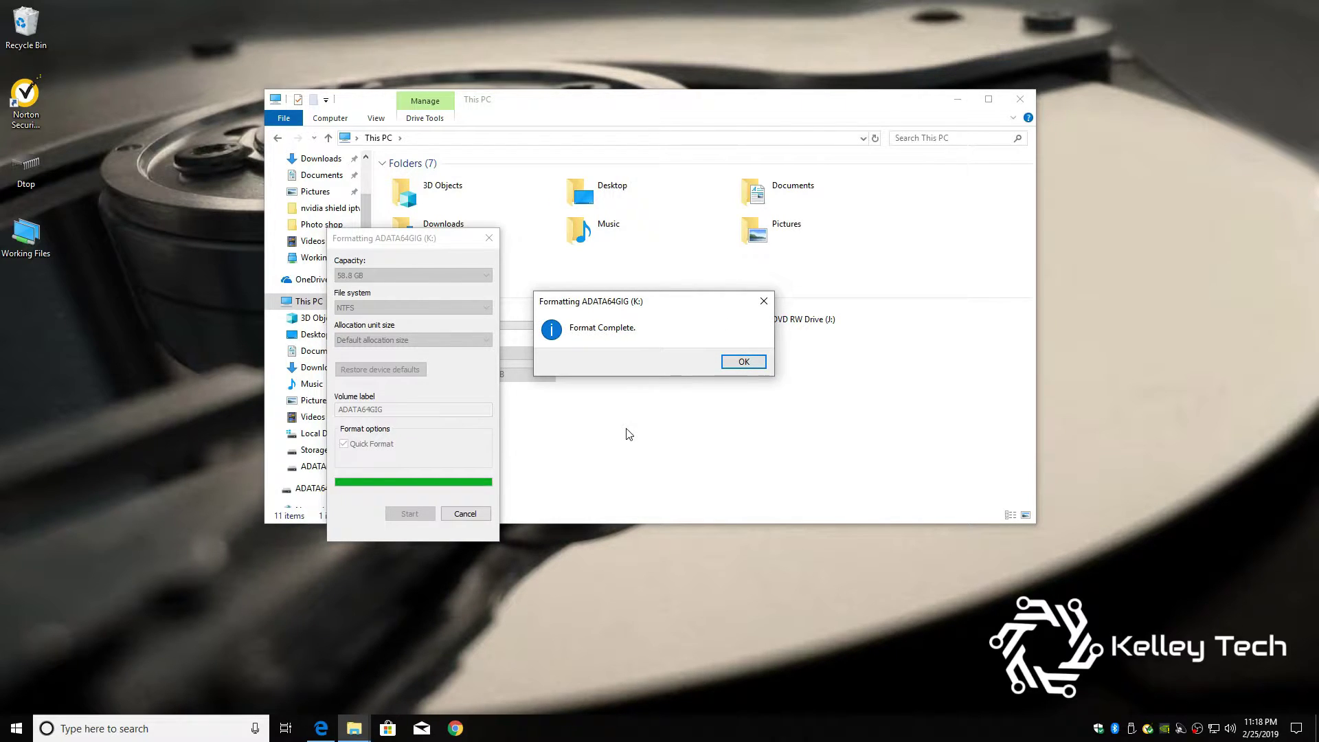
click(752, 365)
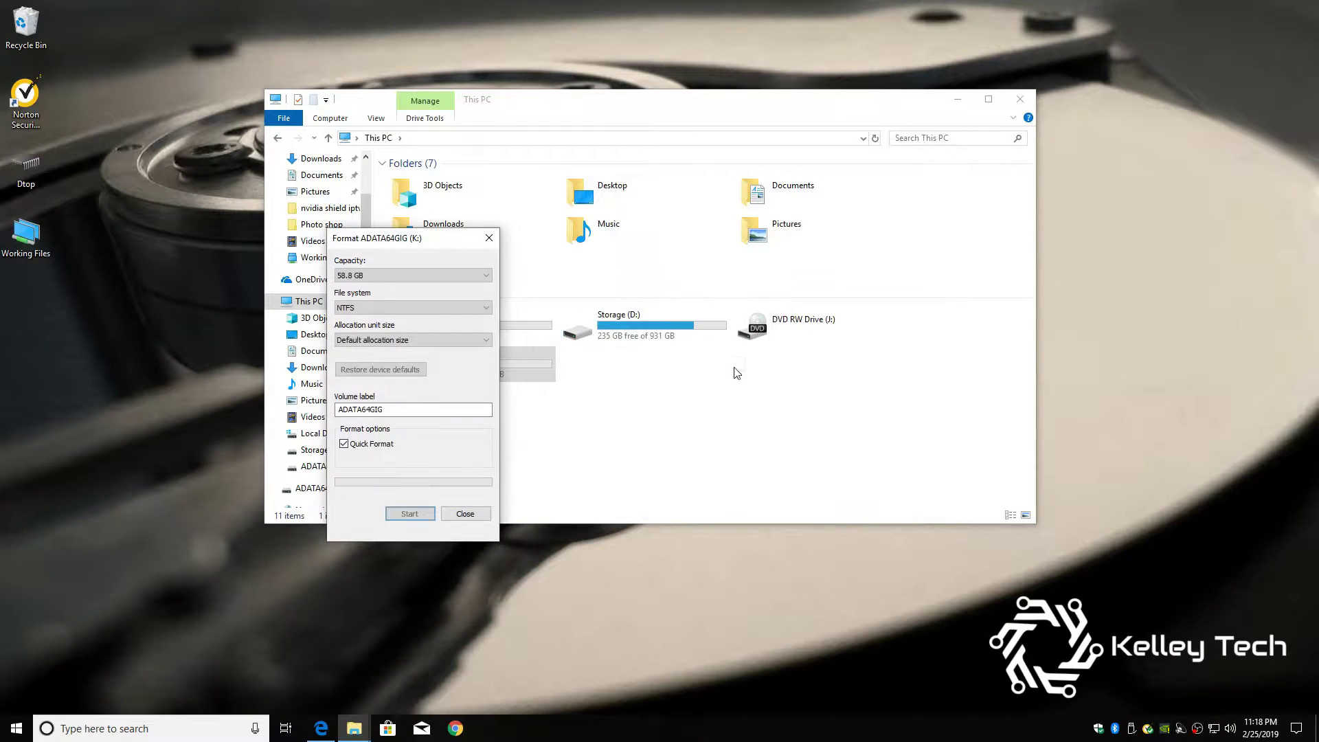
click(466, 516)
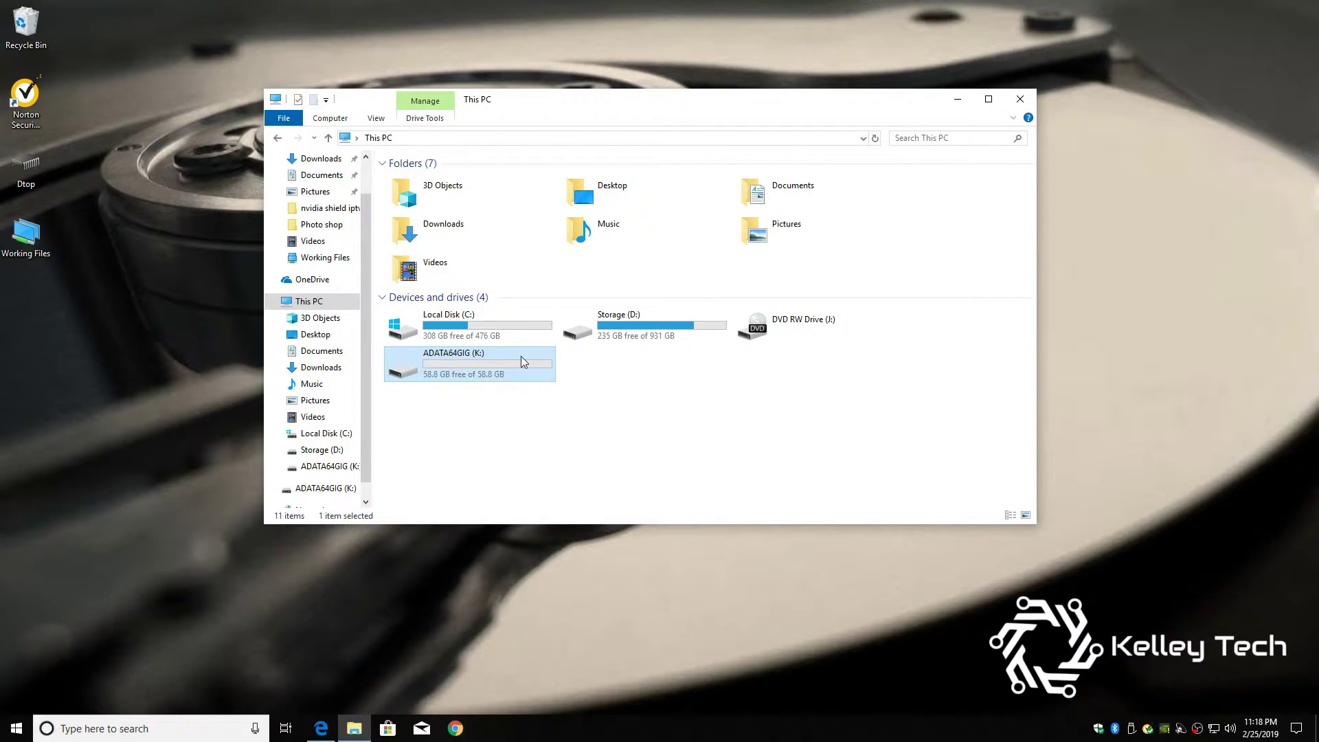
click(1022, 100)
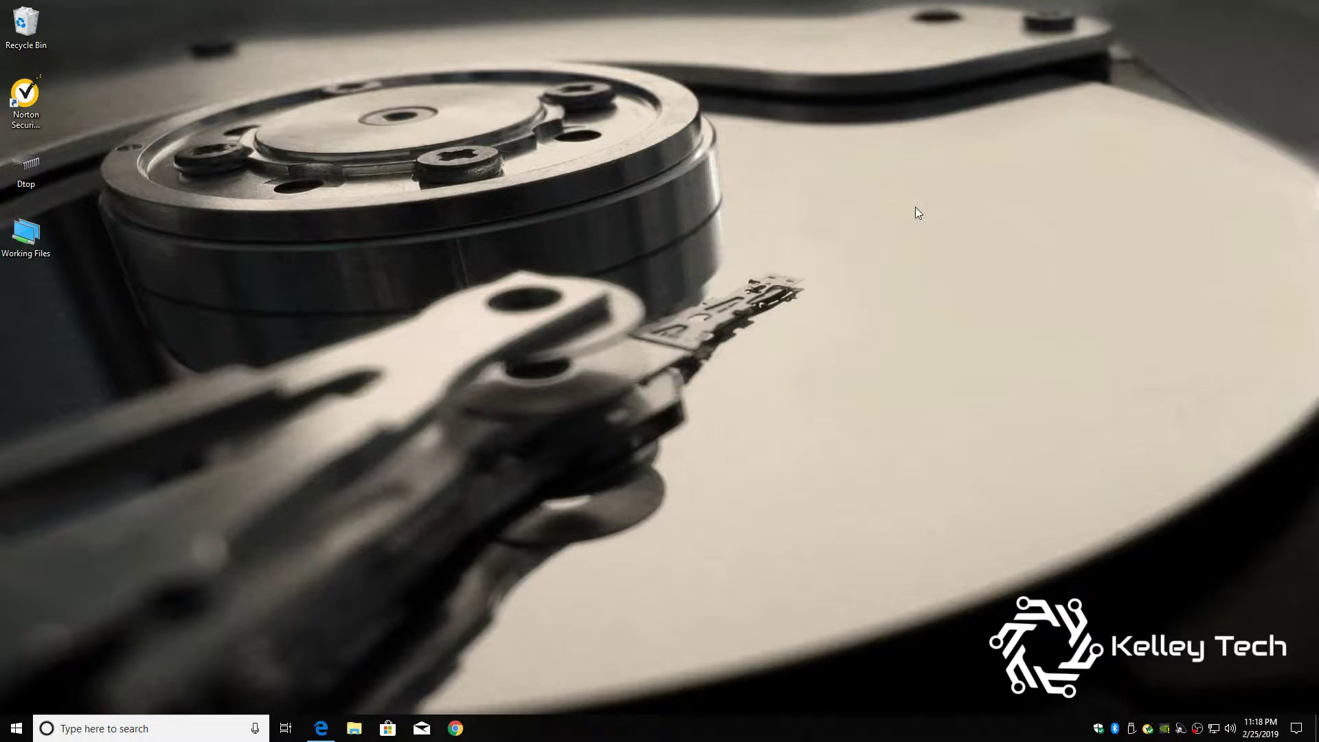
Switch to Microsoft Edge, download RetroArch Files.exe from the MediaFire page to the Desktop, and close the browser
click(321, 729)
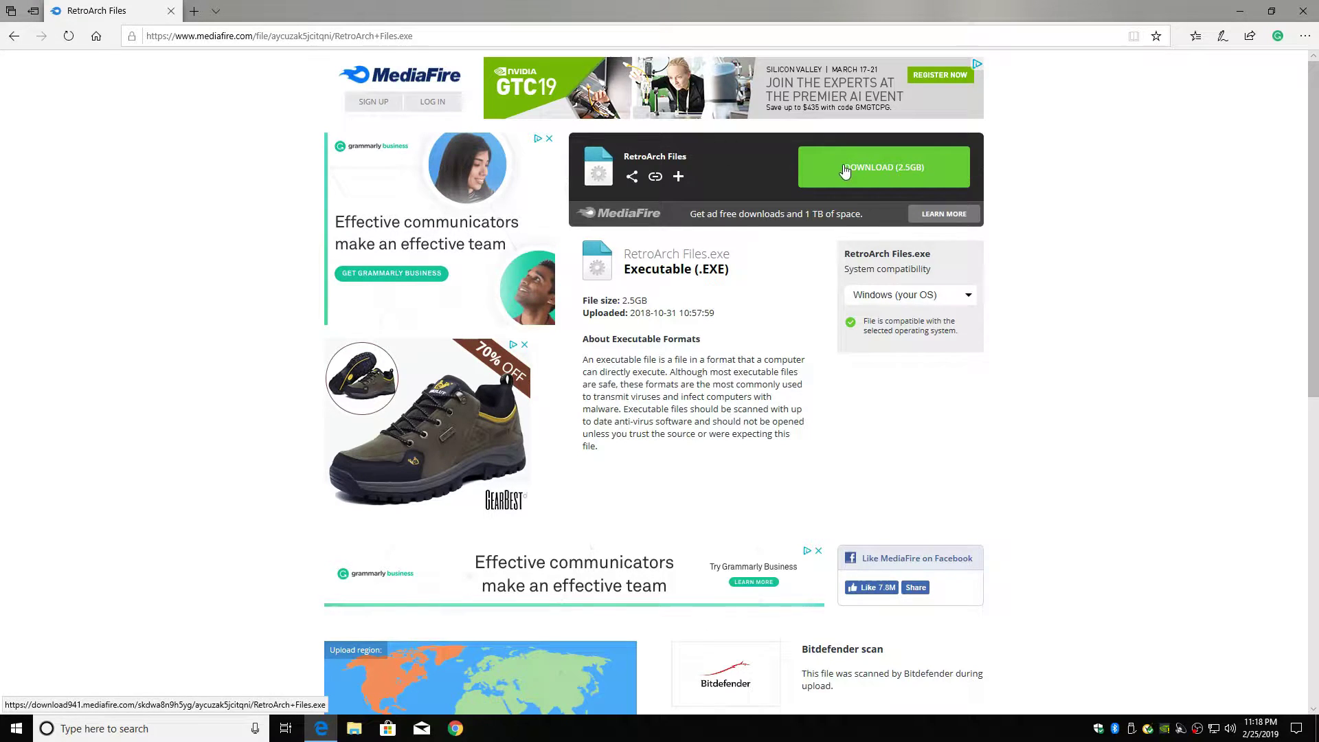
click(879, 170)
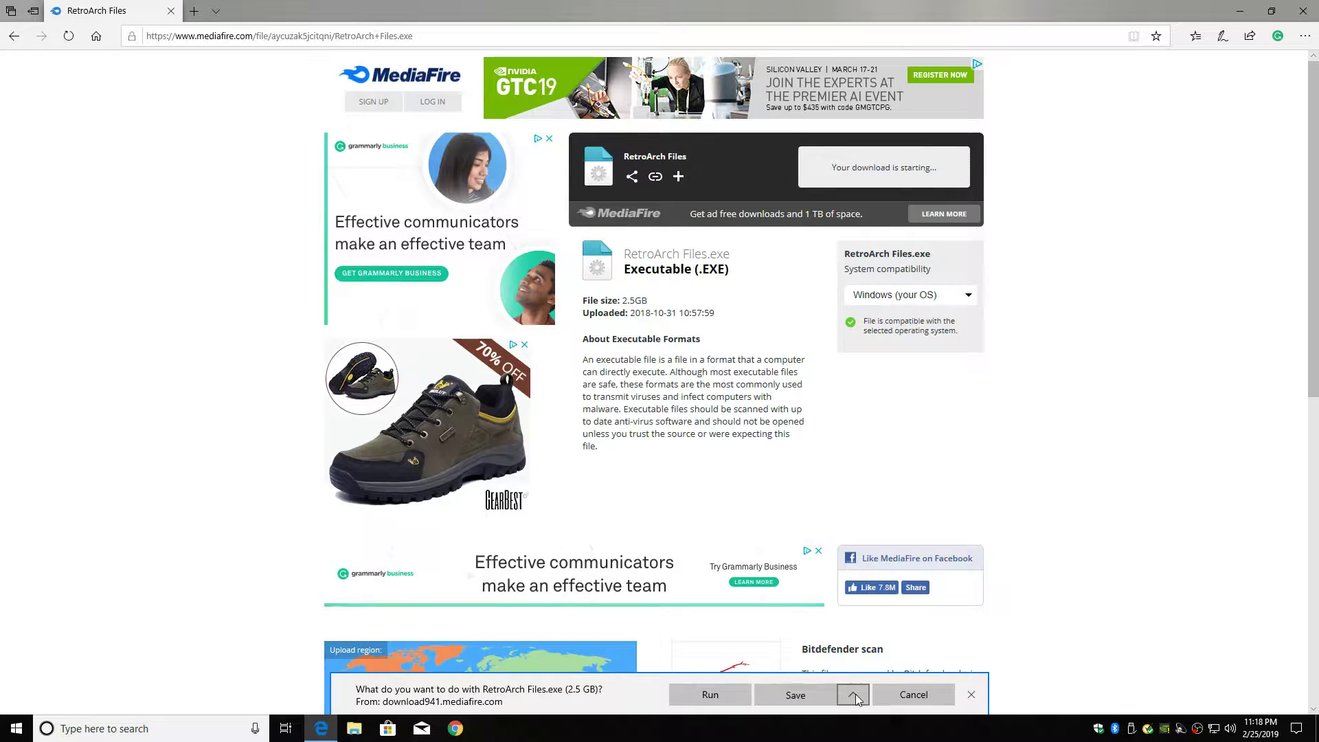
click(856, 694)
click(826, 670)
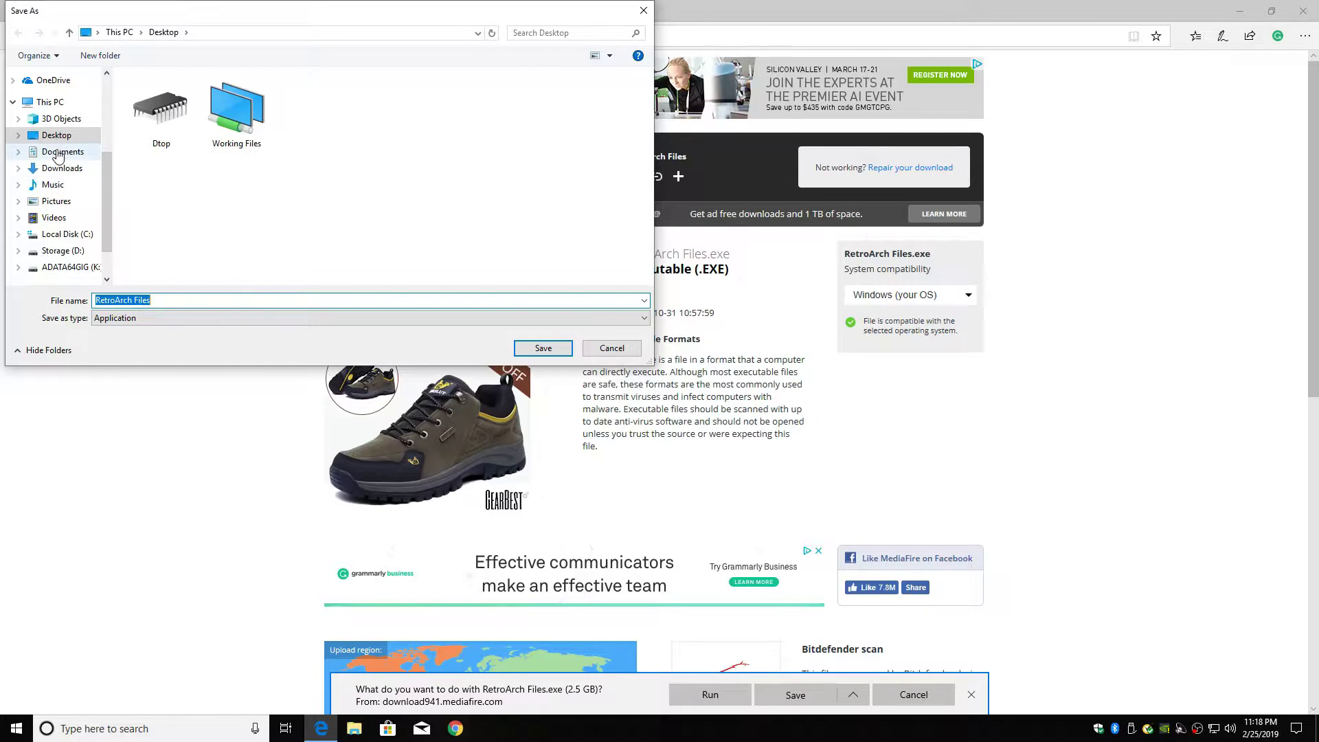
click(60, 136)
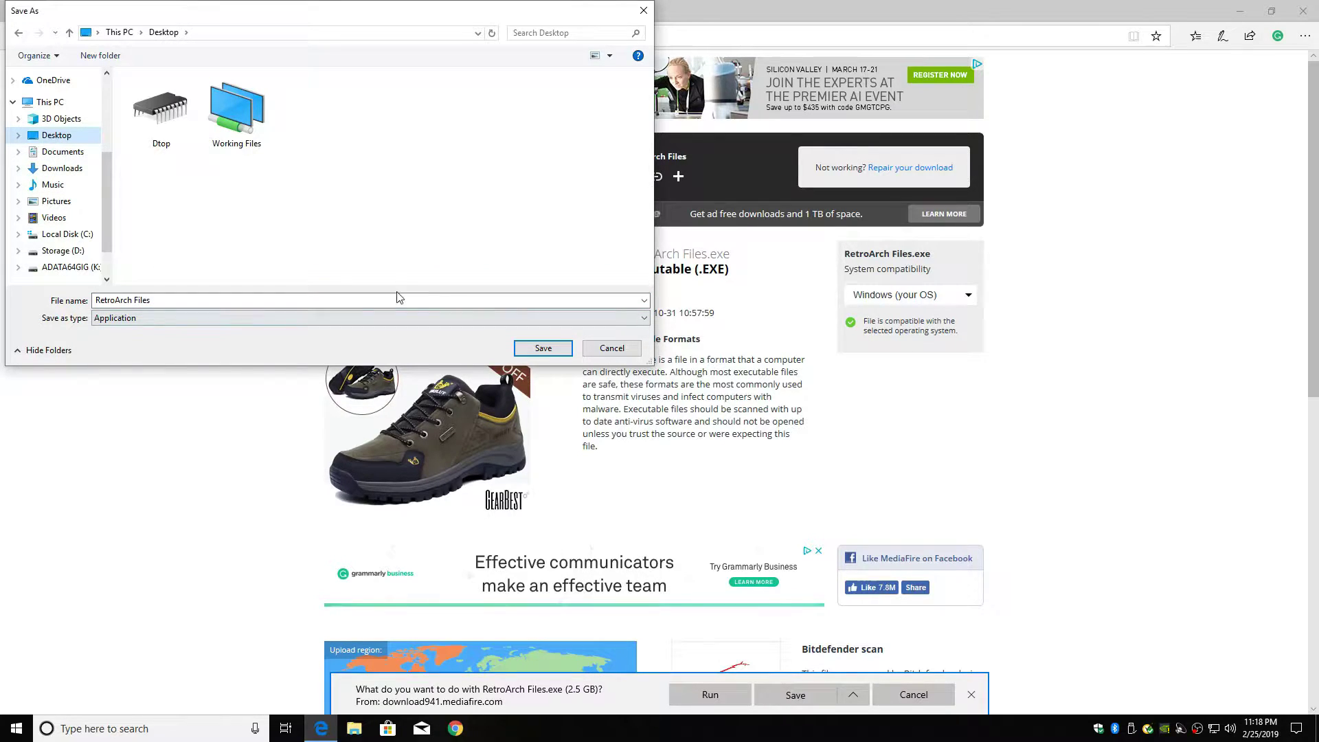
click(552, 351)
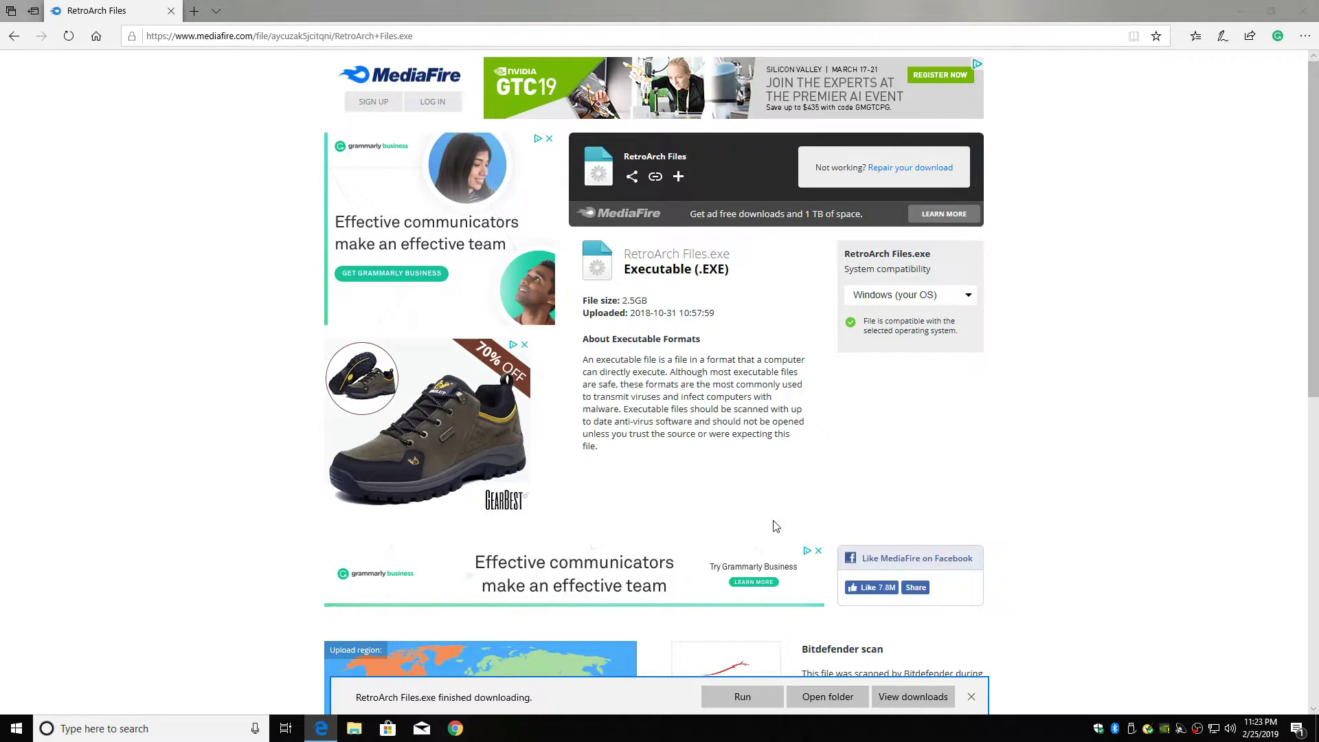
click(970, 696)
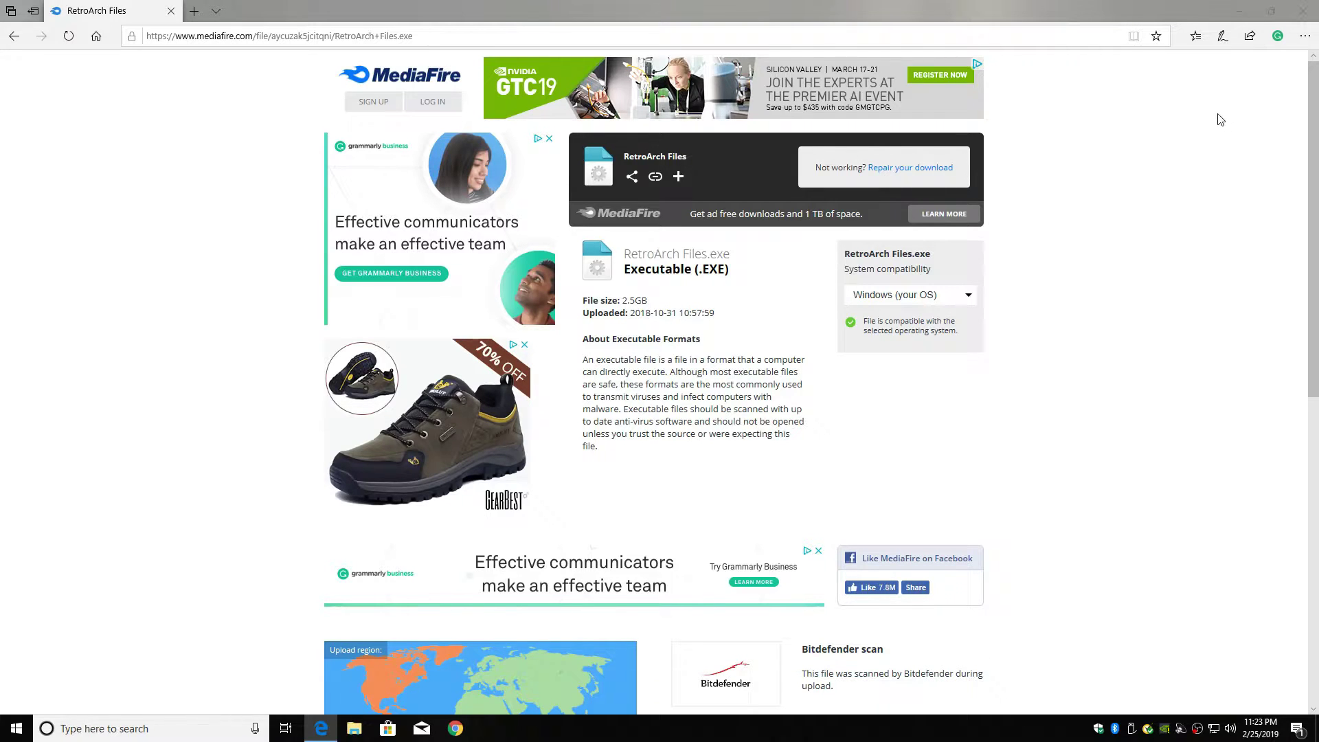
click(1302, 11)
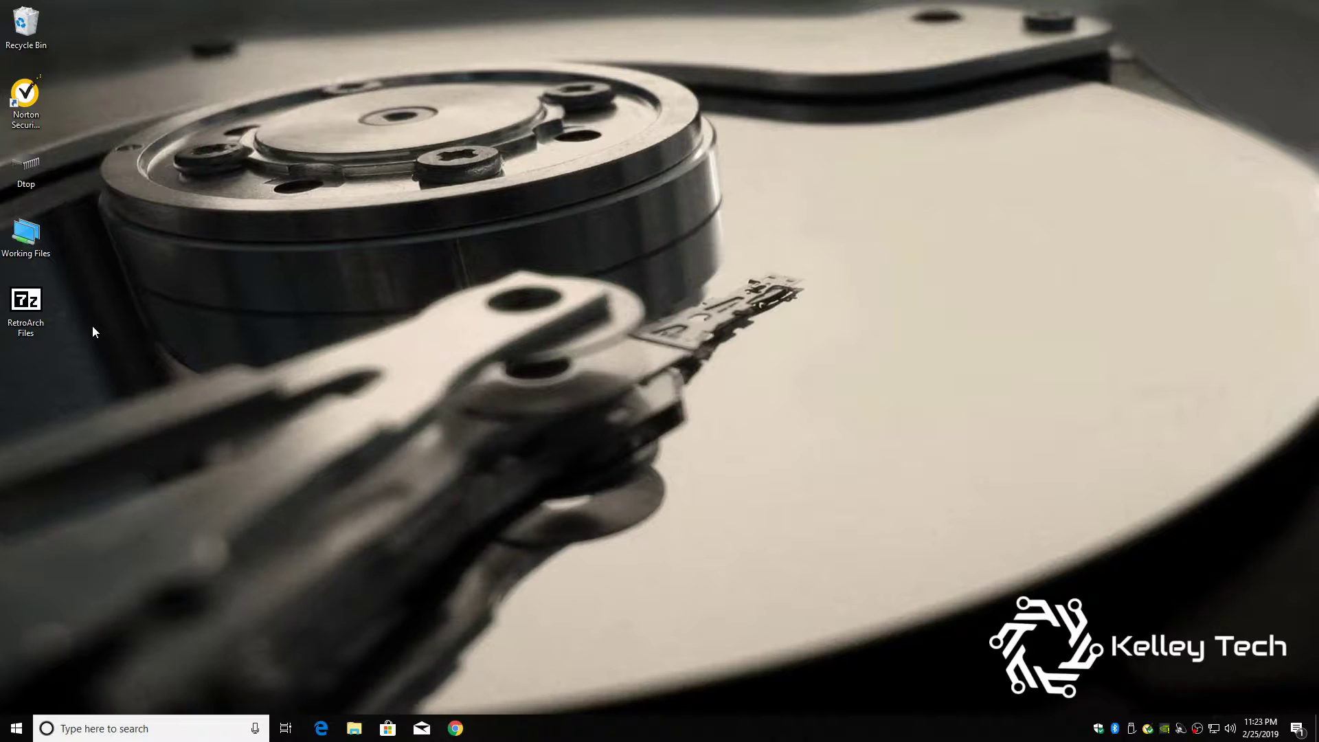
Run the downloaded RetroArch Files archive despite SmartScreen, extract it to the Desktop, and place the extracted folder mid-desktop
click(28, 307)
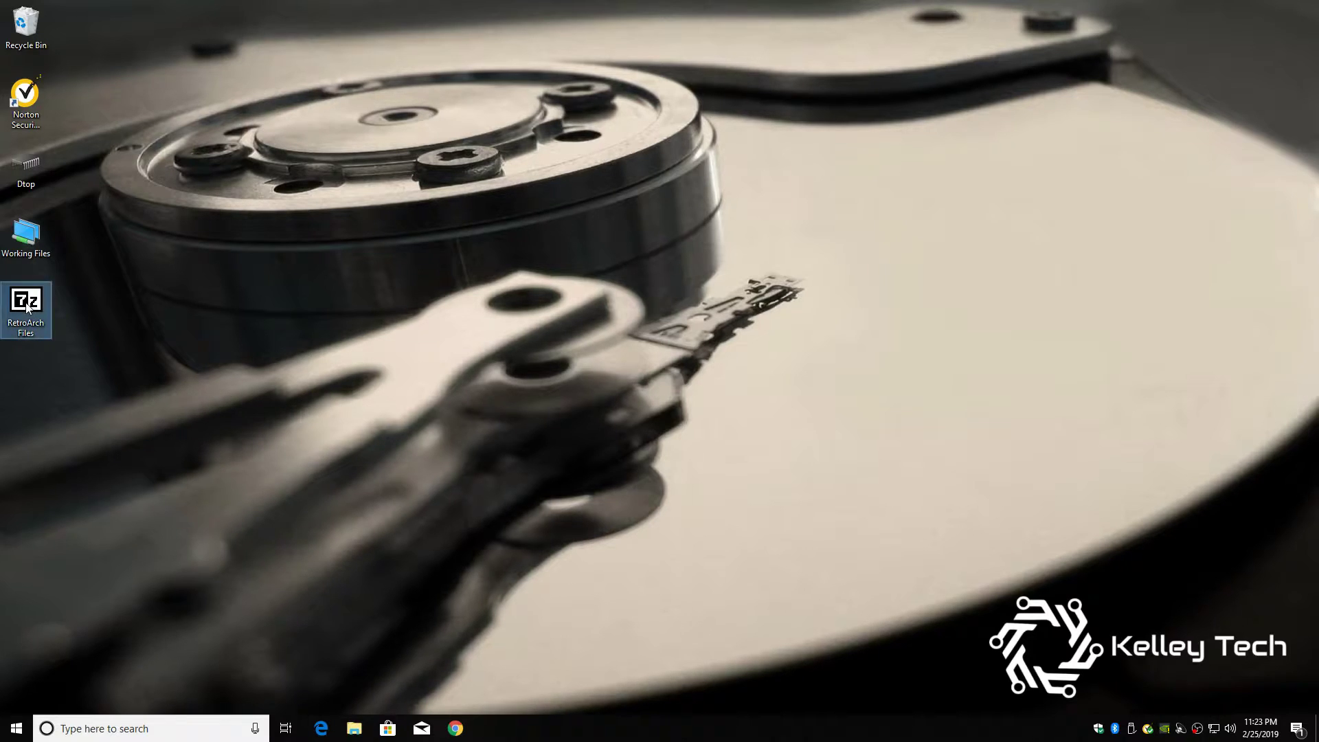
double_click(28, 307)
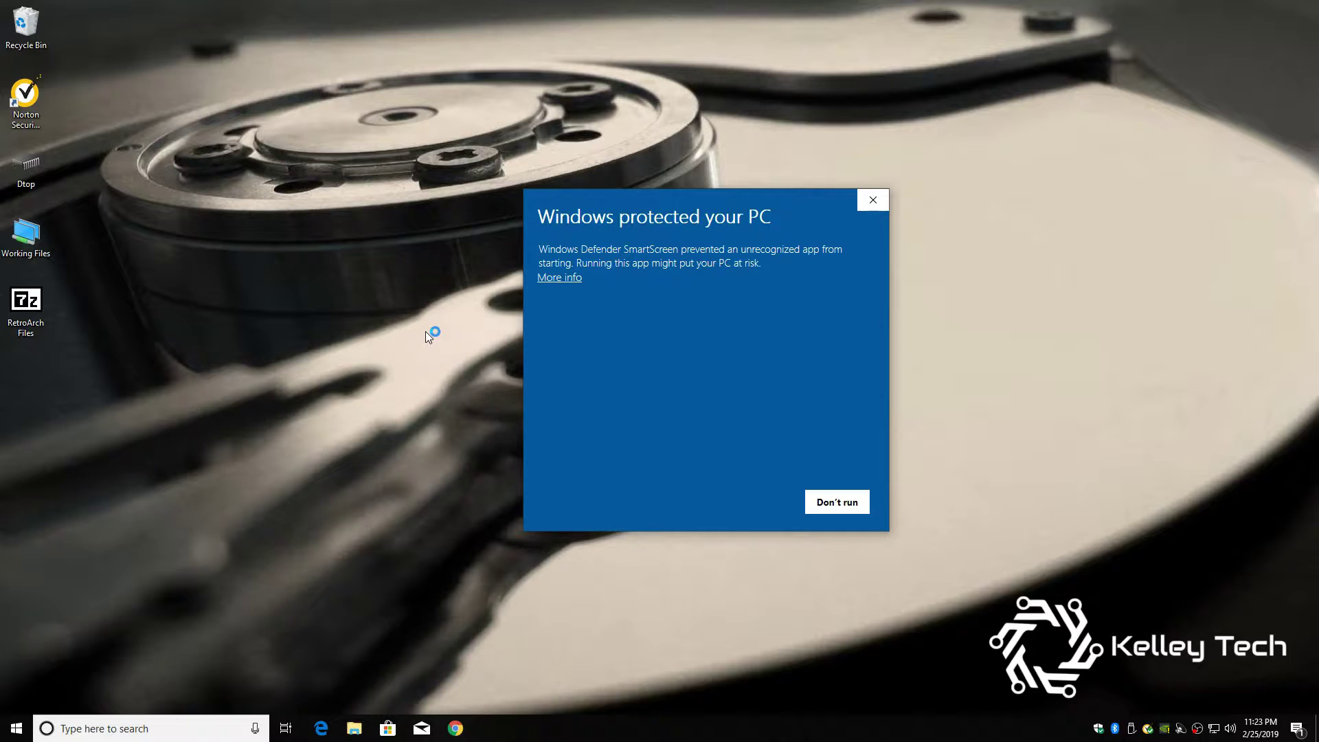
click(556, 277)
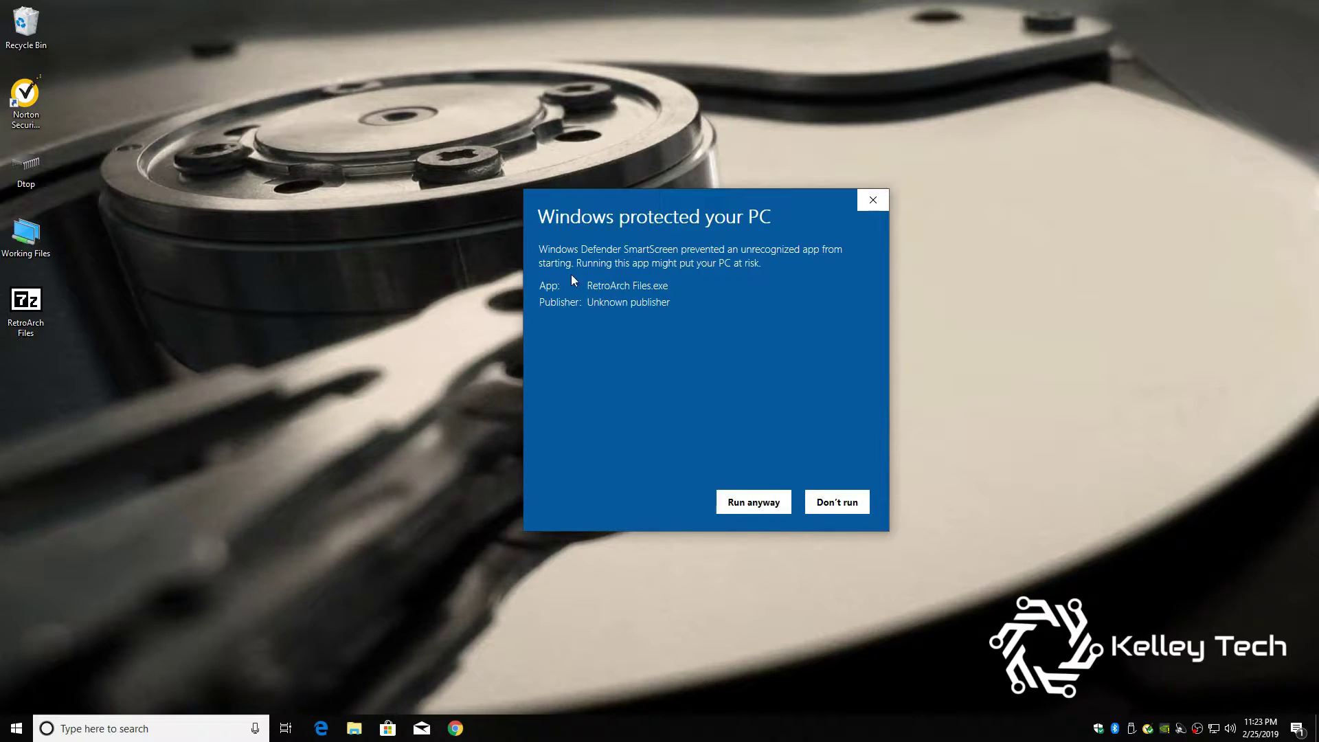
click(747, 507)
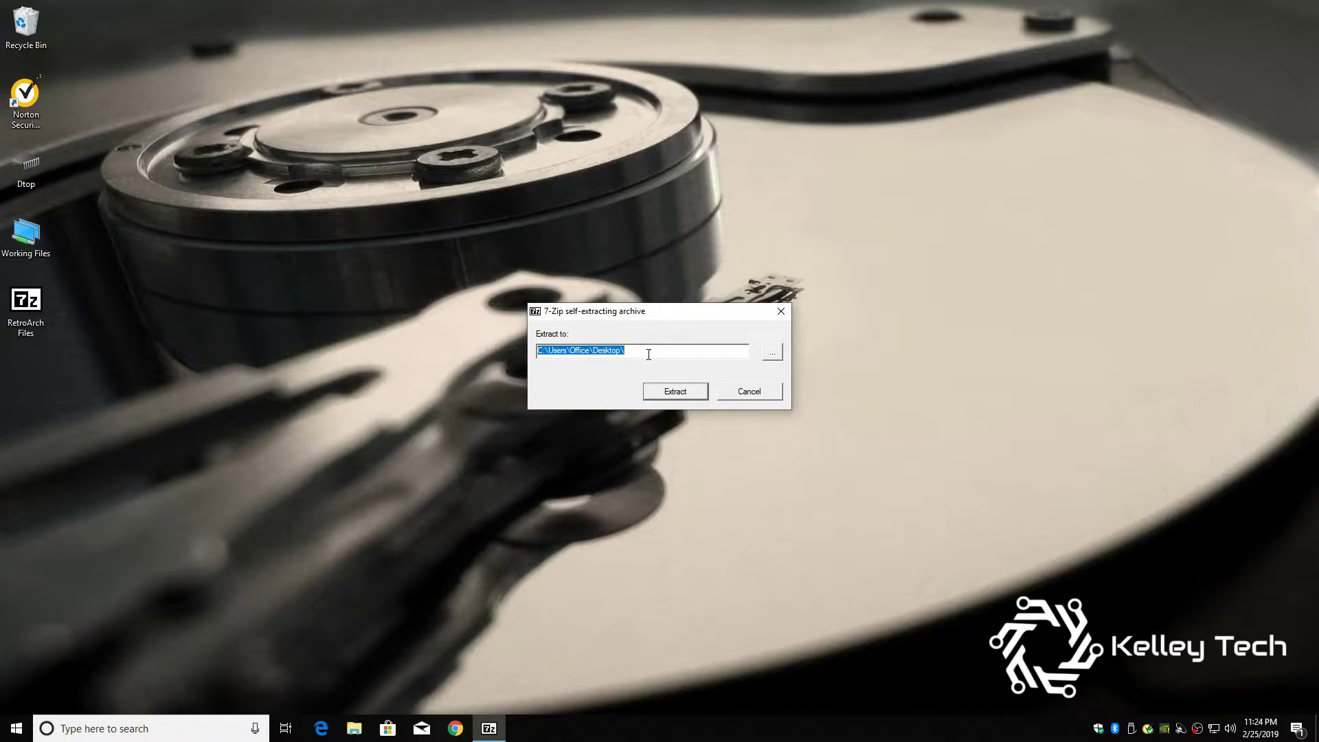
click(674, 393)
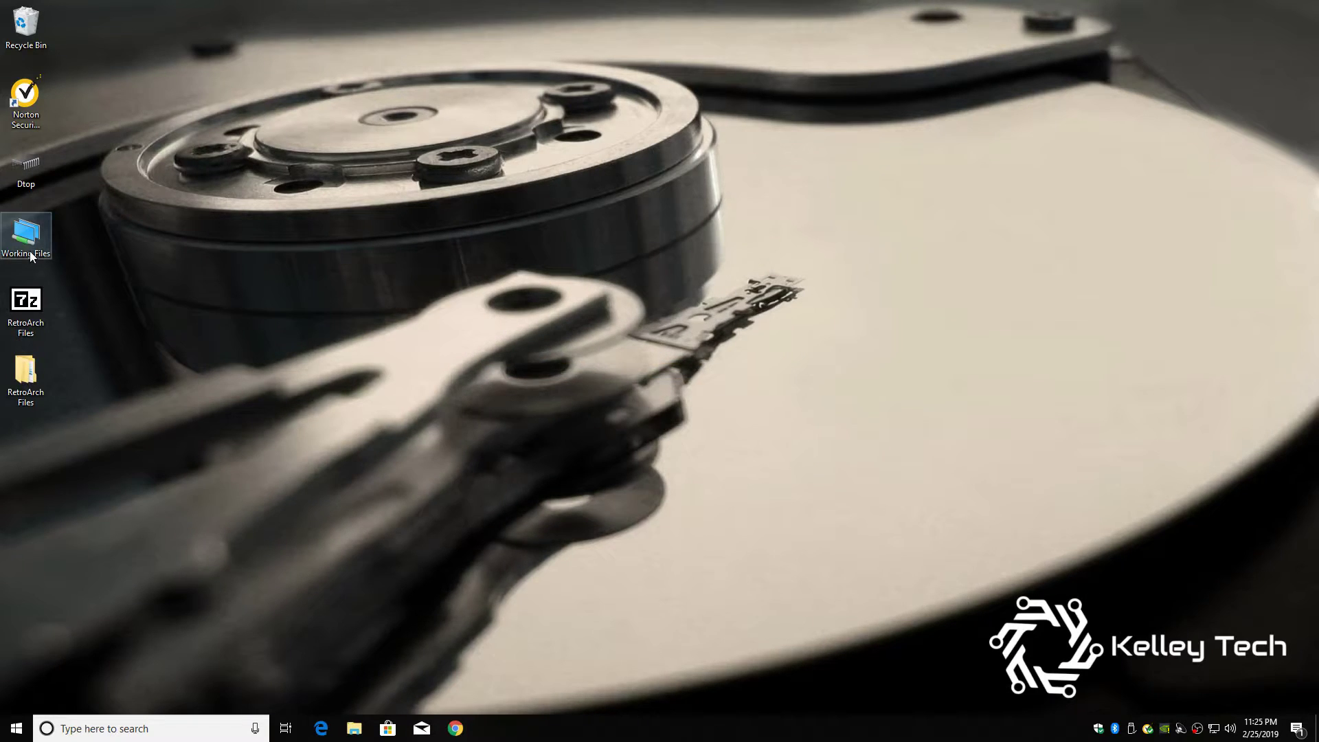
drag(23, 374, 605, 384)
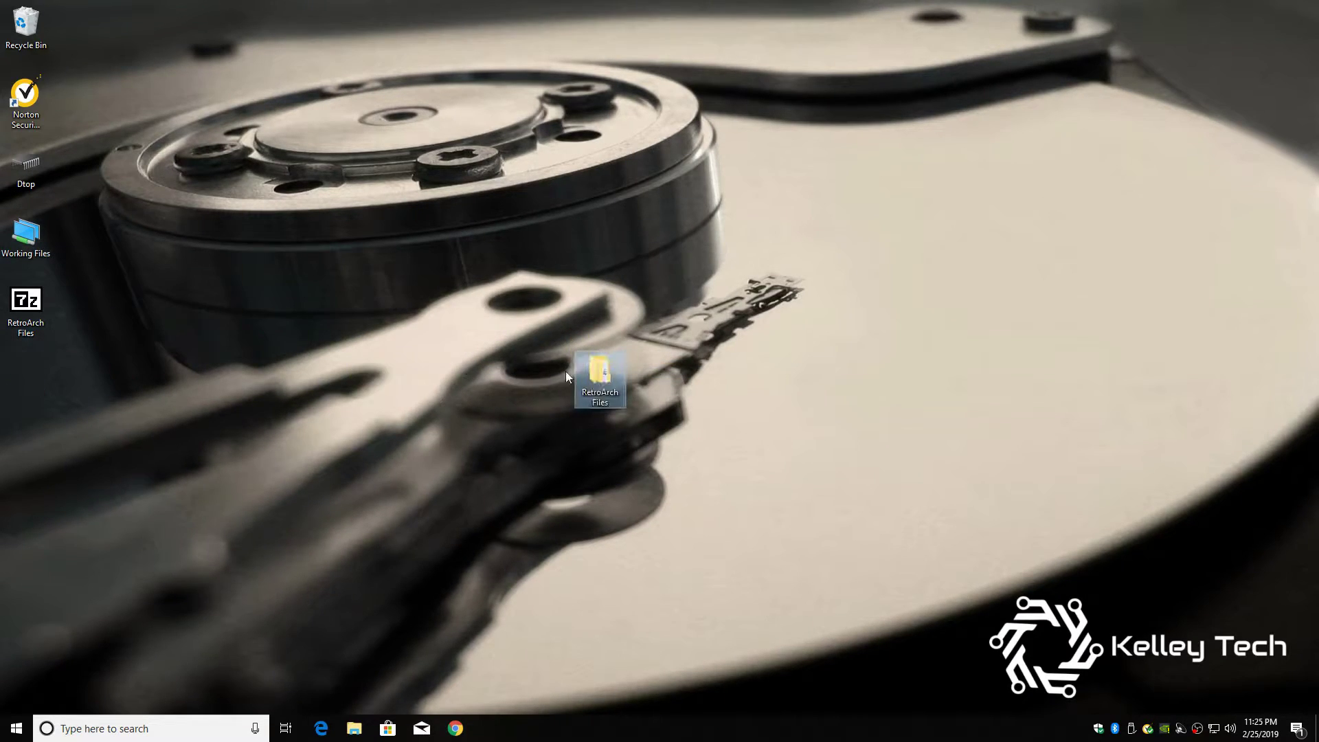
Examine the console roms subfolders and the snes game files inside the extracted RetroArch Files folder, then close the window
double_click(604, 385)
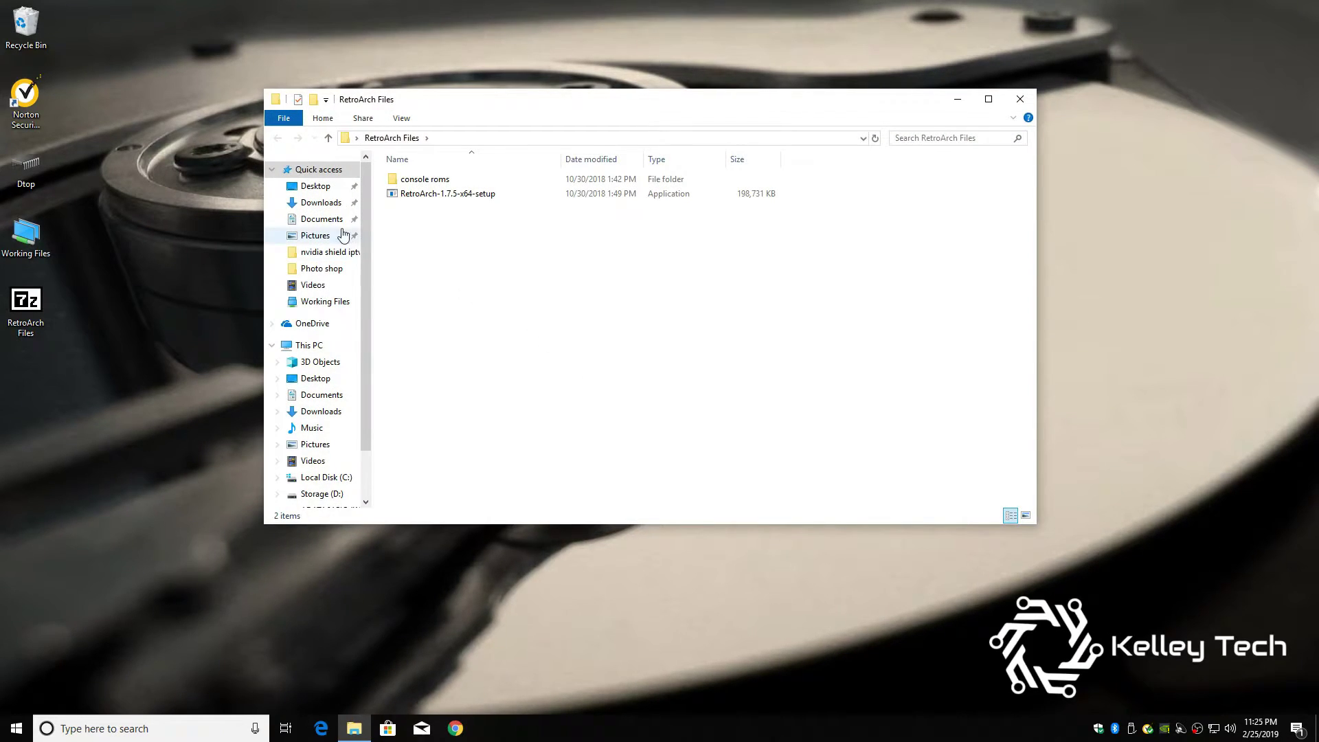
double_click(422, 181)
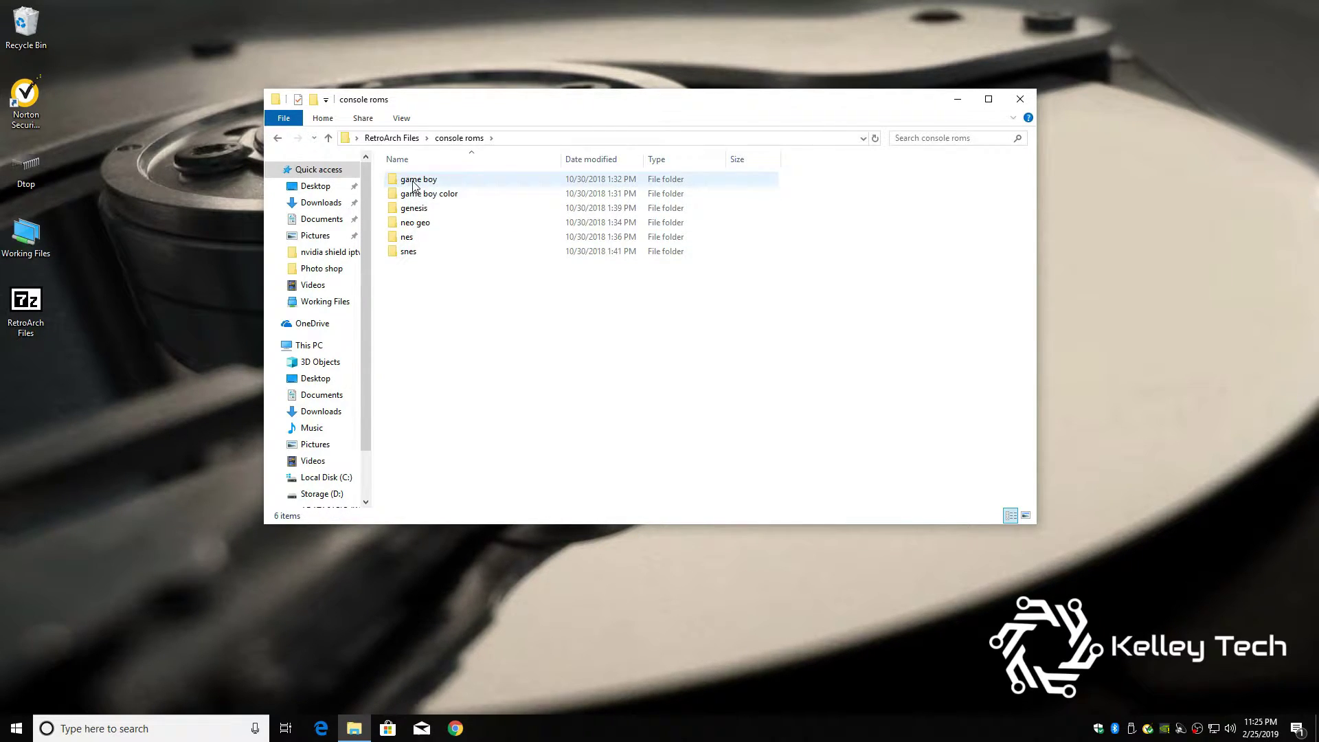
mouse_move(406, 210)
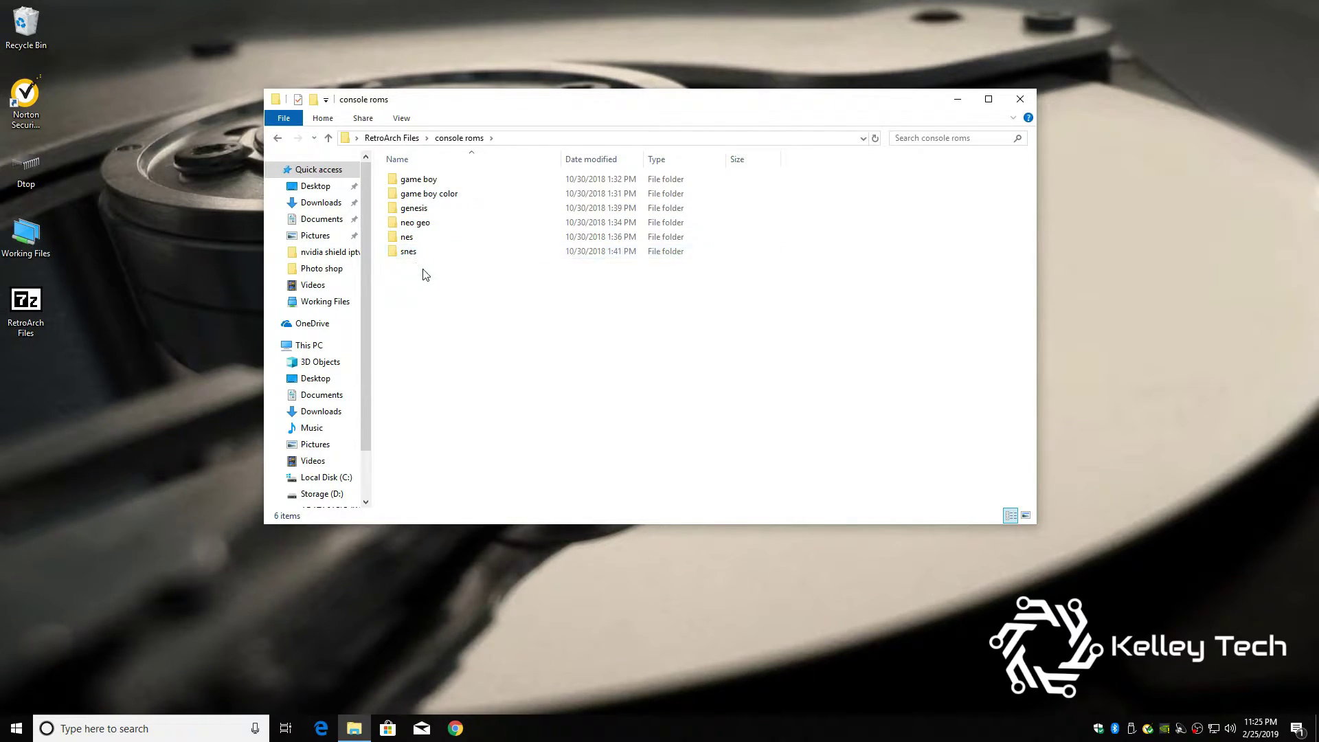
mouse_move(406, 252)
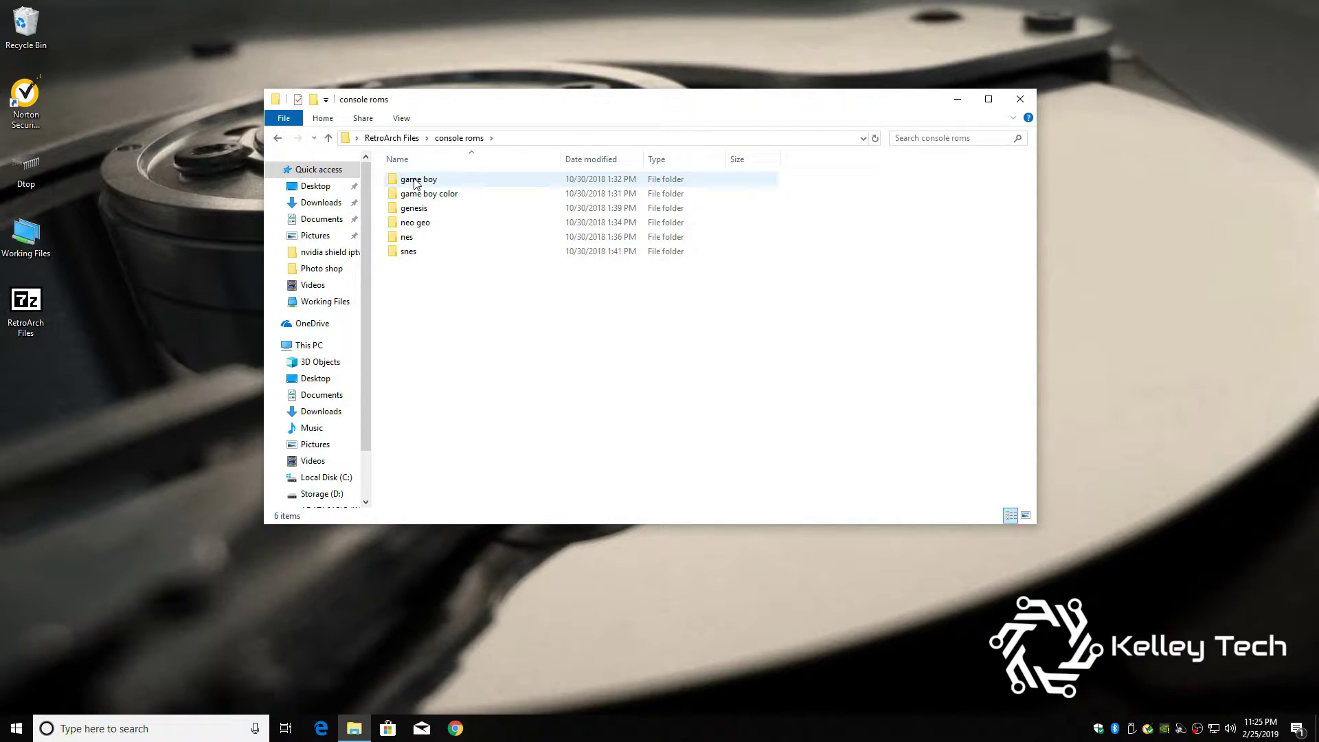
double_click(406, 256)
scroll(524, 250, down, 3)
scroll(524, 250, down, 20)
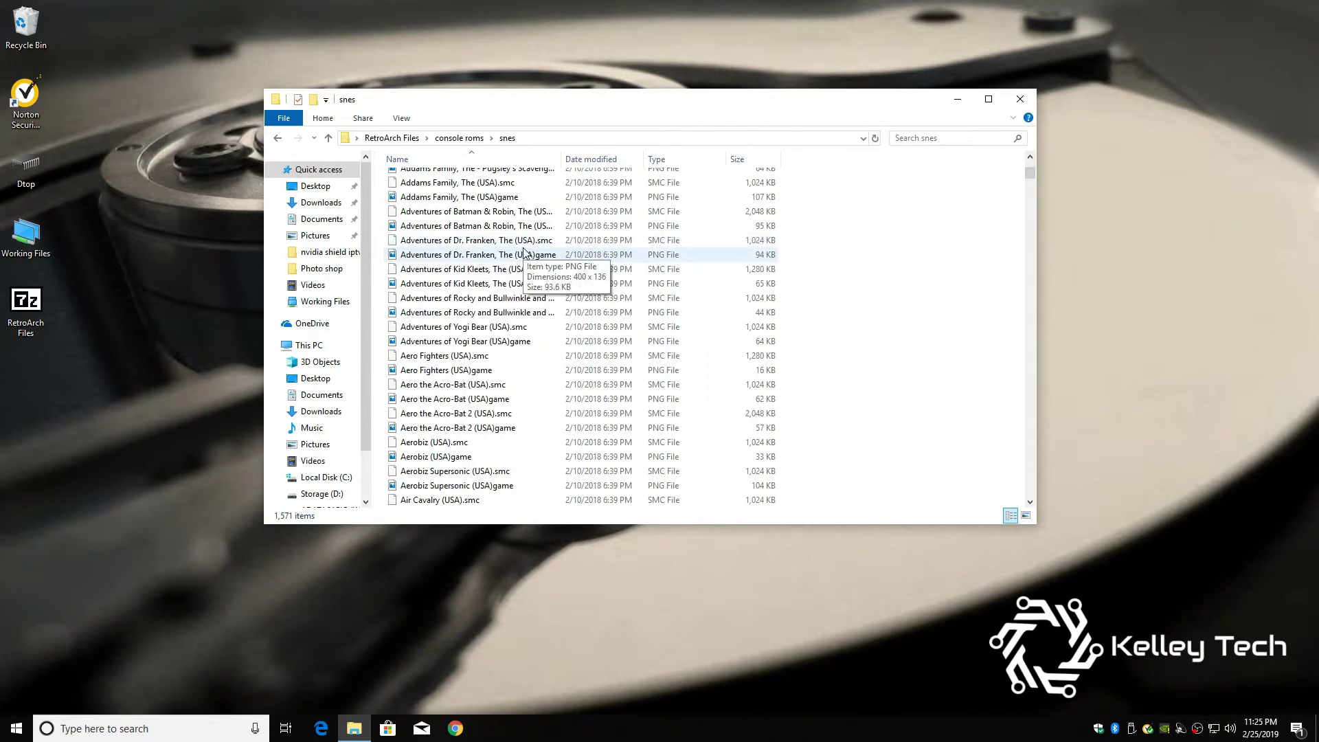
click(277, 137)
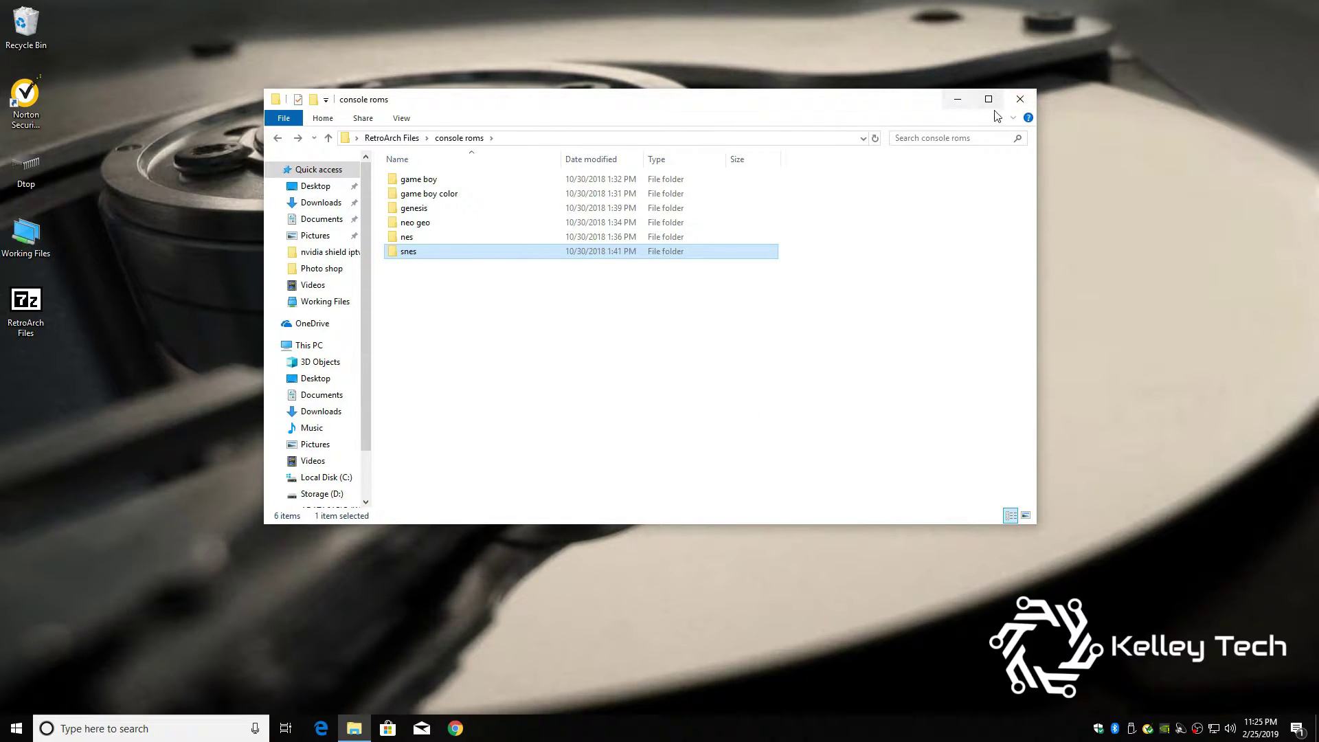
click(1020, 99)
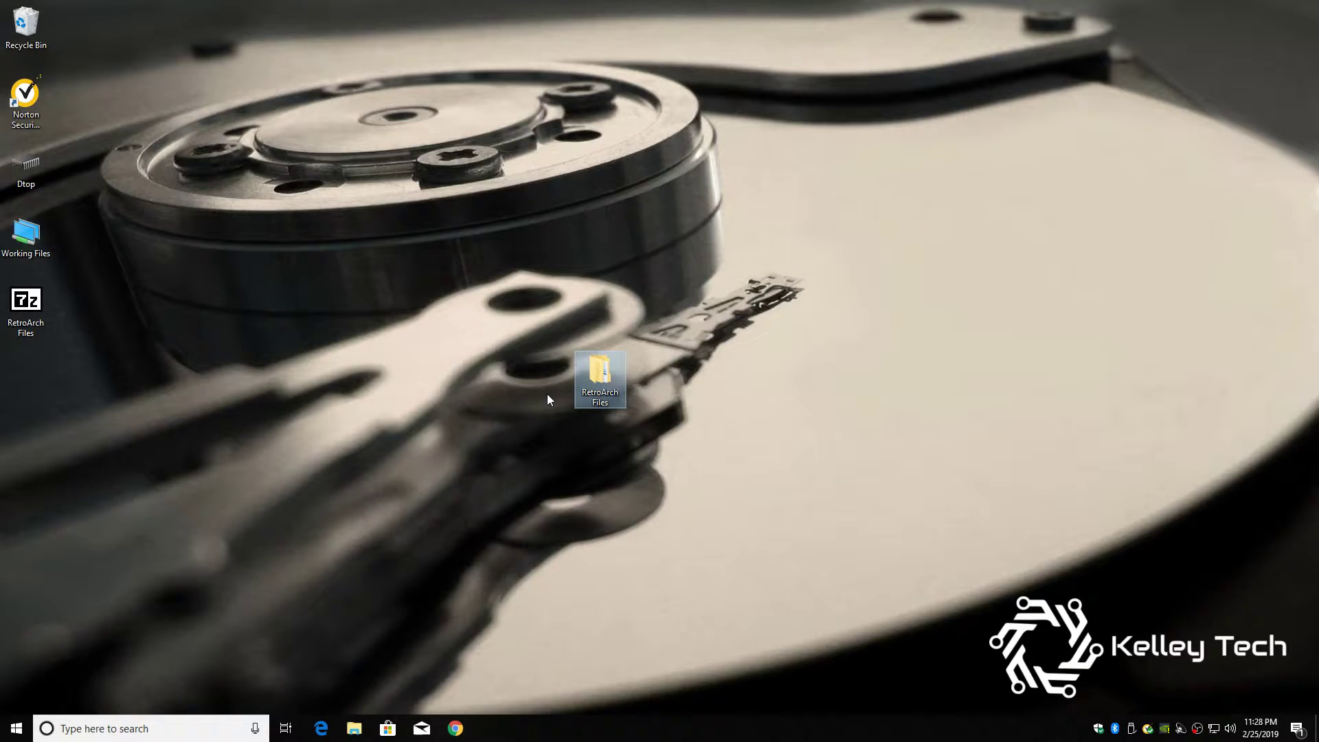
Copy the console roms folder from RetroArch Files to the ADATA64GIG (K:) drive and show the drives in This PC
double_click(598, 376)
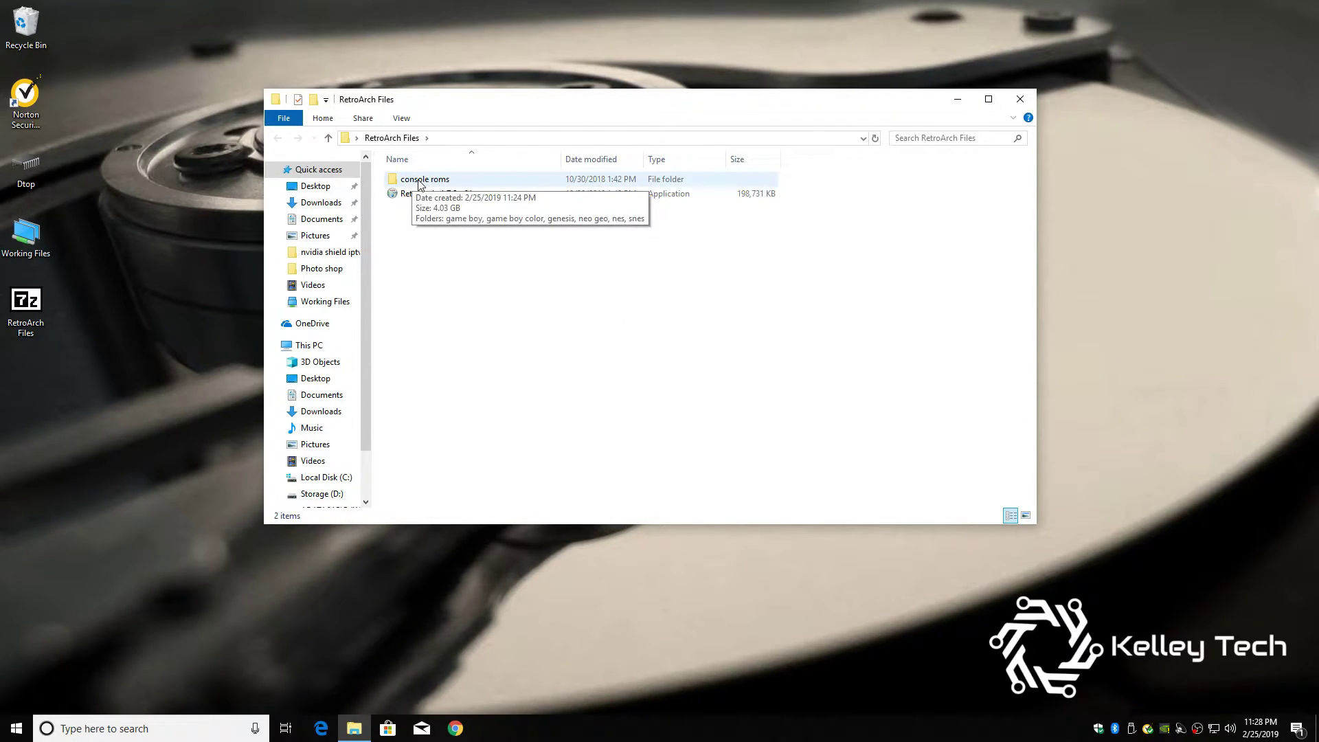
right_click(419, 185)
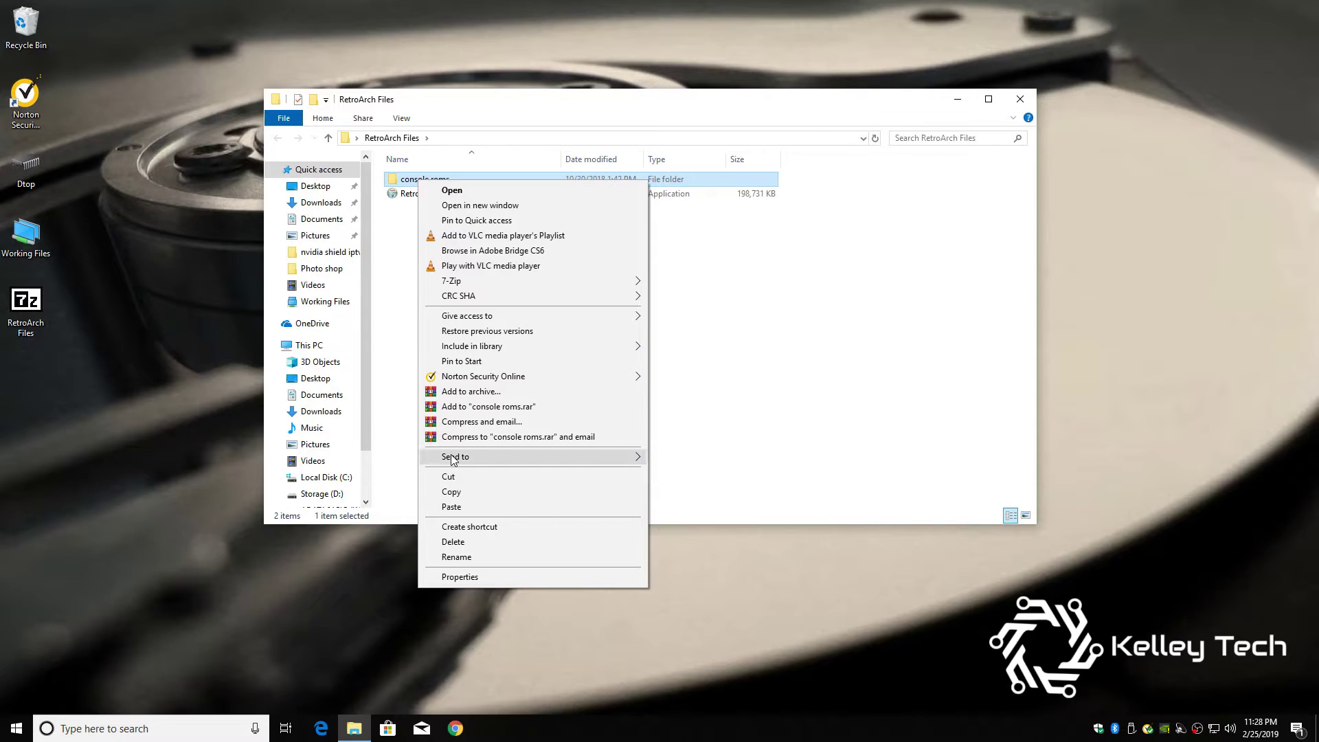
mouse_move(455, 457)
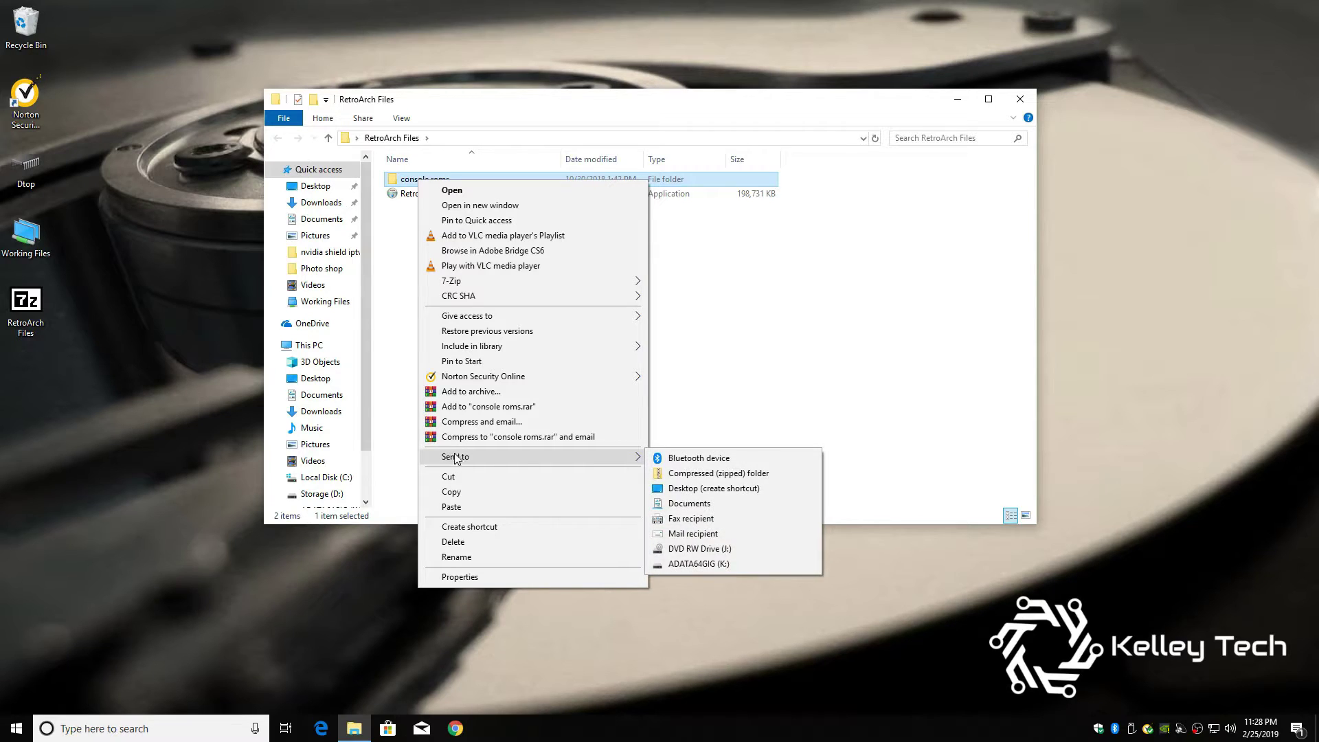
click(694, 562)
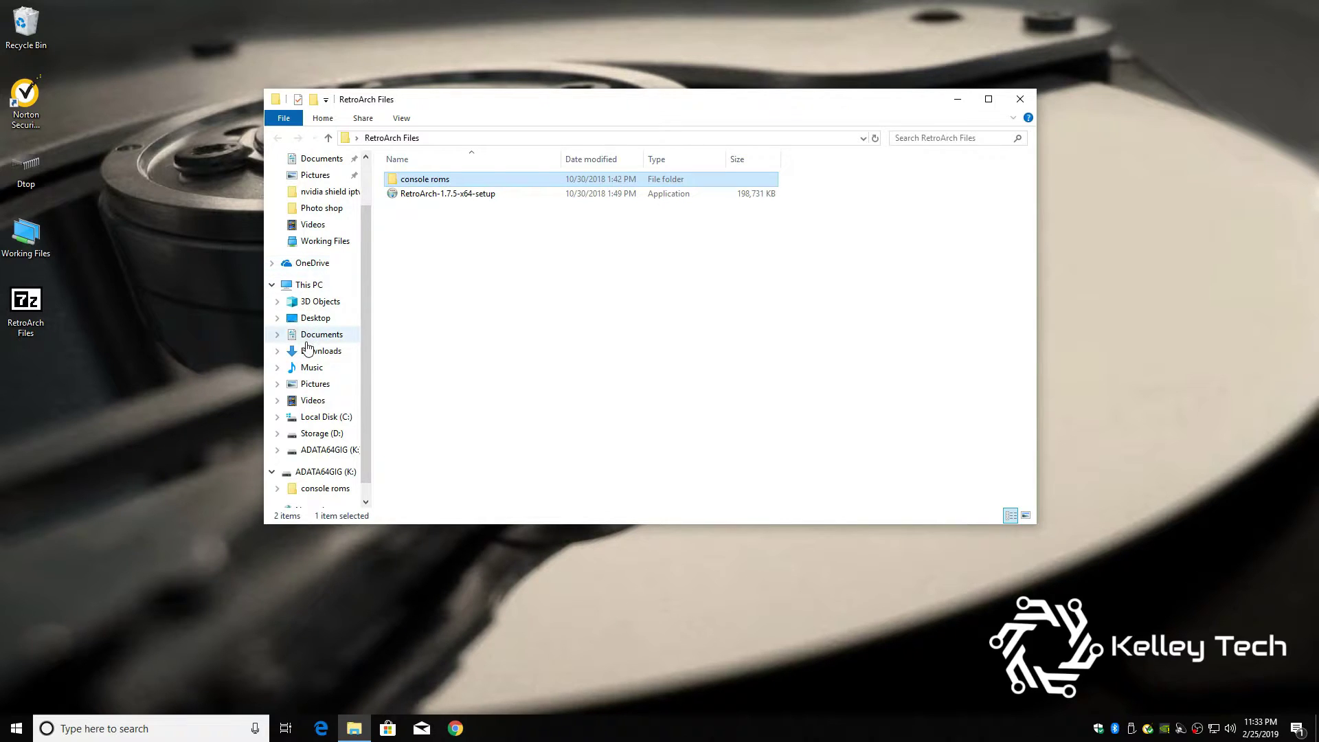
click(305, 286)
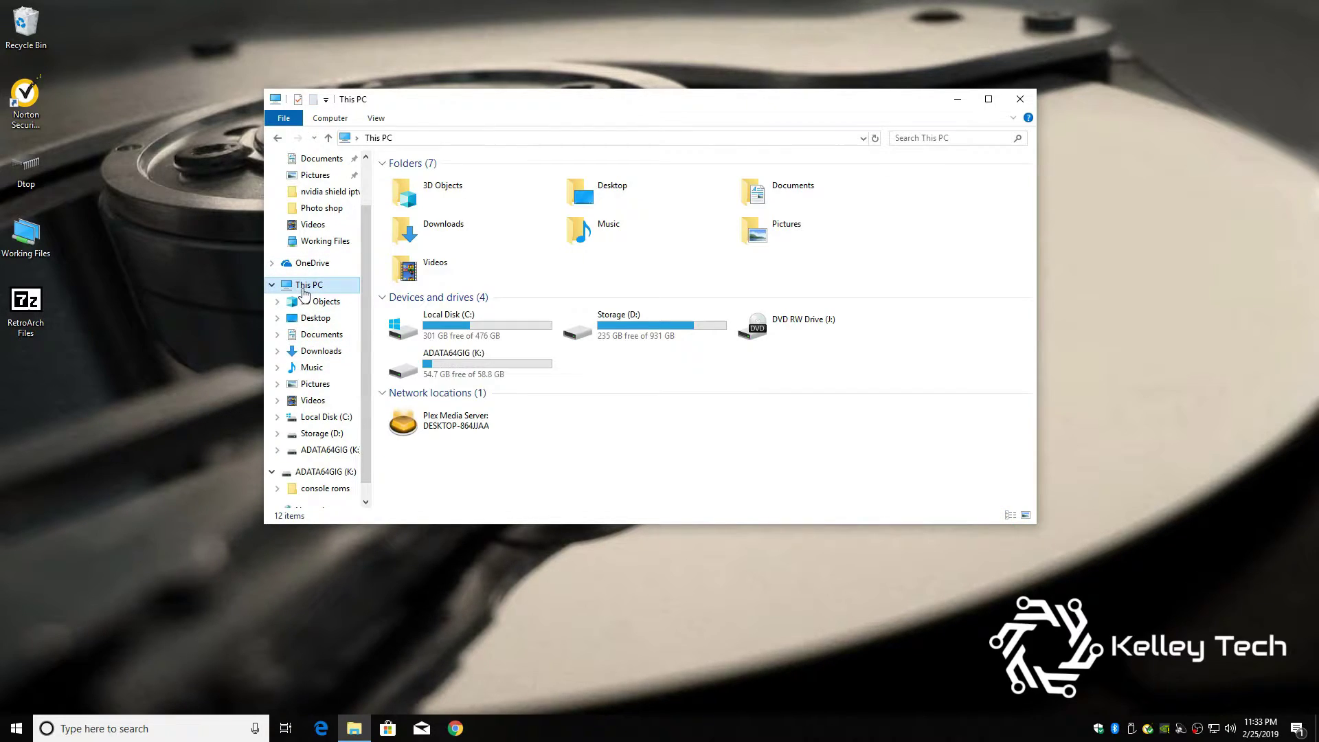
Check the console roms subfolders on the ADATA64GIG (K:) drive, close the window, and safely eject the USB drive
click(486, 373)
double_click(486, 373)
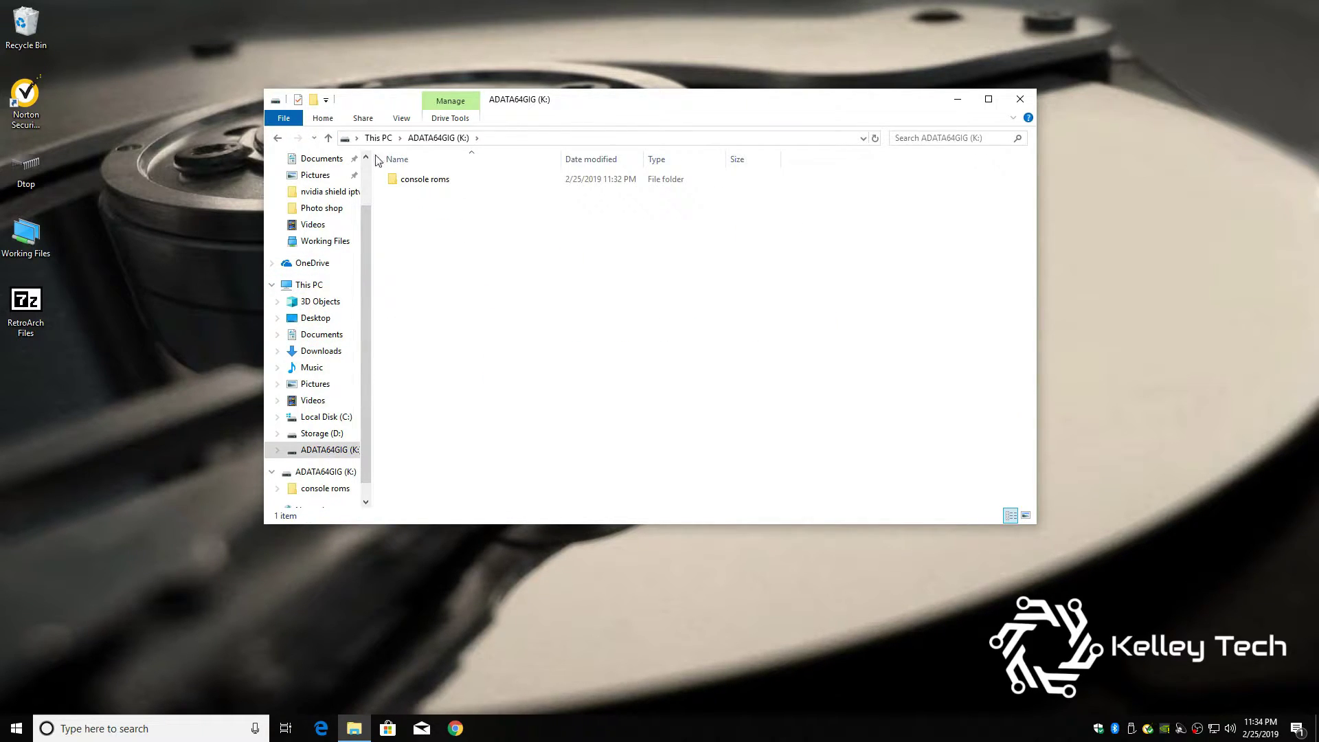
double_click(419, 180)
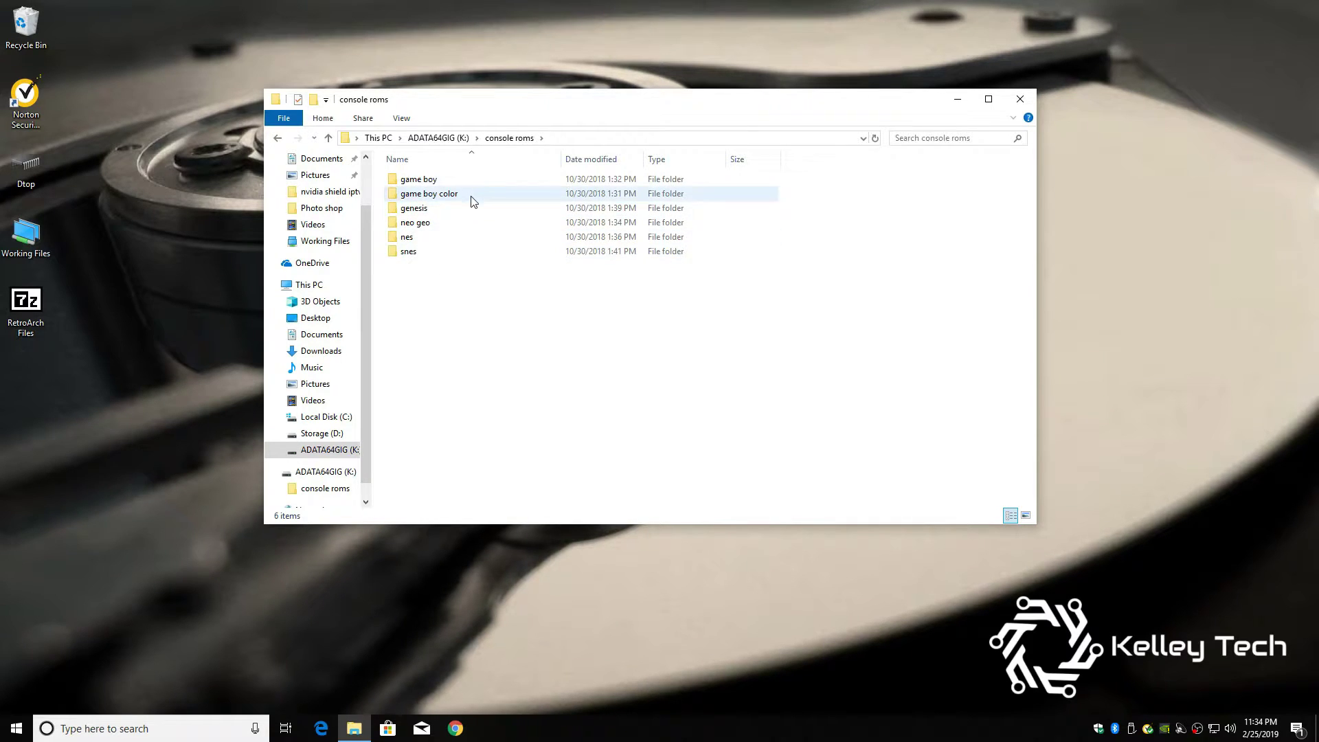
click(1020, 99)
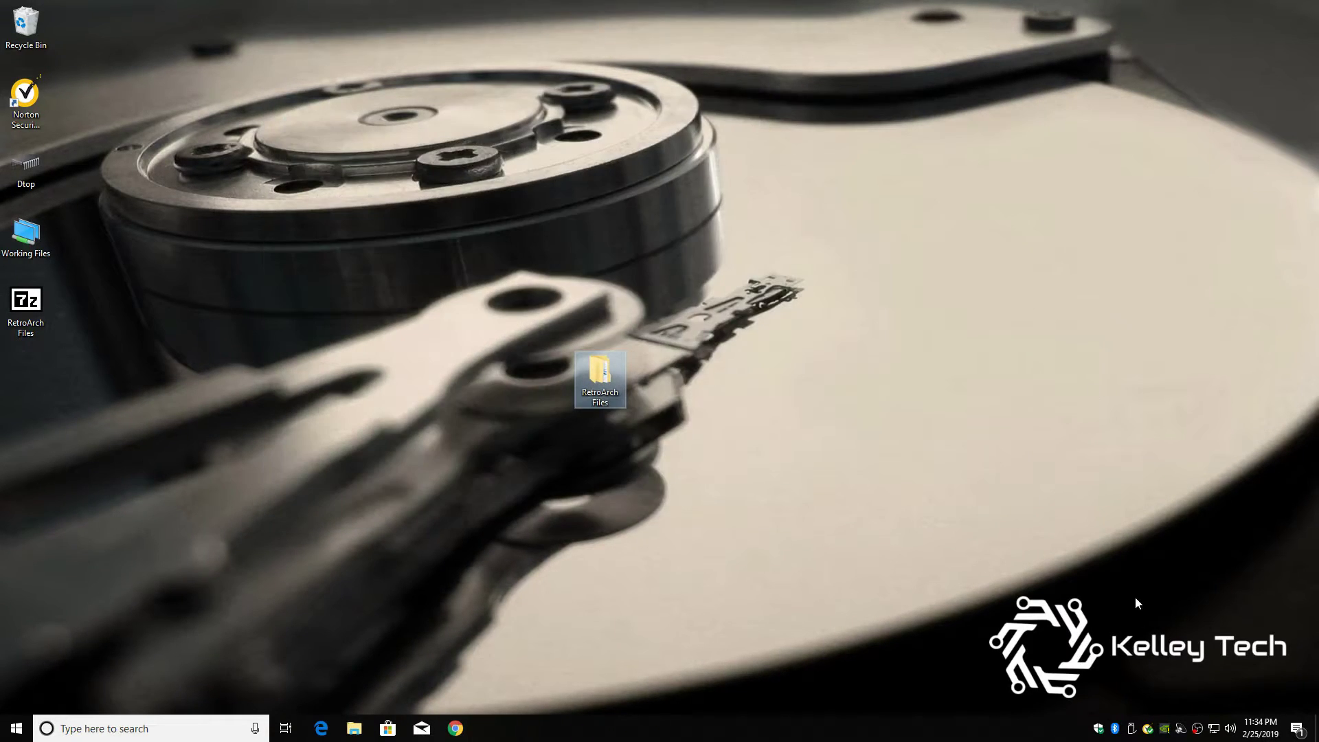
click(1132, 728)
click(1161, 702)
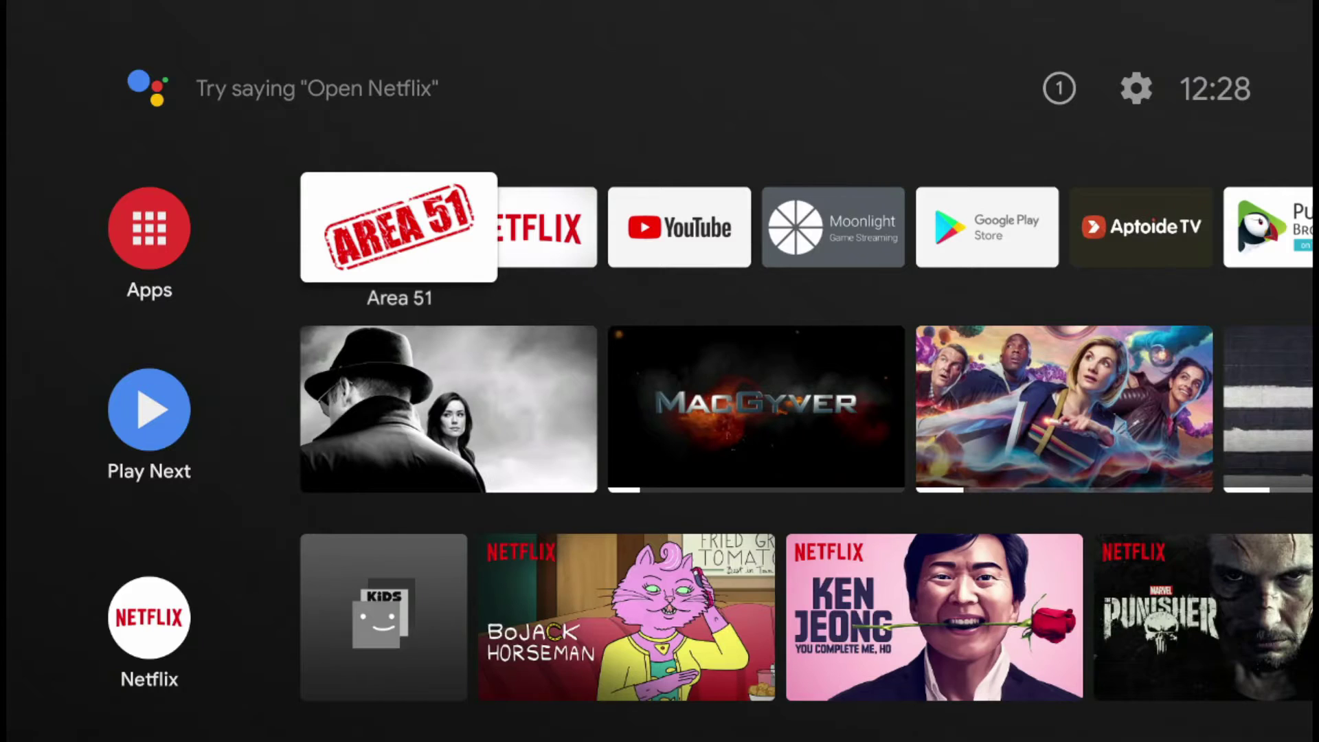
Switch to the Android TV box and open the About section of its device settings
key(Up)
key(Right)
key(Right)
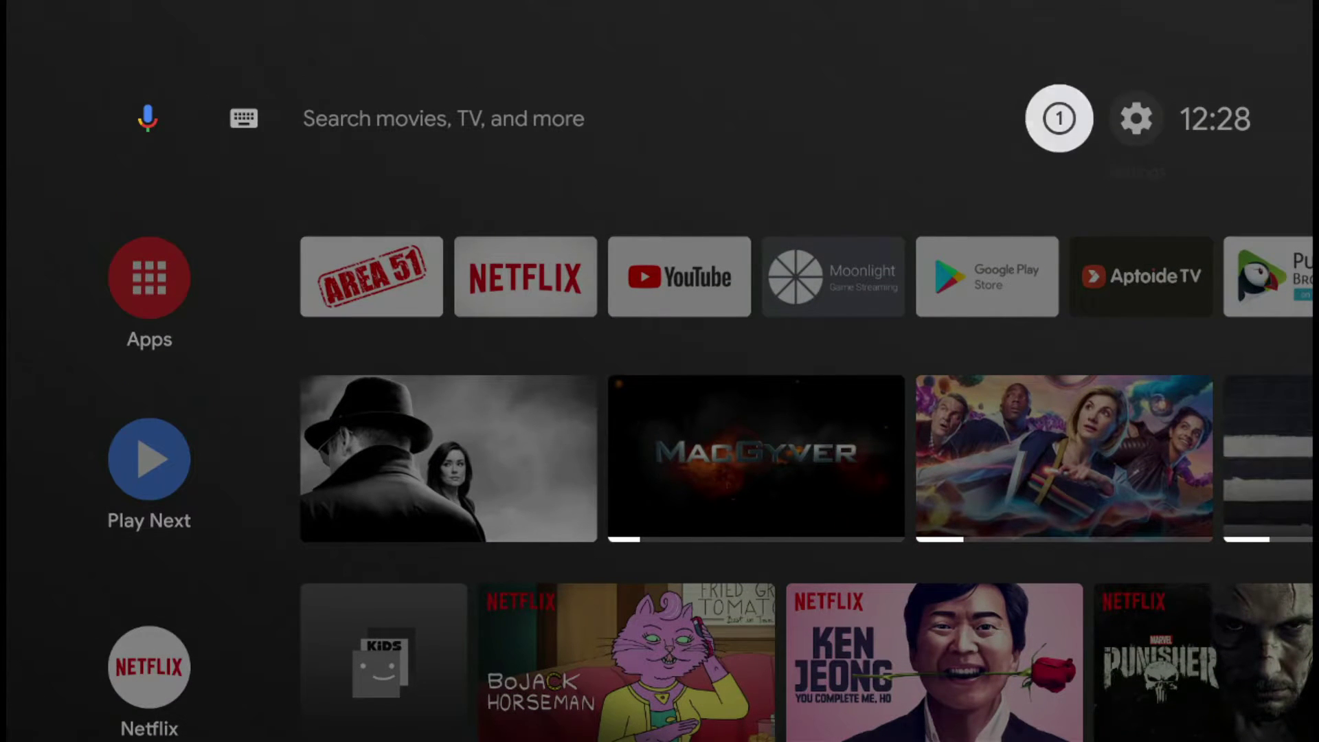
key(Right)
key(Return)
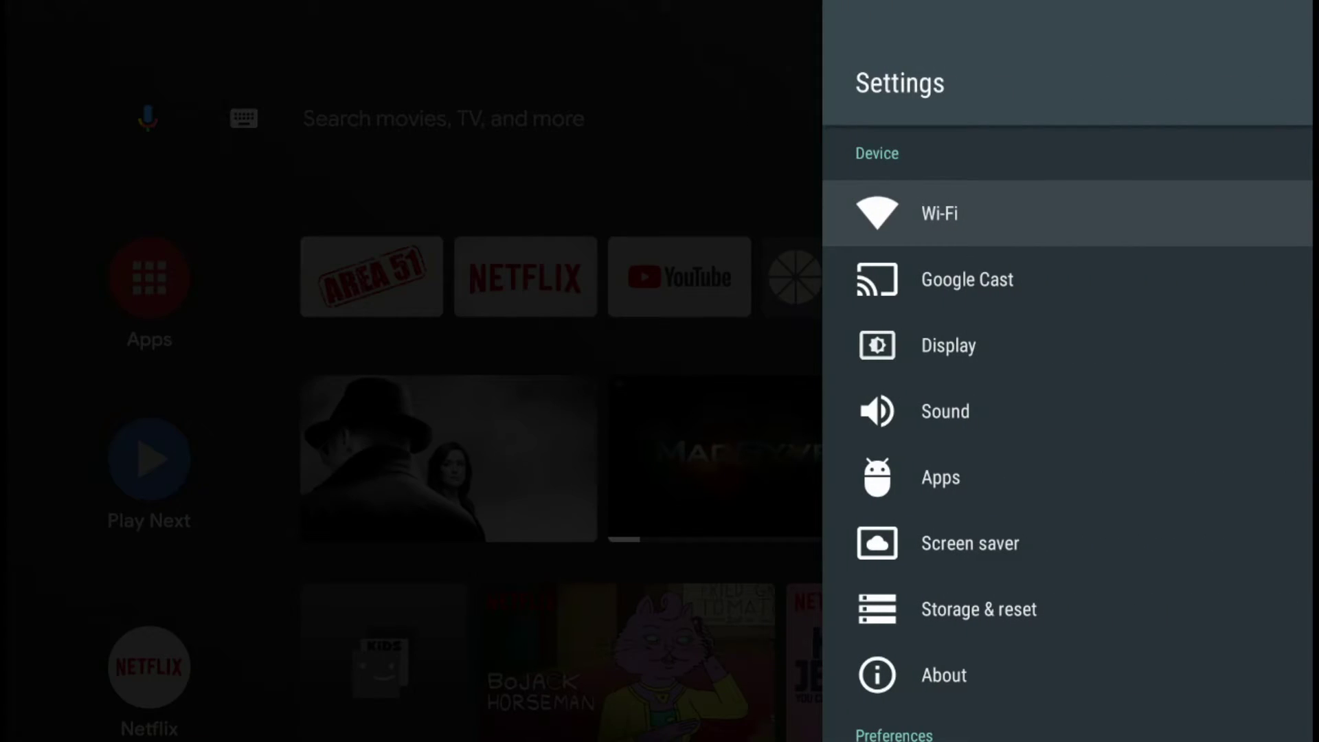
key(Down)
key(Down)
key(Down)
key(Down)
key(Down)
key(Down)
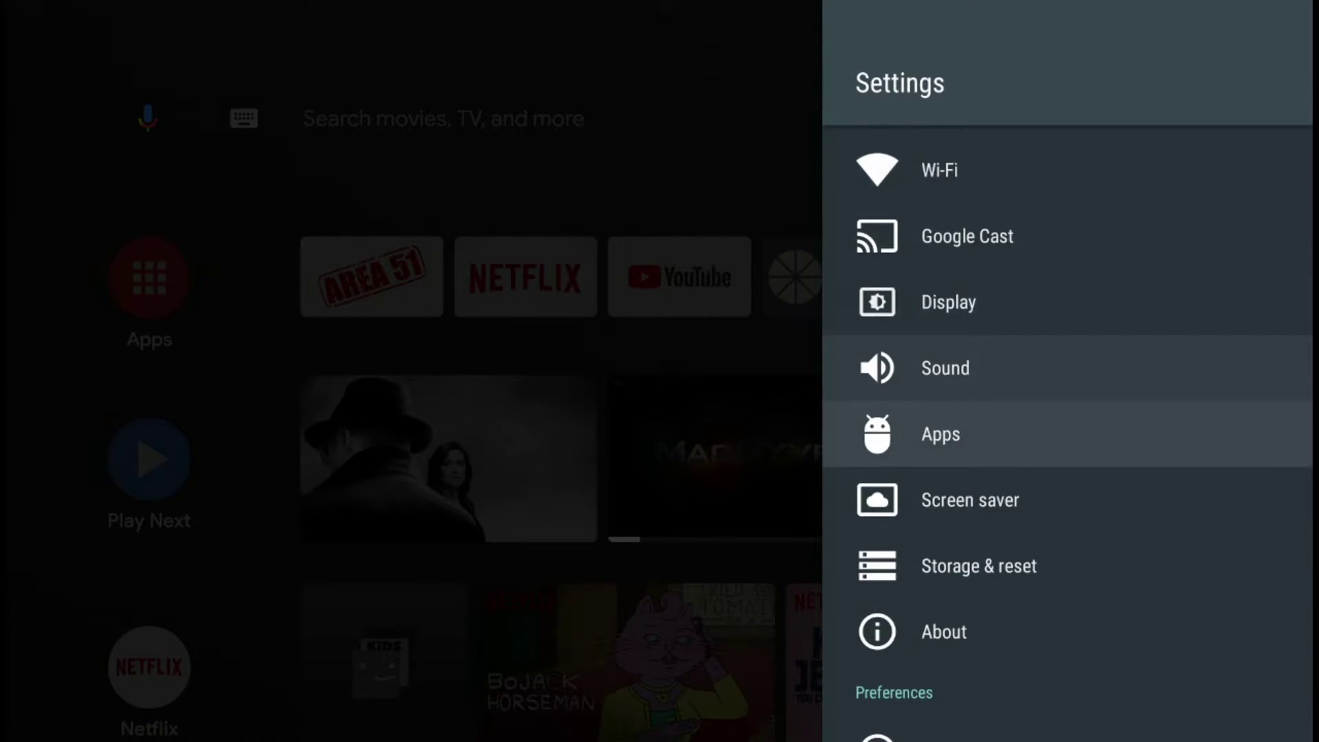
key(Down)
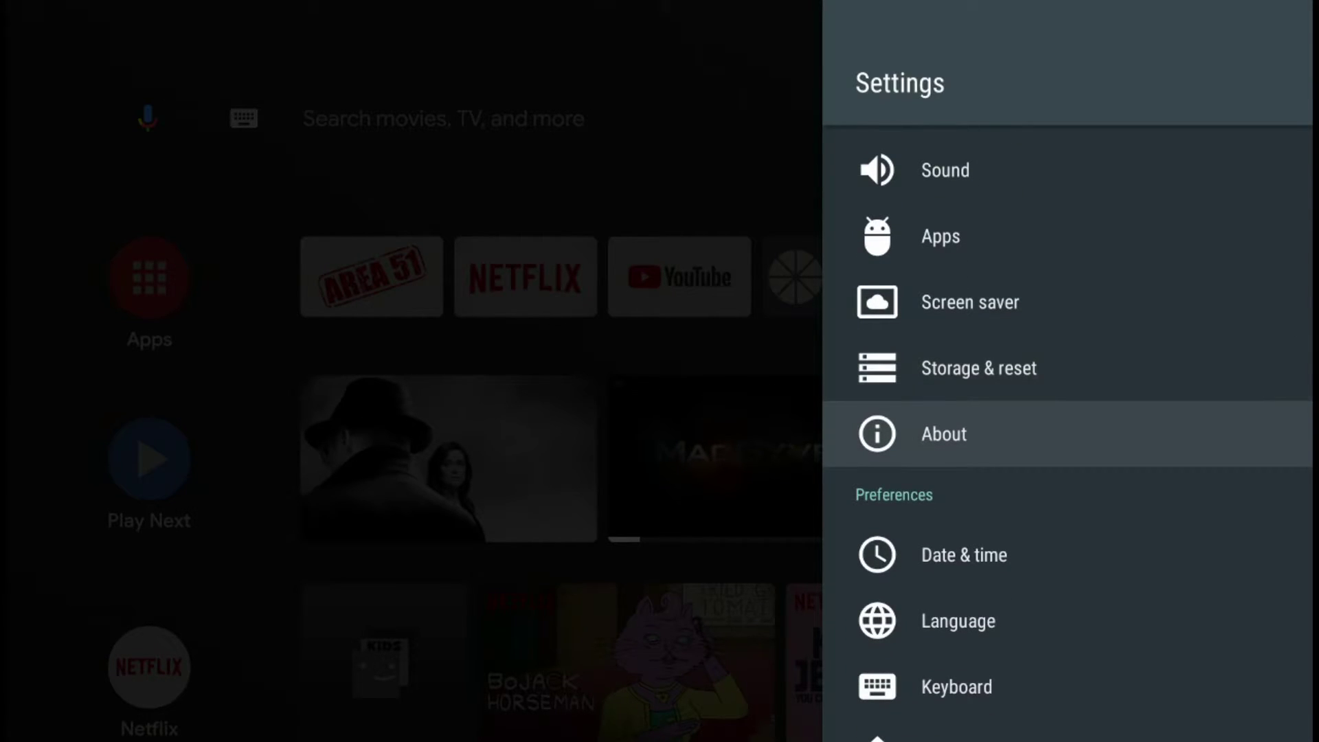
key(Return)
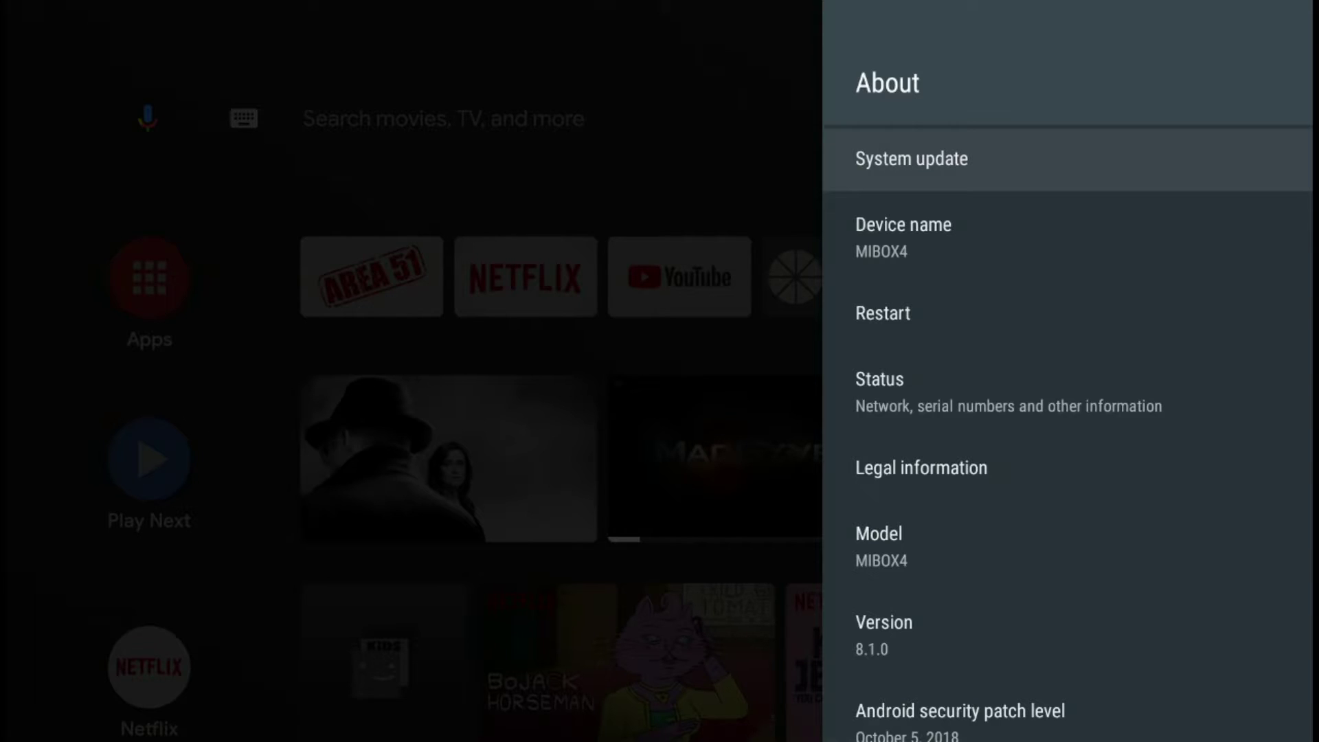
Select the Build entry in About repeatedly to unlock developer options, and return to the main settings list
key(Down)
key(Down)
key(Down)
key(Down)
key(Down)
key(Down)
key(Down)
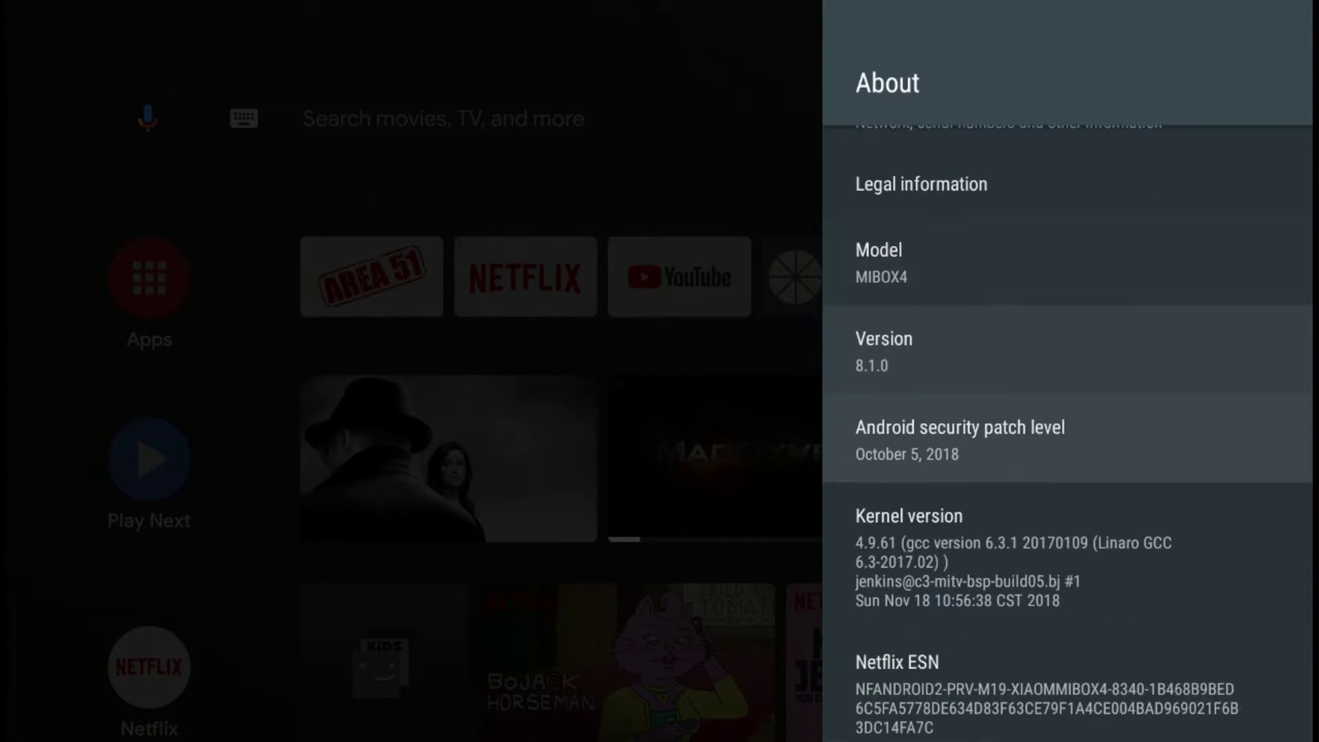
key(Down)
key(Down)
key(Down)
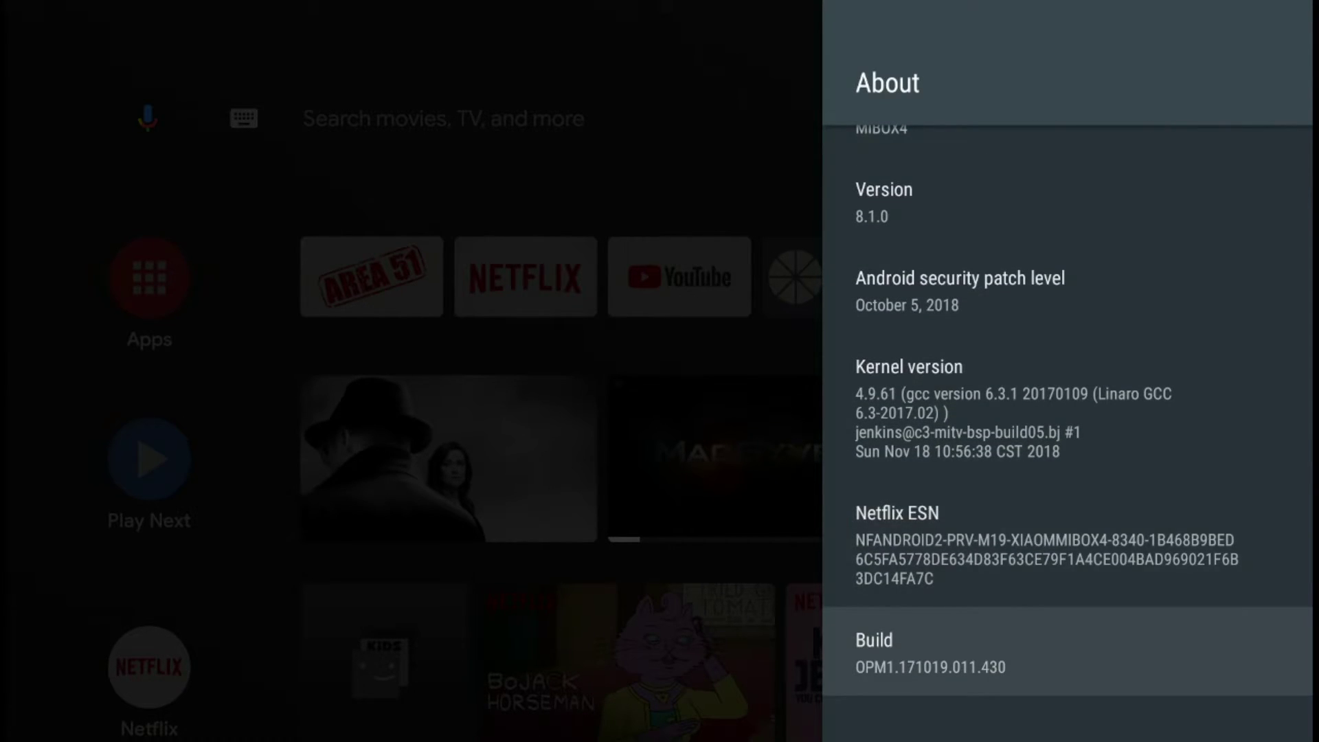
key(Return)
key(Return)
key(Return)
key(Escape)
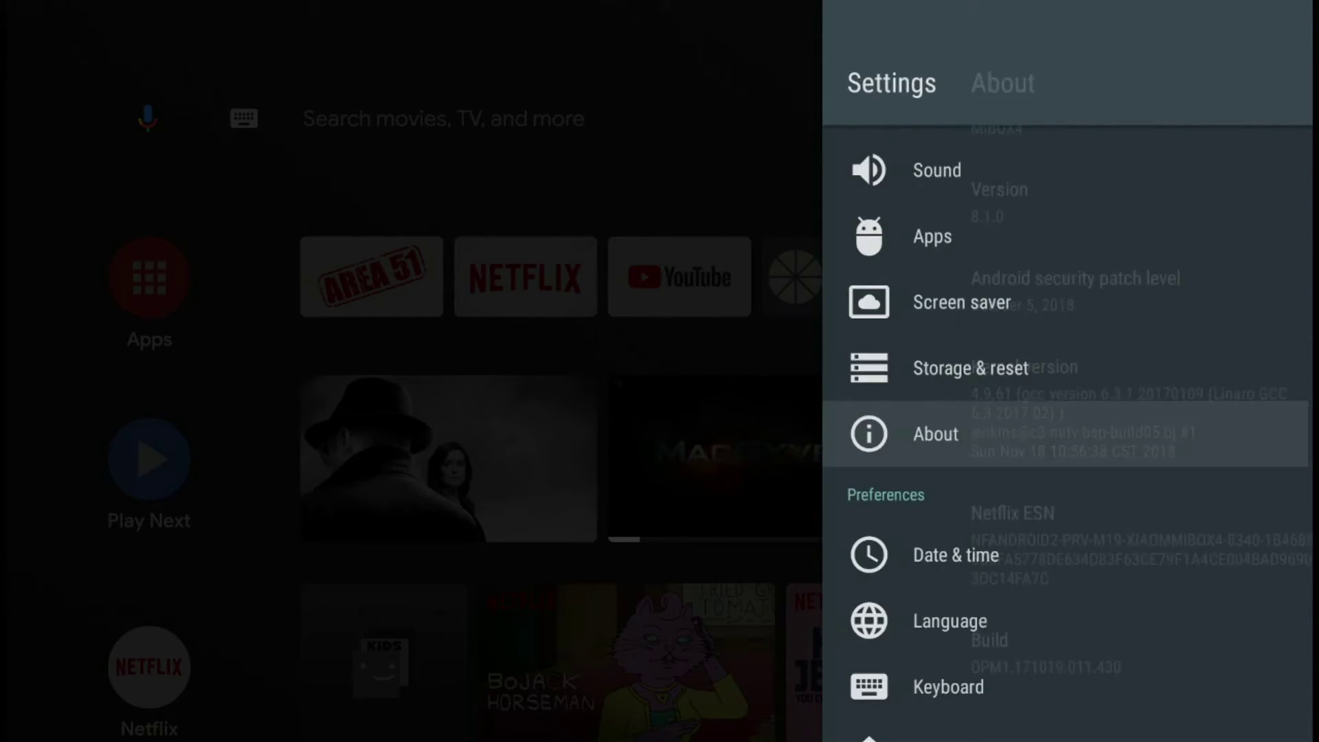
Open Developer options, examine the USB debugging setting under Debugging, and close the settings
key(Down)
key(Down)
key(Down)
key(Down)
key(Down)
key(Down)
key(Down)
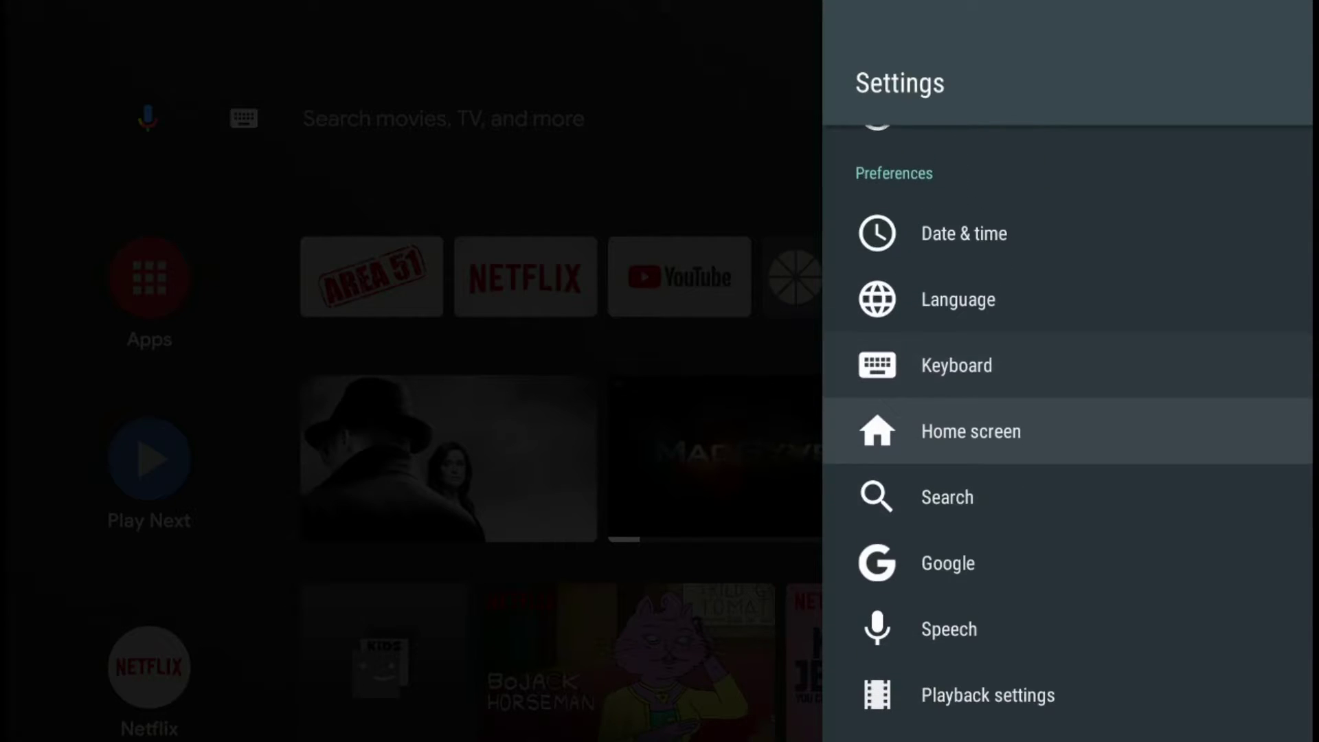
key(Down)
key(Down)
key(Down)
key(Down)
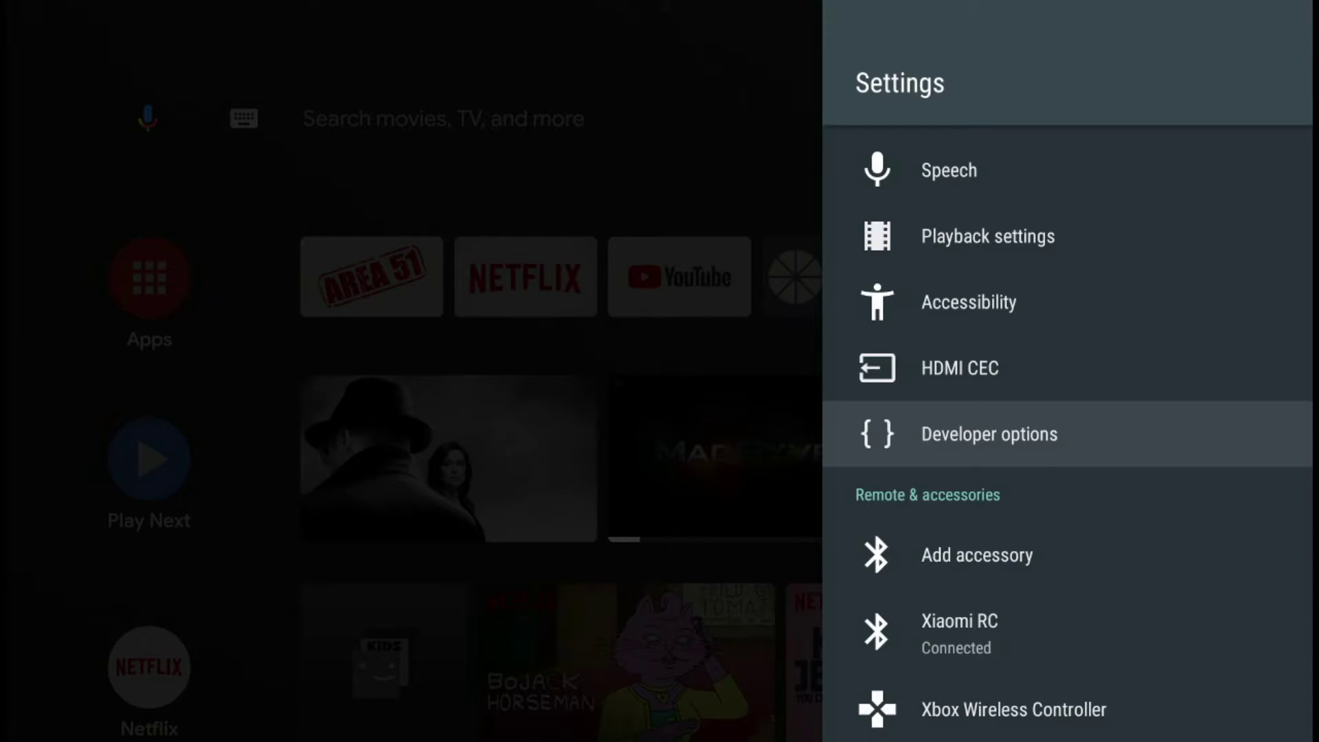
key(Return)
key(Down)
key(Down)
key(Down)
key(Down)
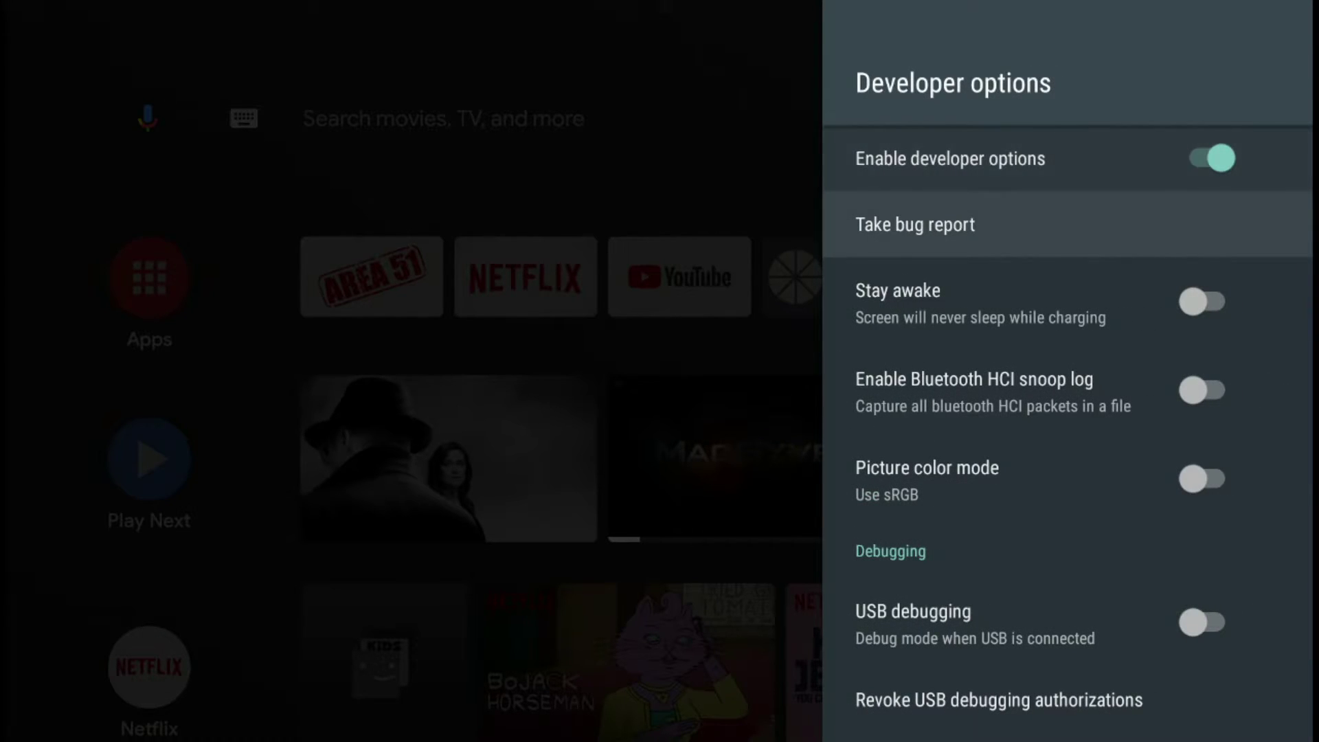
key(Down)
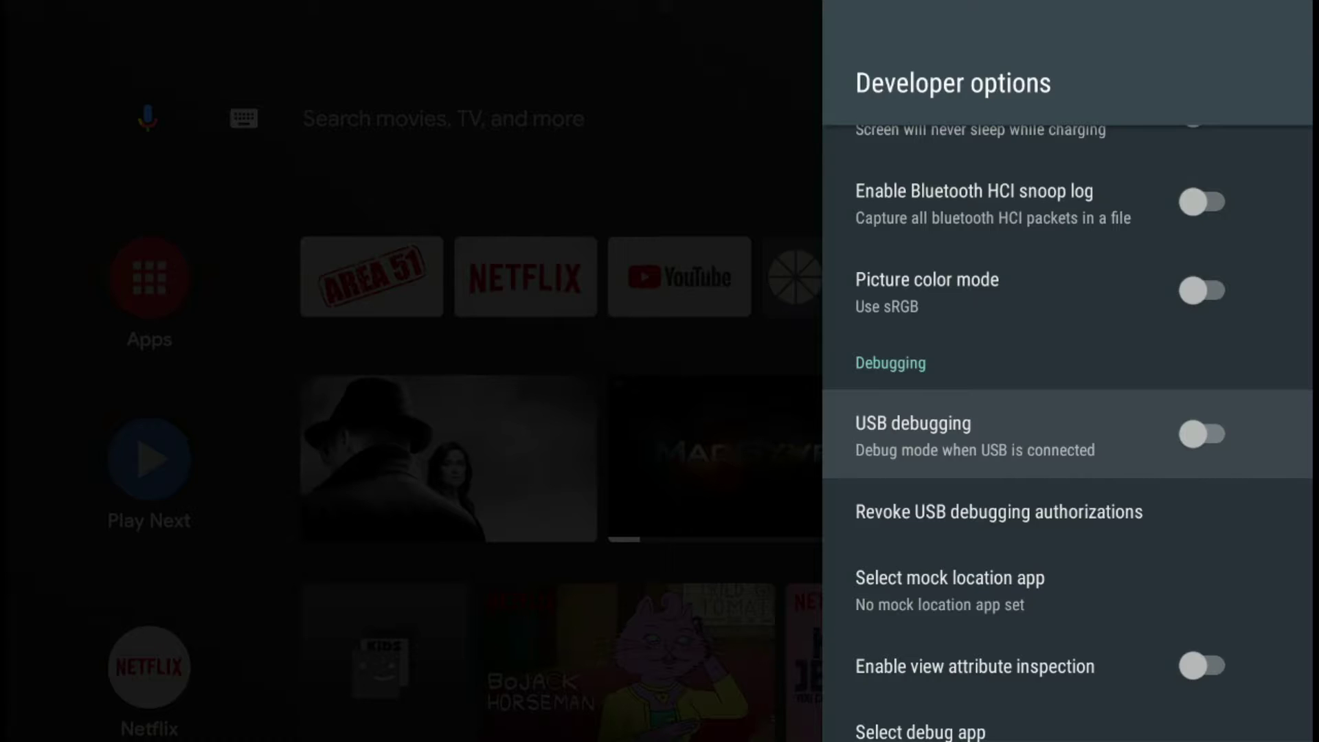
key(Escape)
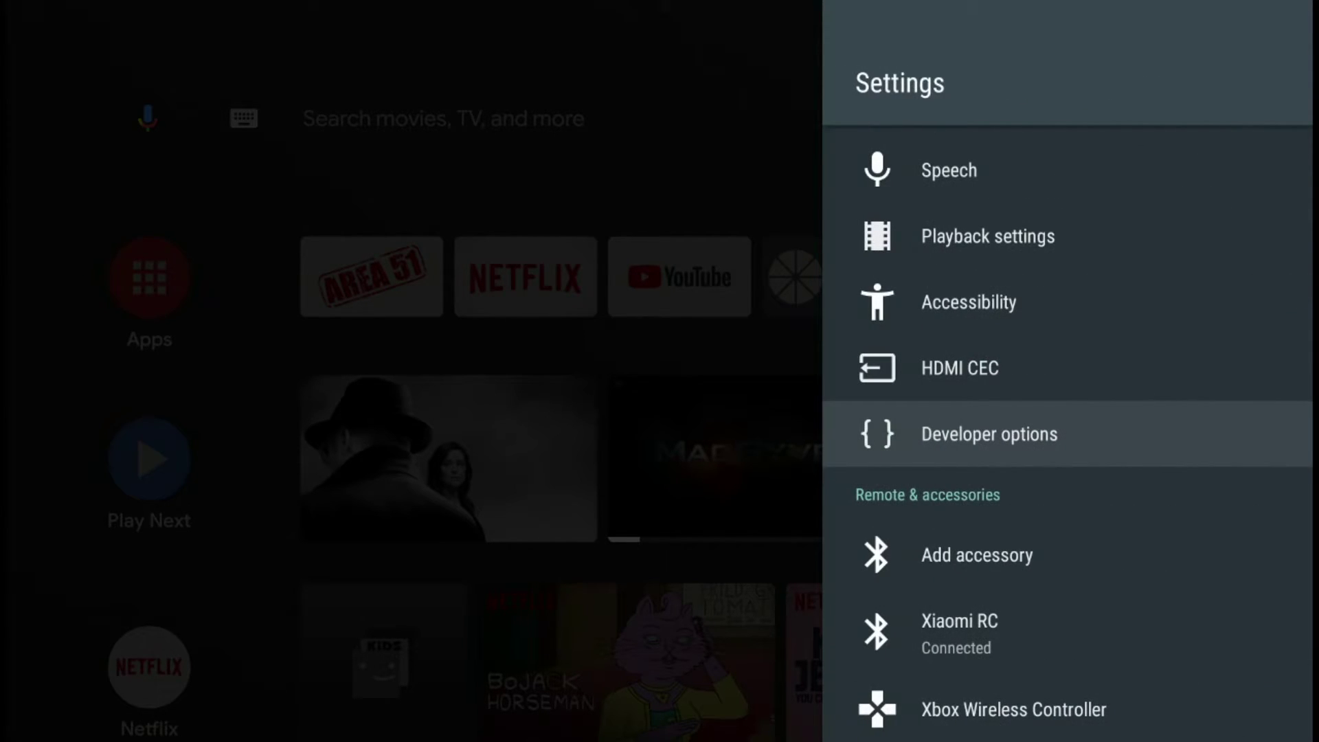
key(Escape)
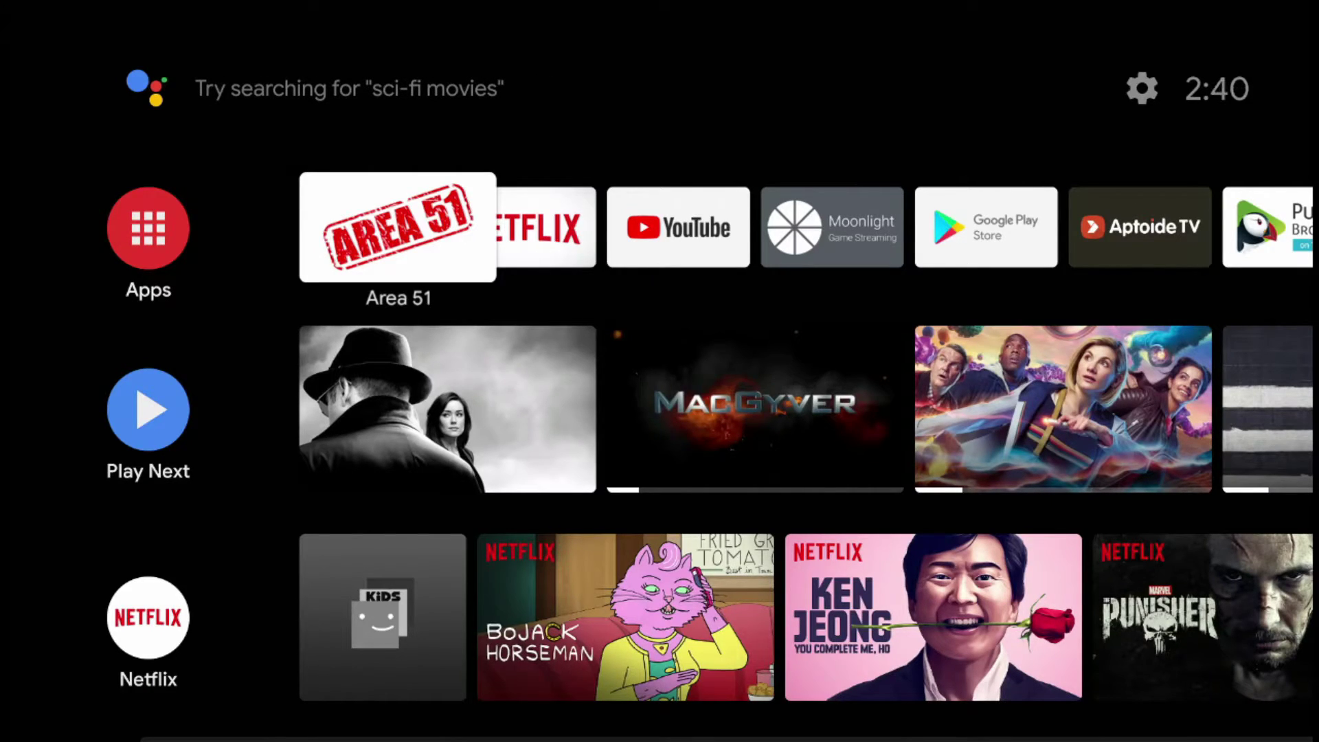
Reopen the device settings and start a Bluetooth search for a new accessory under Remote & accessories
key(Up)
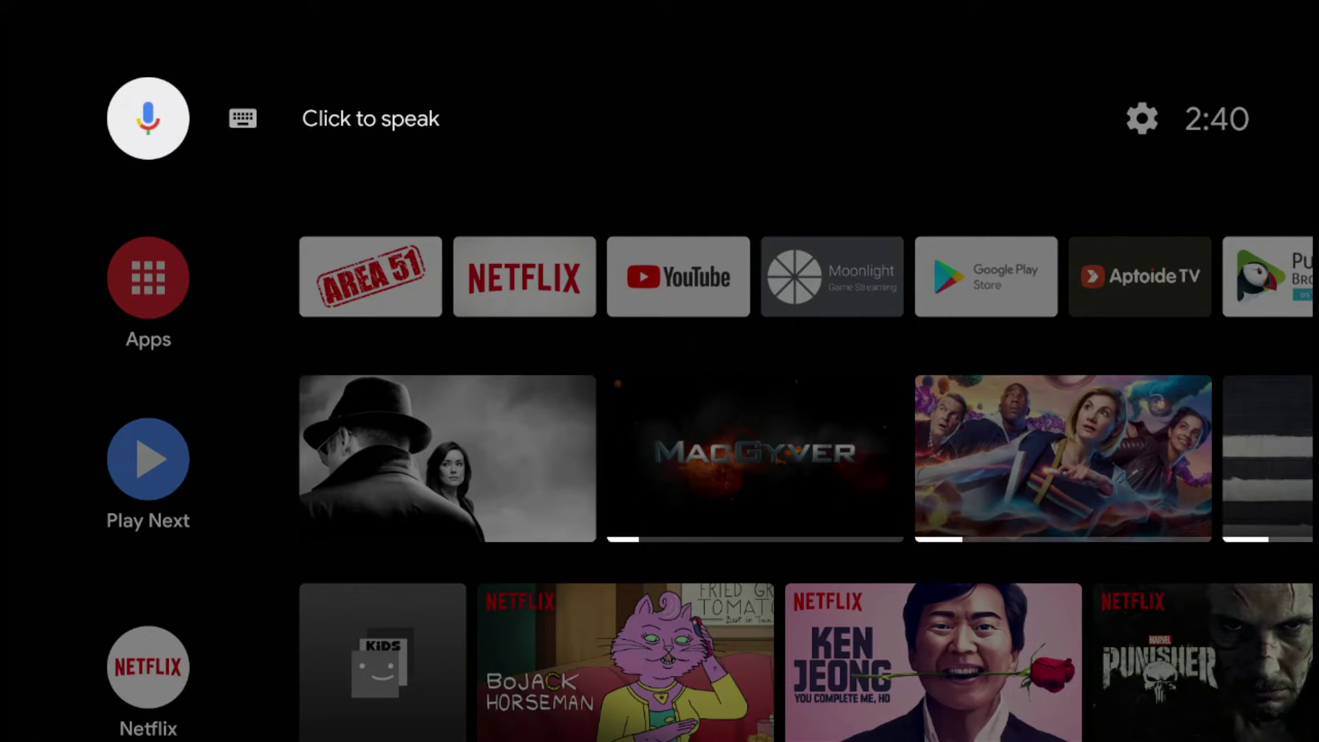
key(Right)
key(Right)
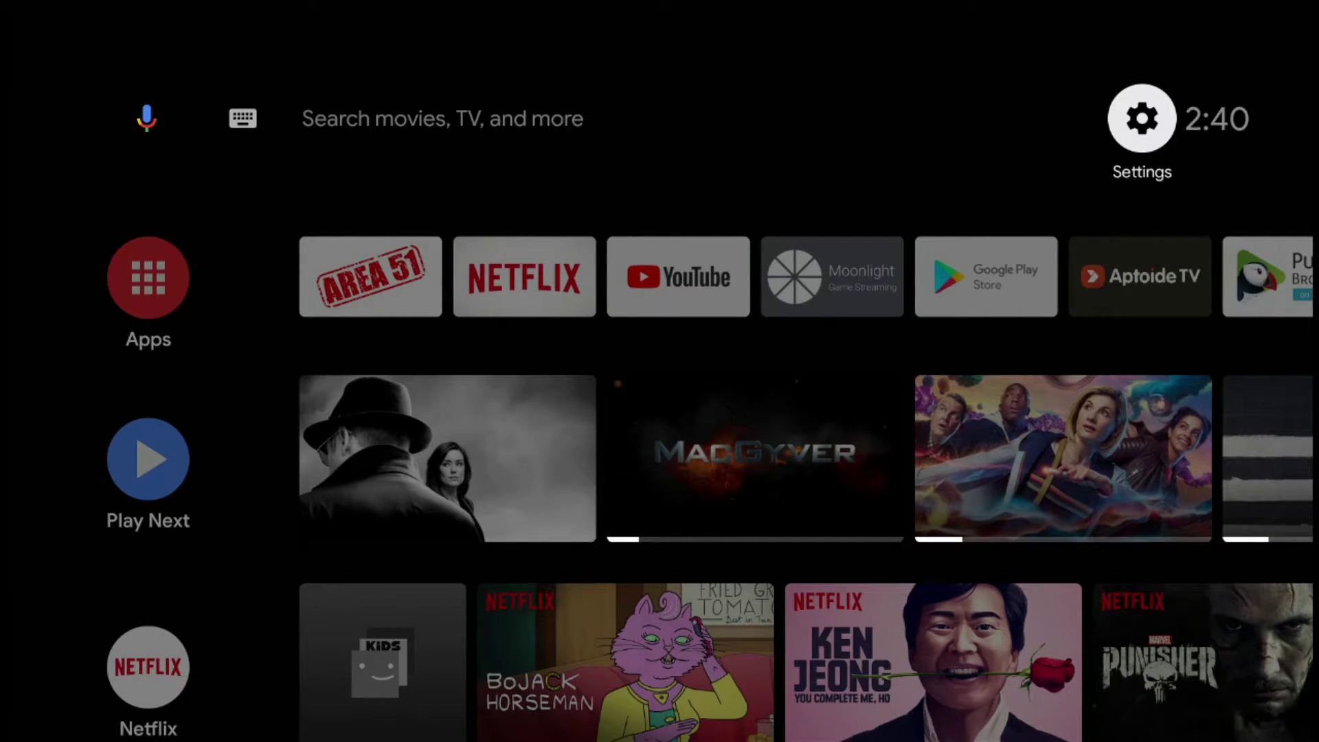
key(Return)
key(Down)
key(Down)
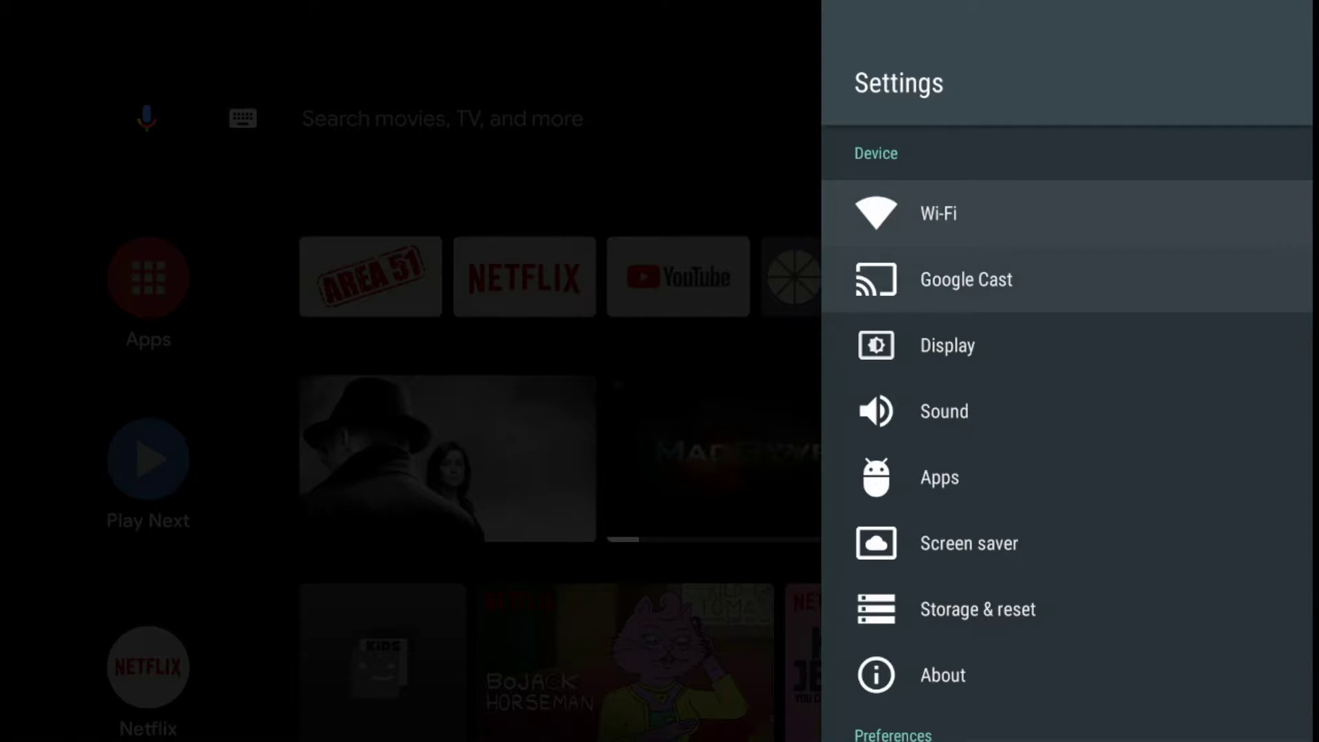
key(Down)
key(Down)
key(Down)
key(Down)
key(Down)
key(Down)
key(Down)
key(Down)
key(Down)
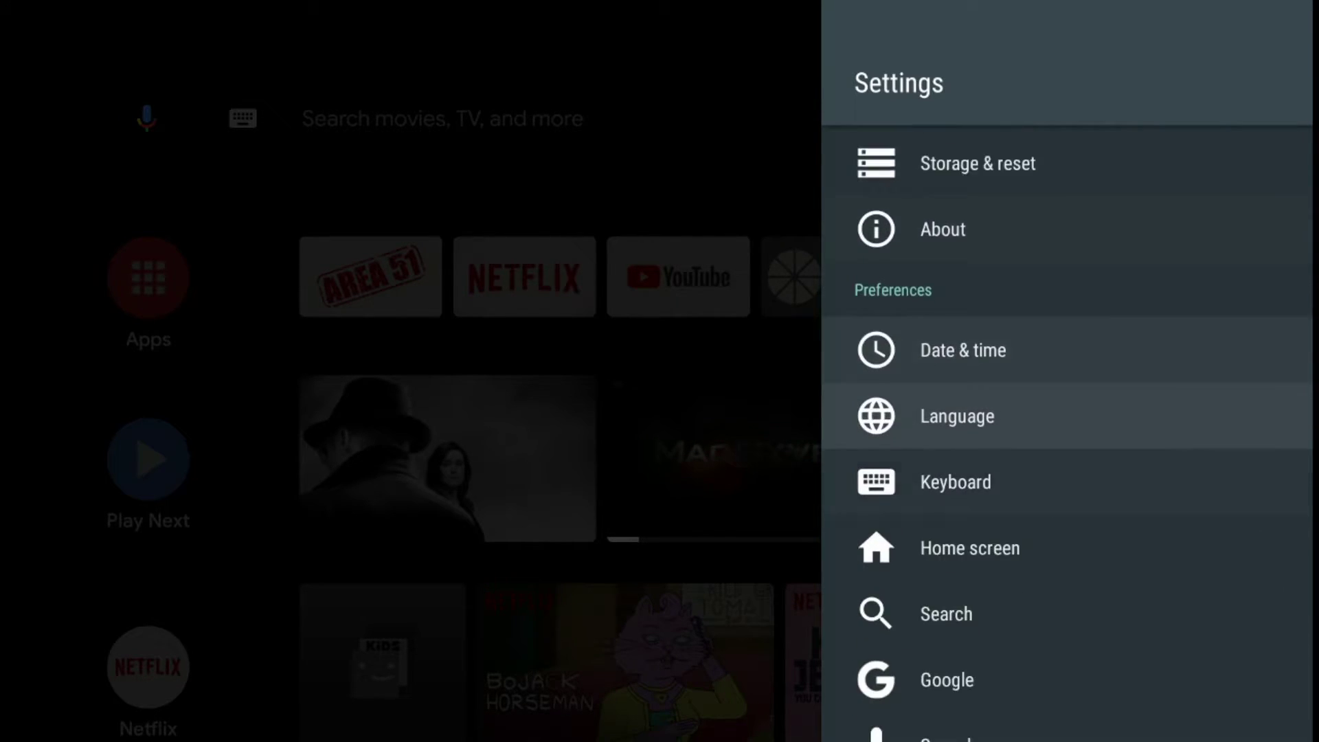
key(Down)
key(Down)
key(Down)
key(Down)
key(Down)
key(Down)
key(Down)
key(Down)
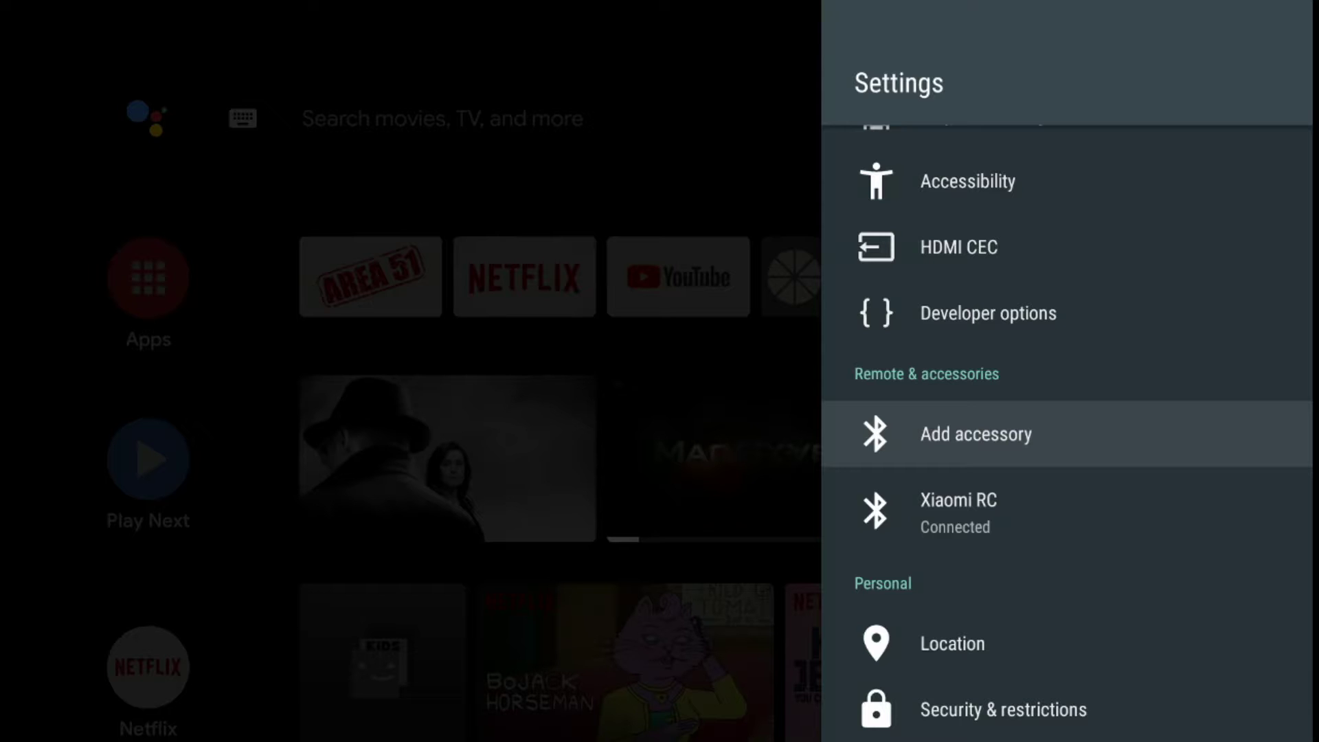
key(Return)
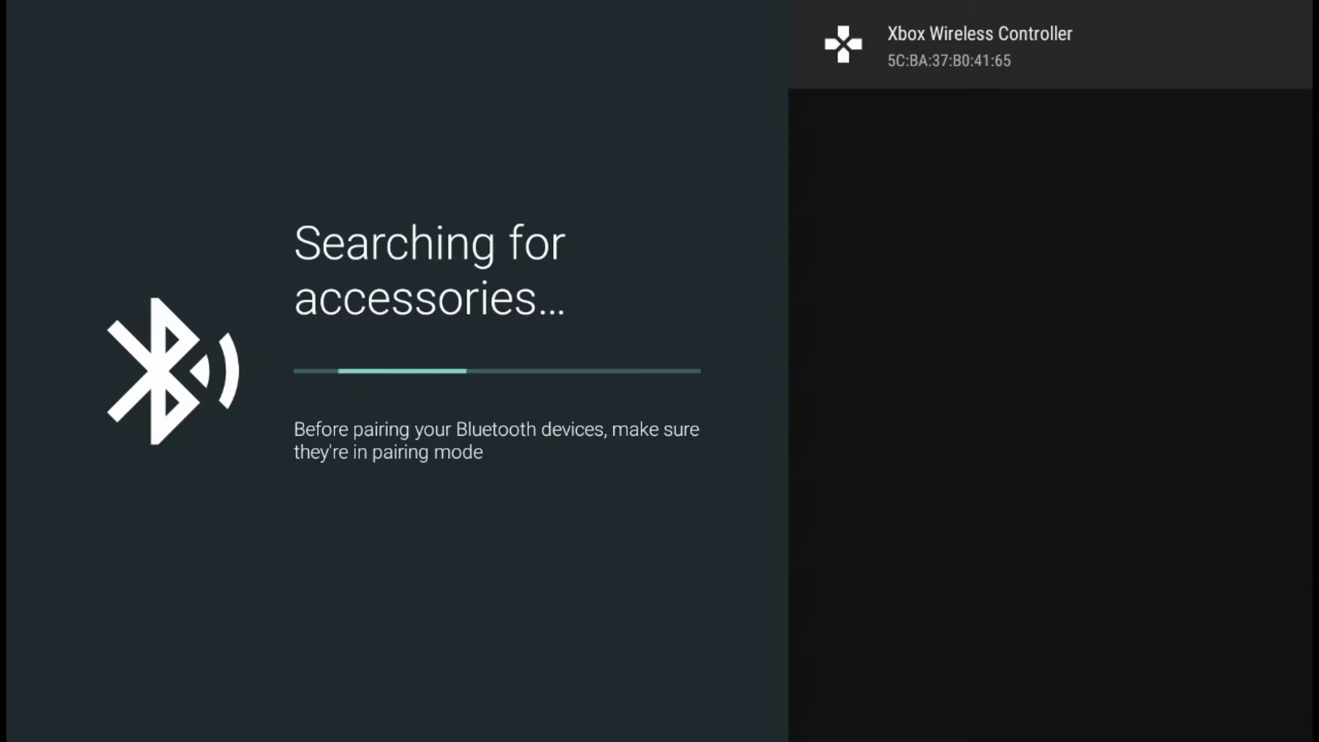
Pair the Xbox Wireless Controller with the TV box and exit the settings
key(Return)
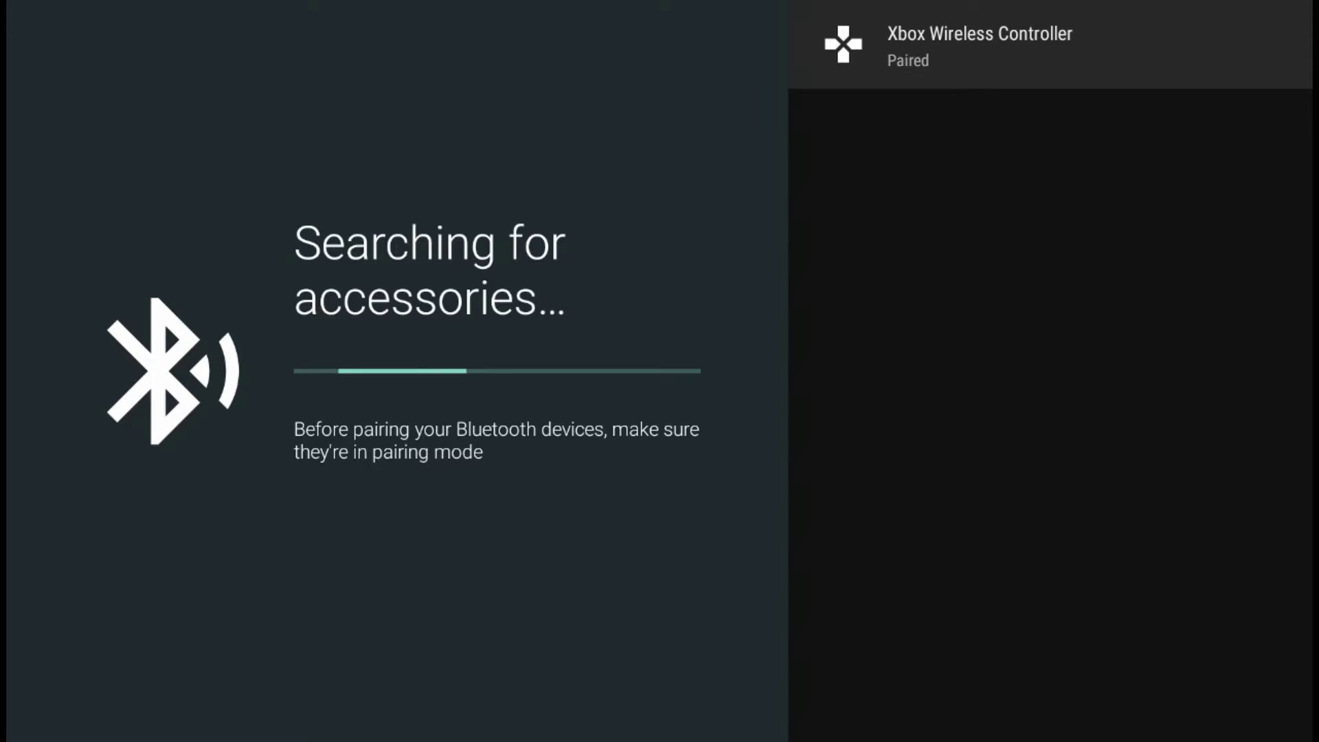
key(Escape)
key(Escape)
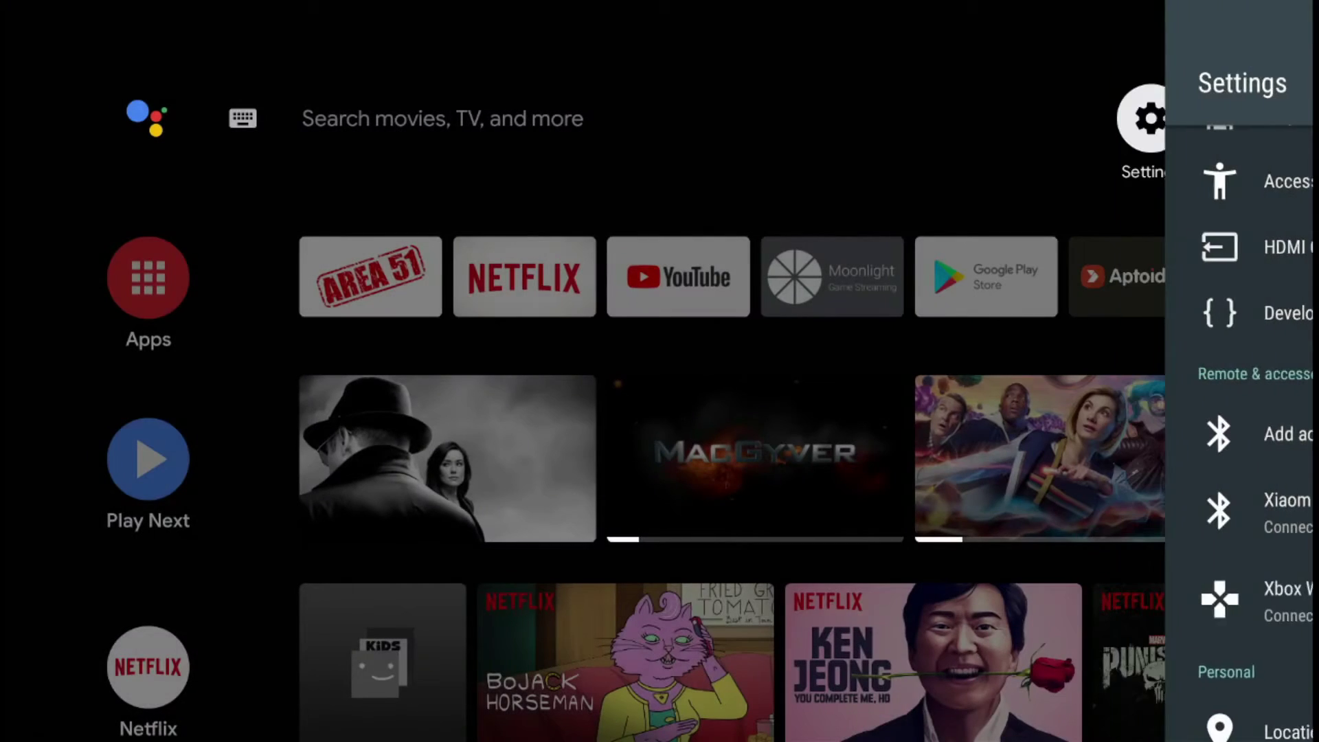
Open the Google Play store through the home screen's apps collection and search it for retroarch
key(Down)
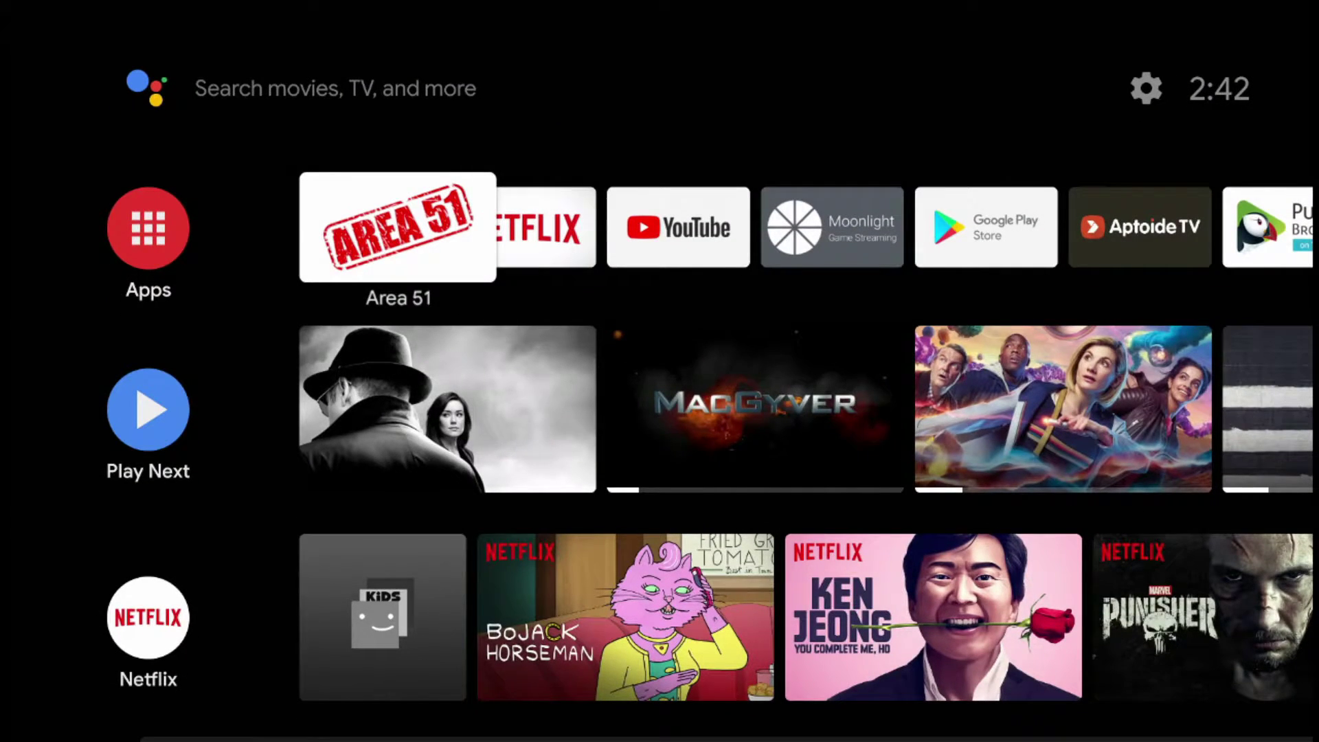
key(Left)
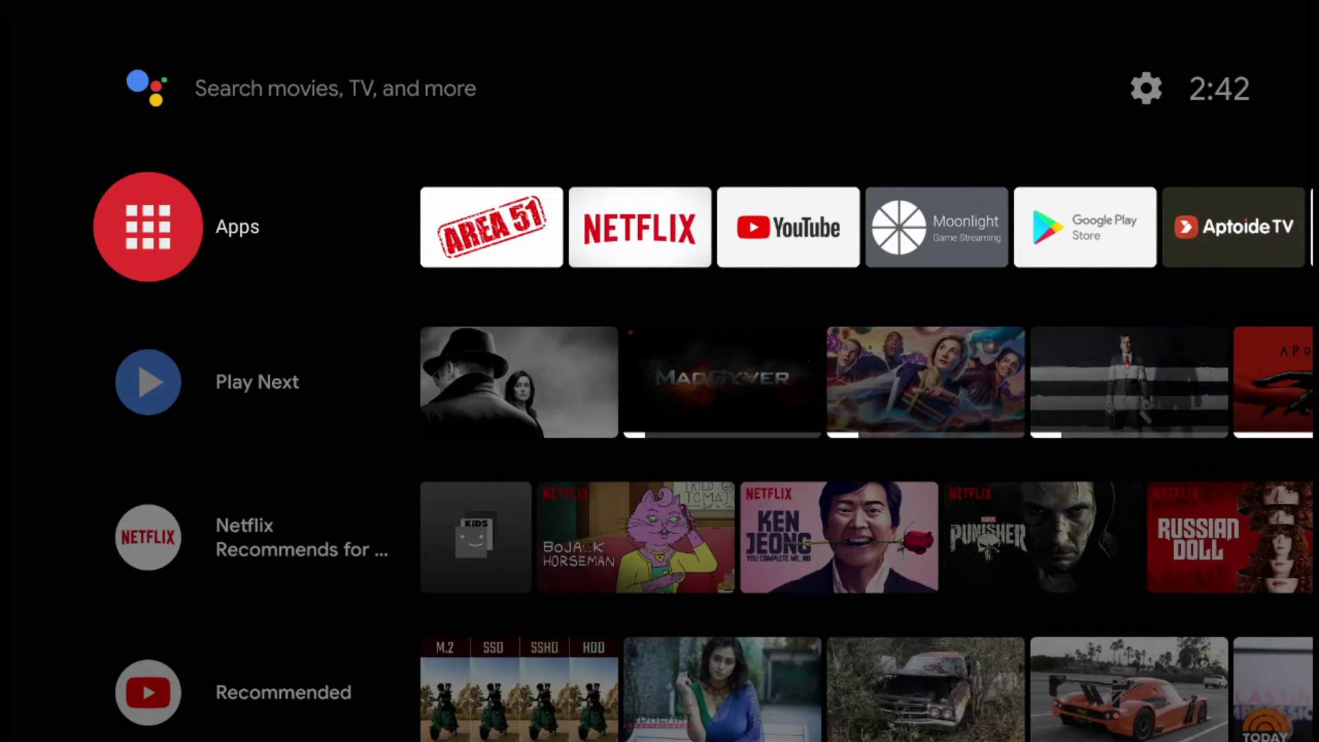
key(Return)
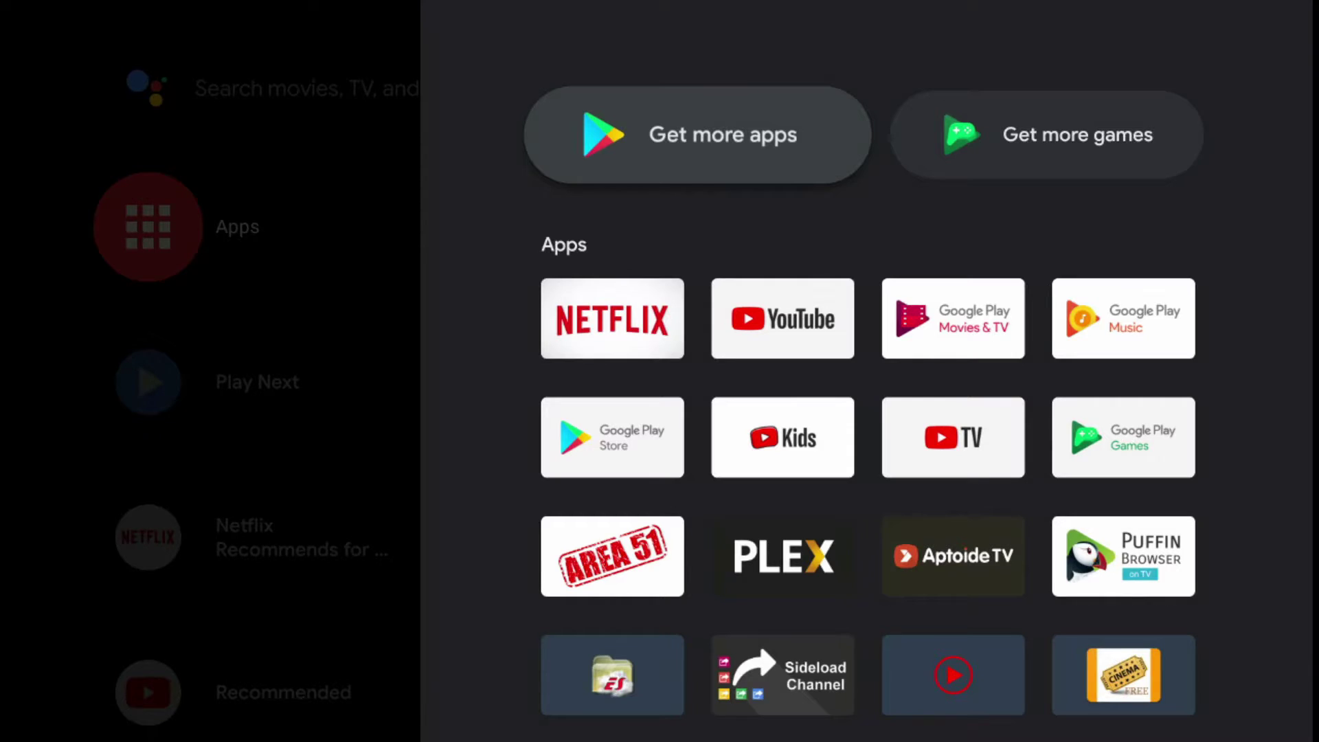
key(Return)
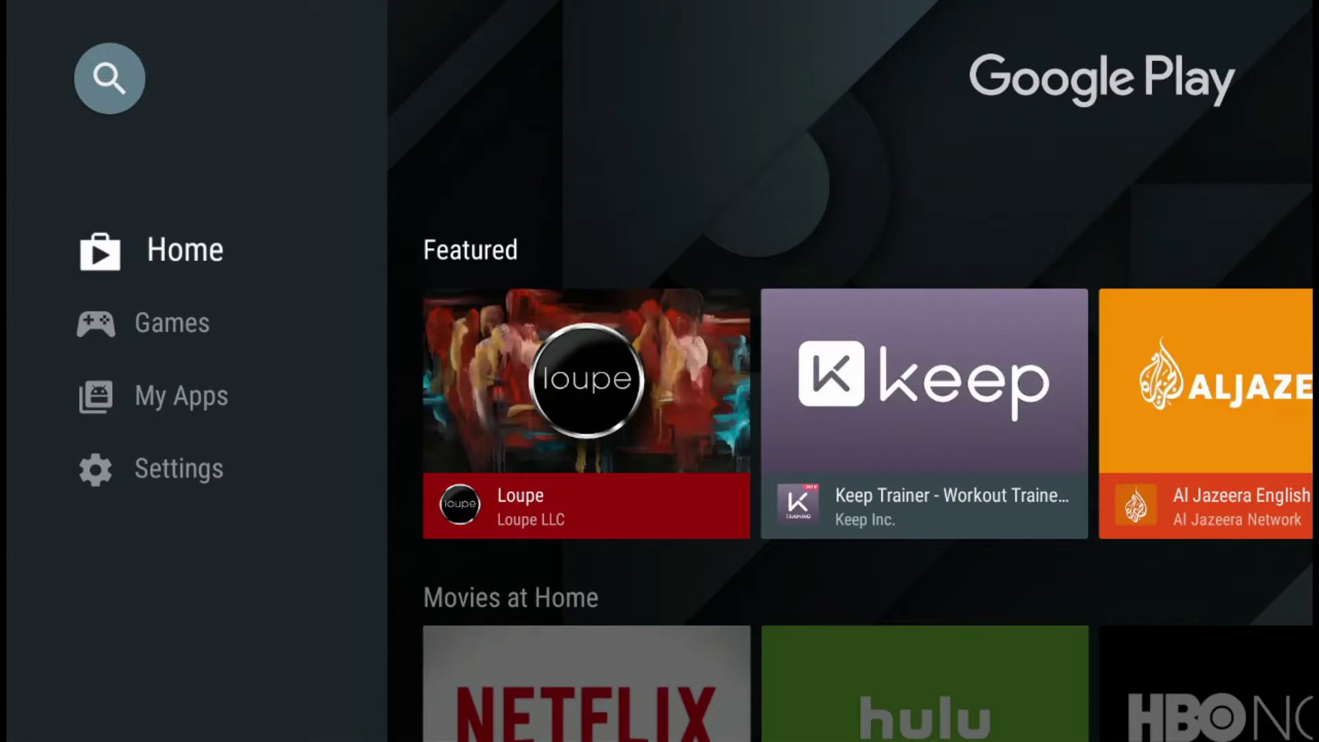
key(Up)
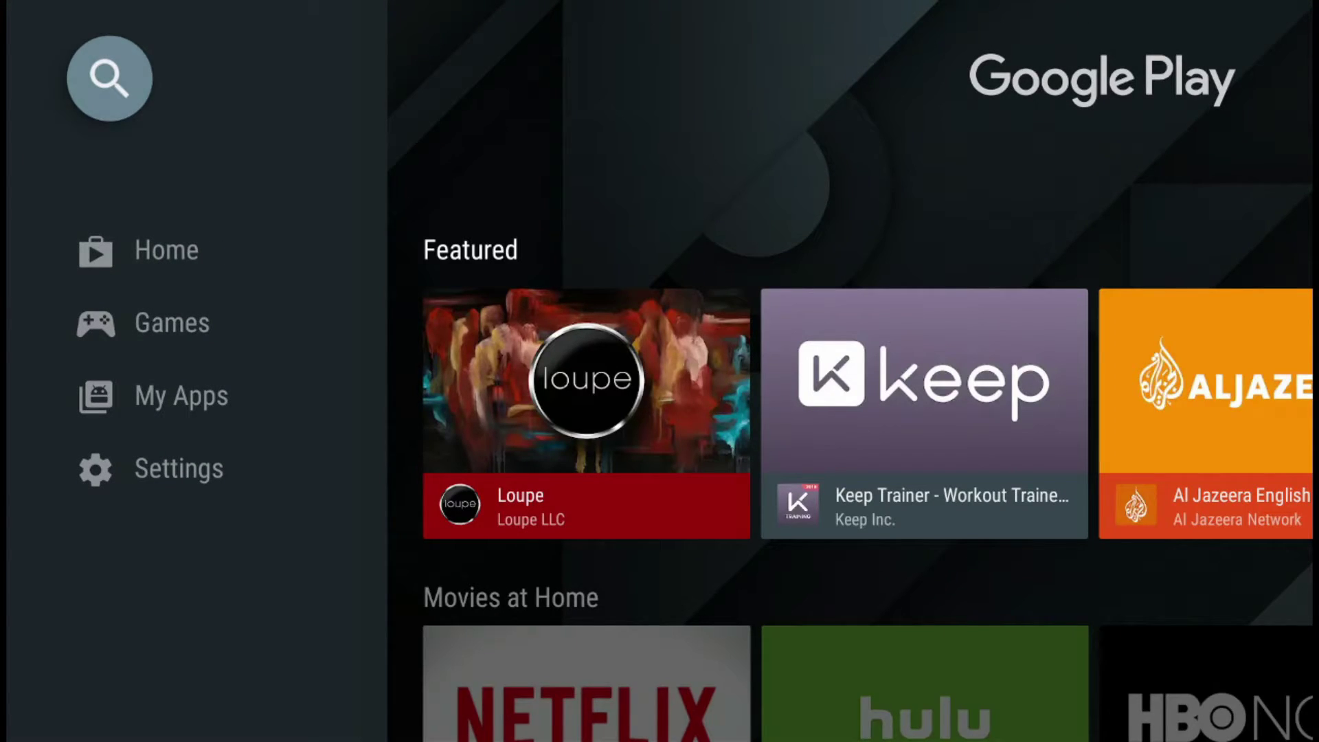
key(Return)
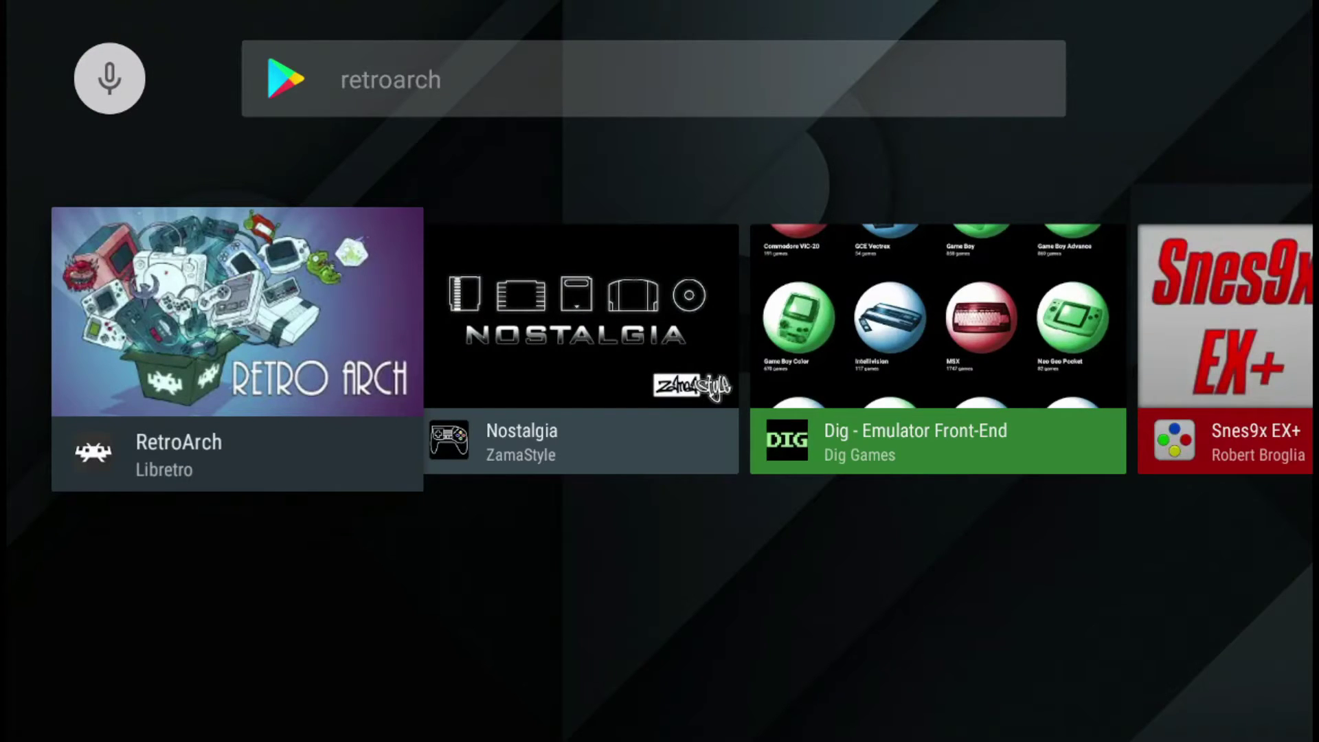
Install the RetroArch app by Libretro from its store page and launch it
key(Return)
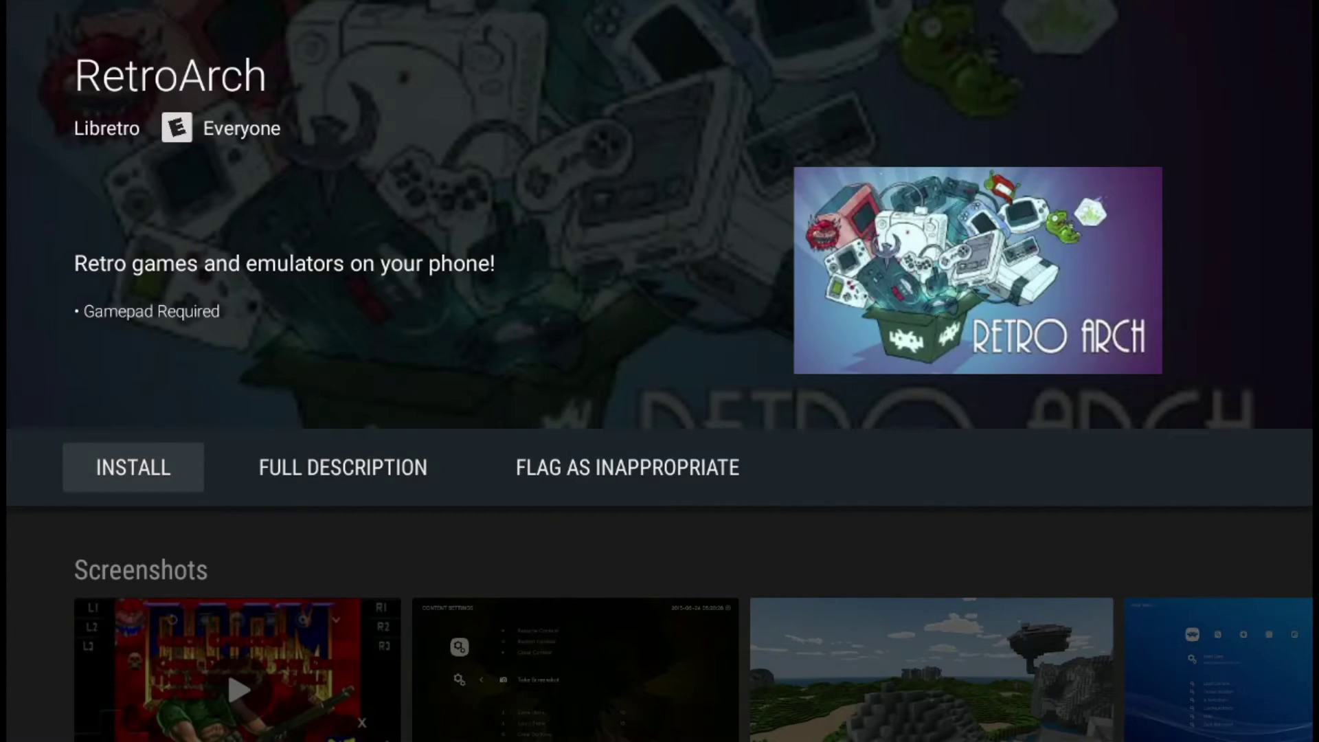
key(Return)
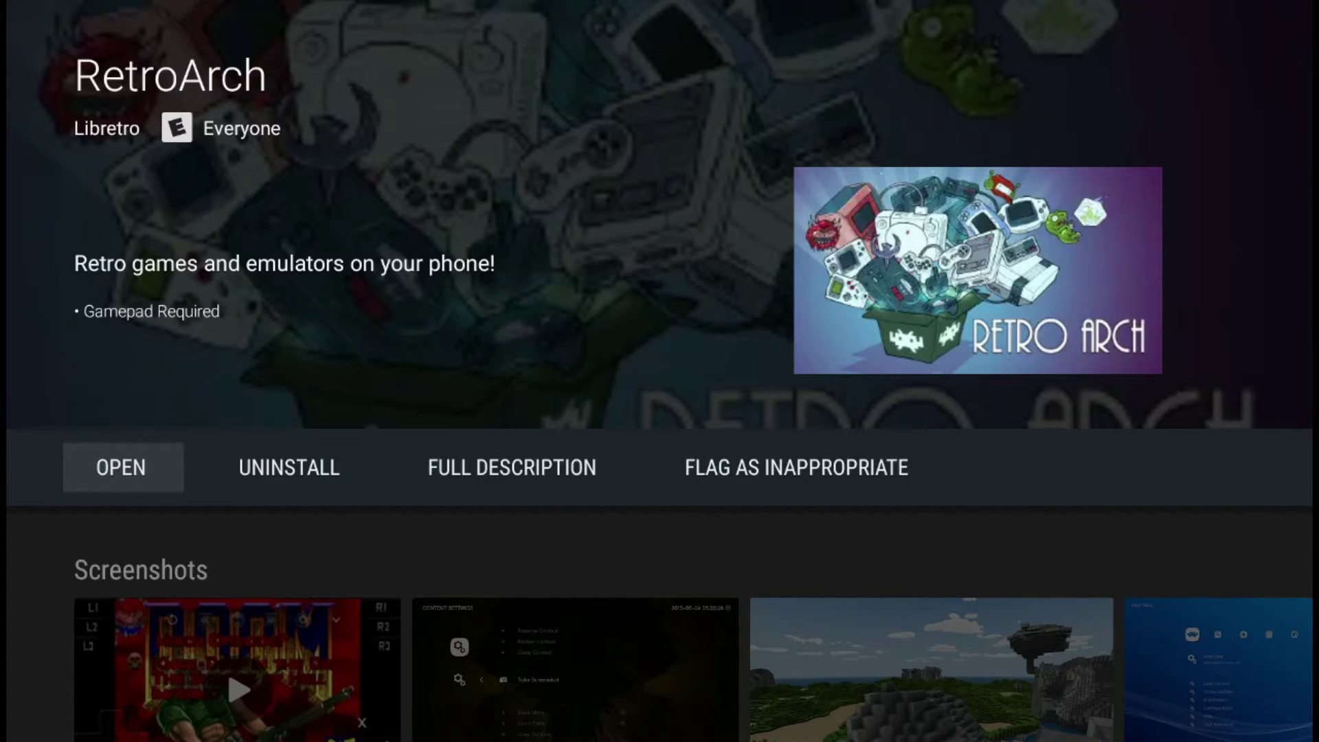
key(Return)
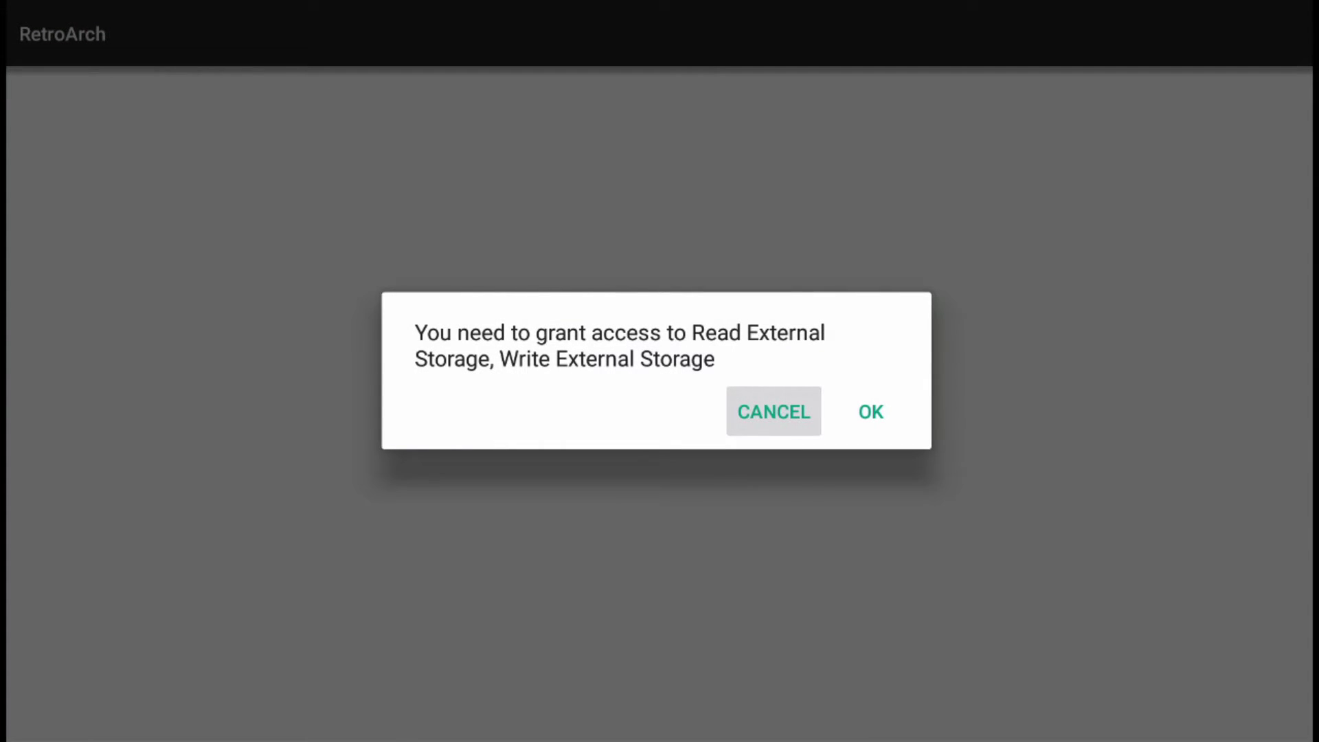
Grant RetroArch access to external storage, including the device's photos, media and files
key(Right)
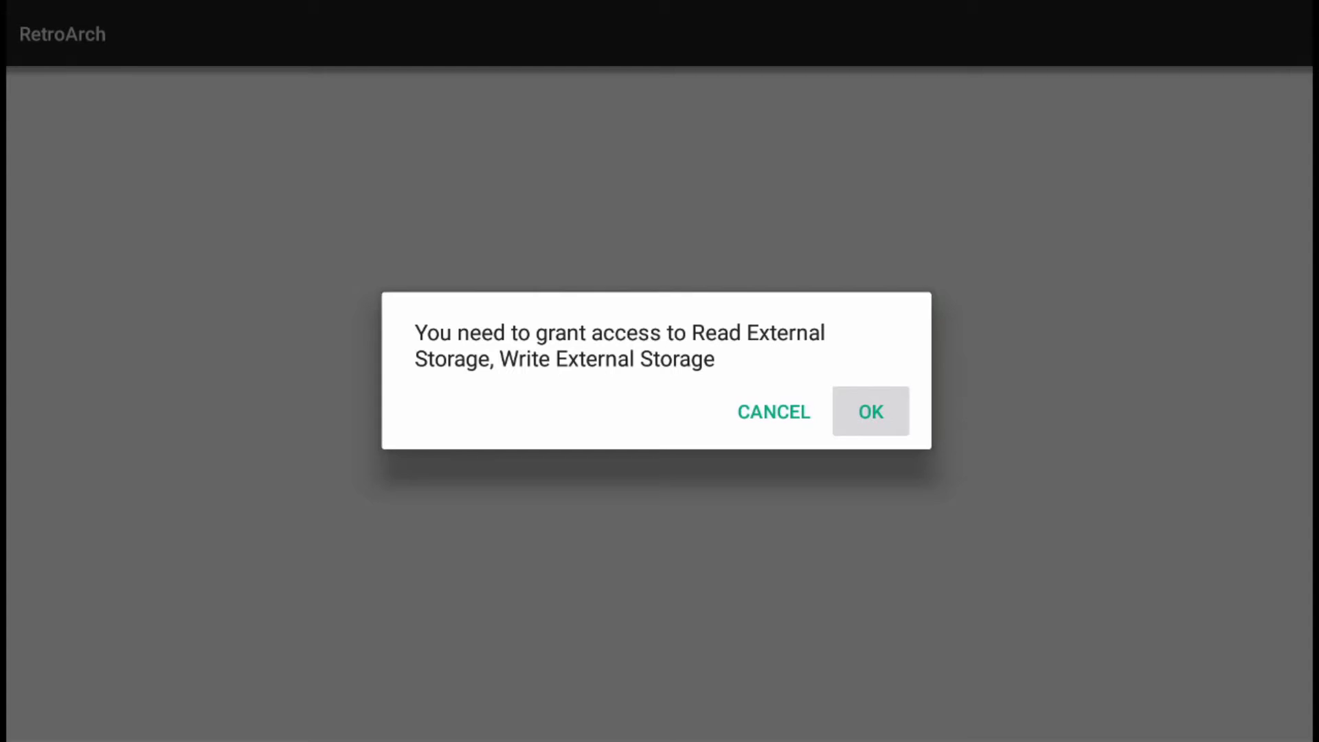
key(Return)
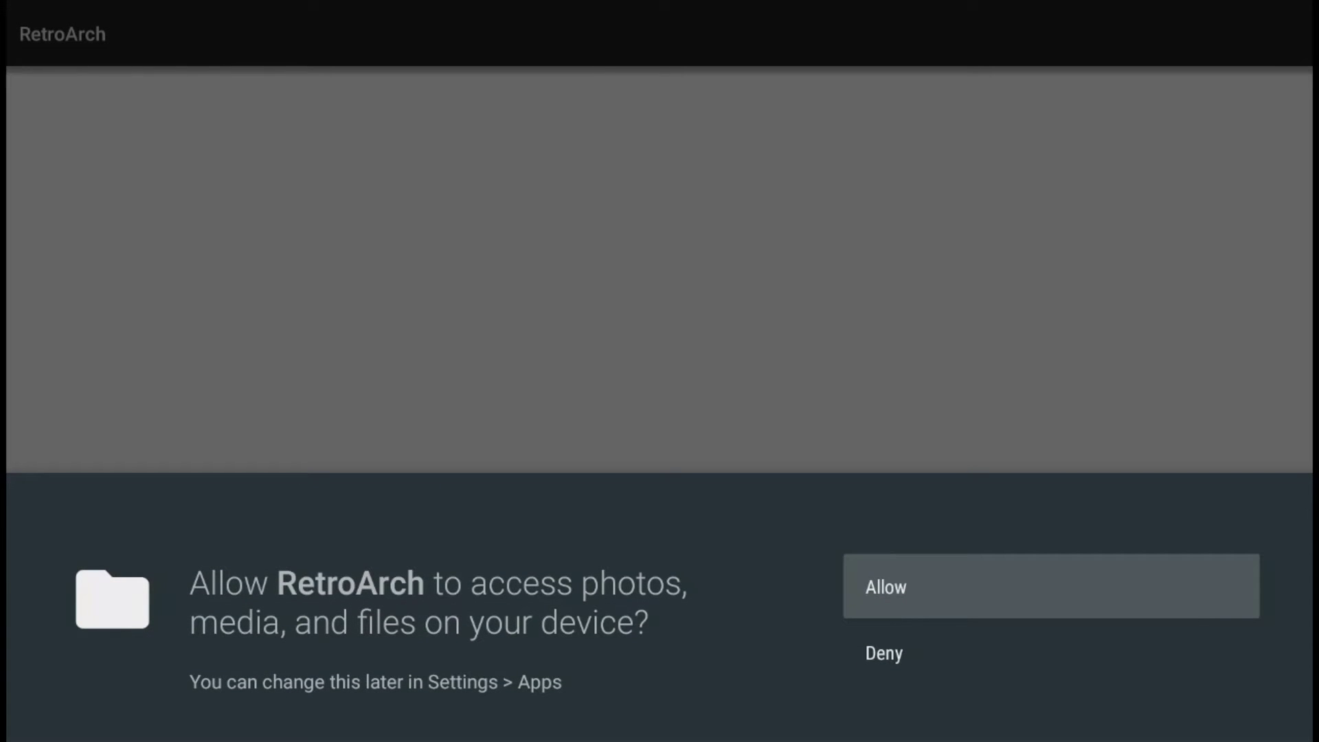
key(Return)
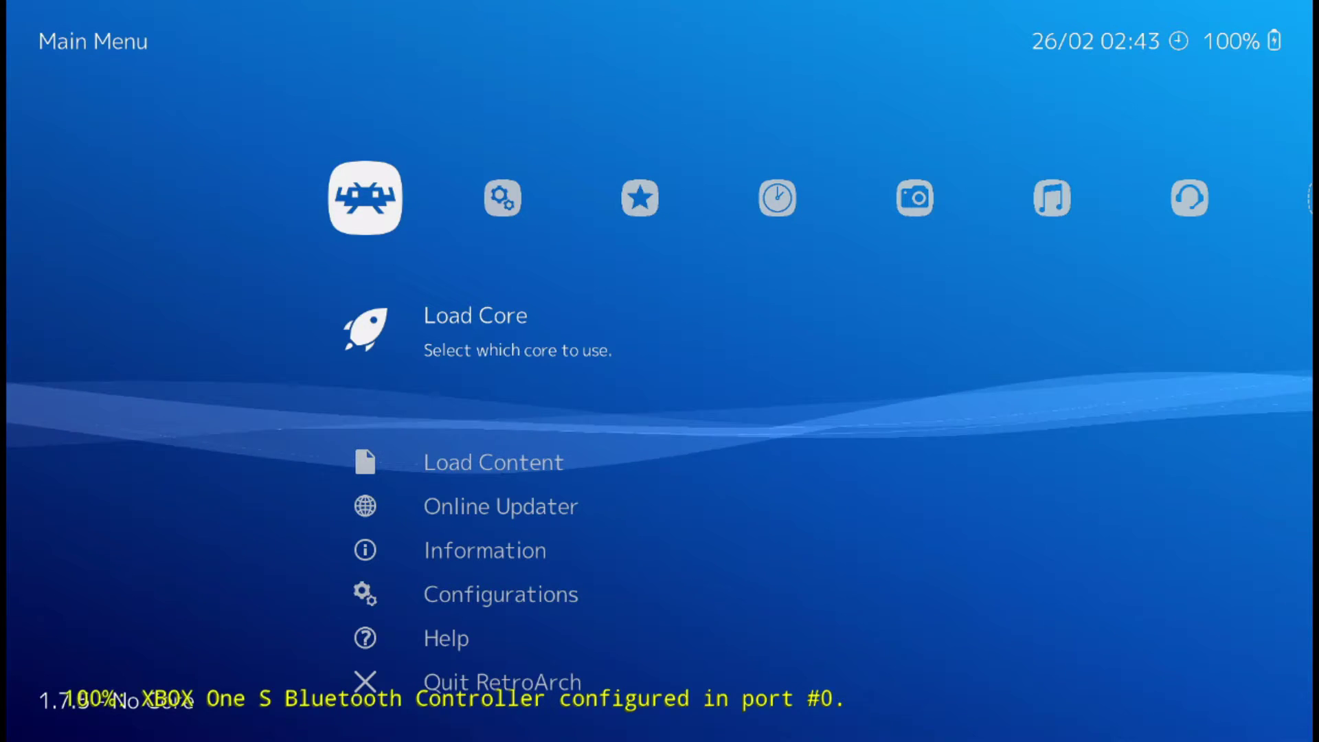
key(Right)
key(Right)
key(Left)
key(Left)
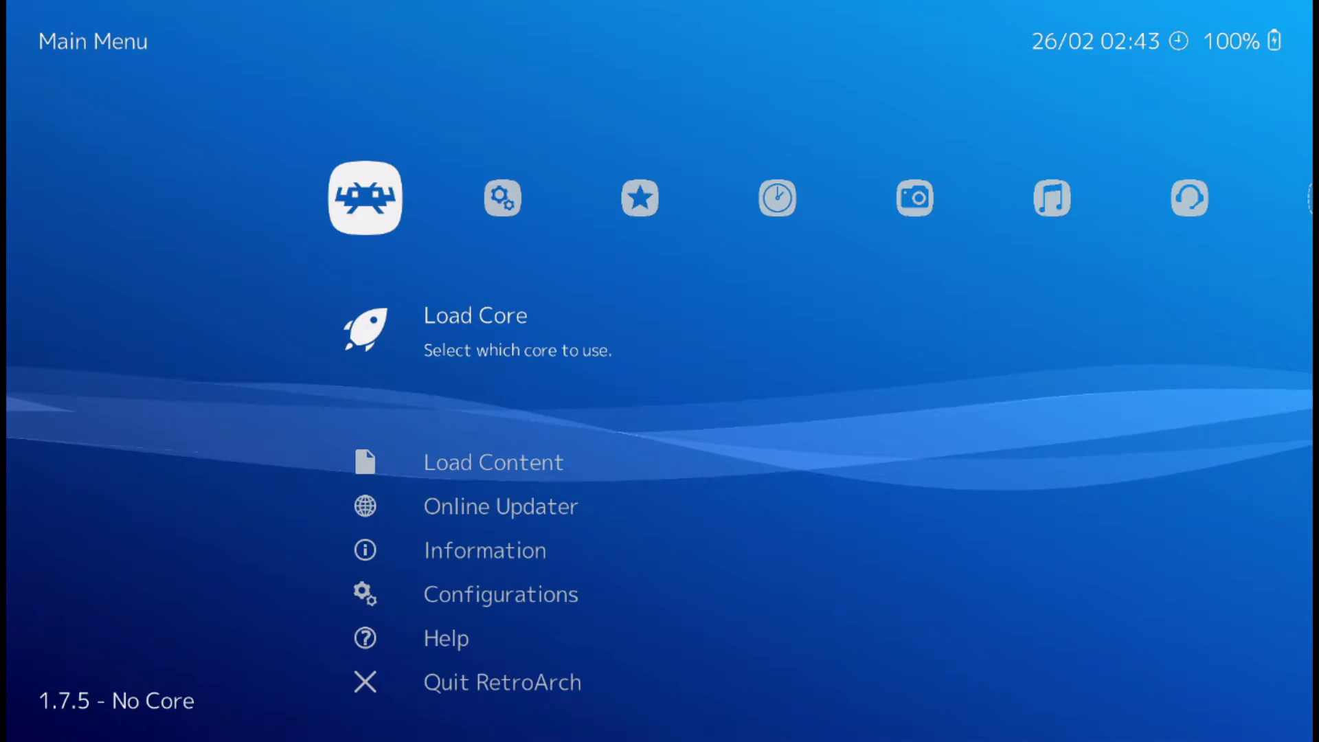
key(Down)
key(Up)
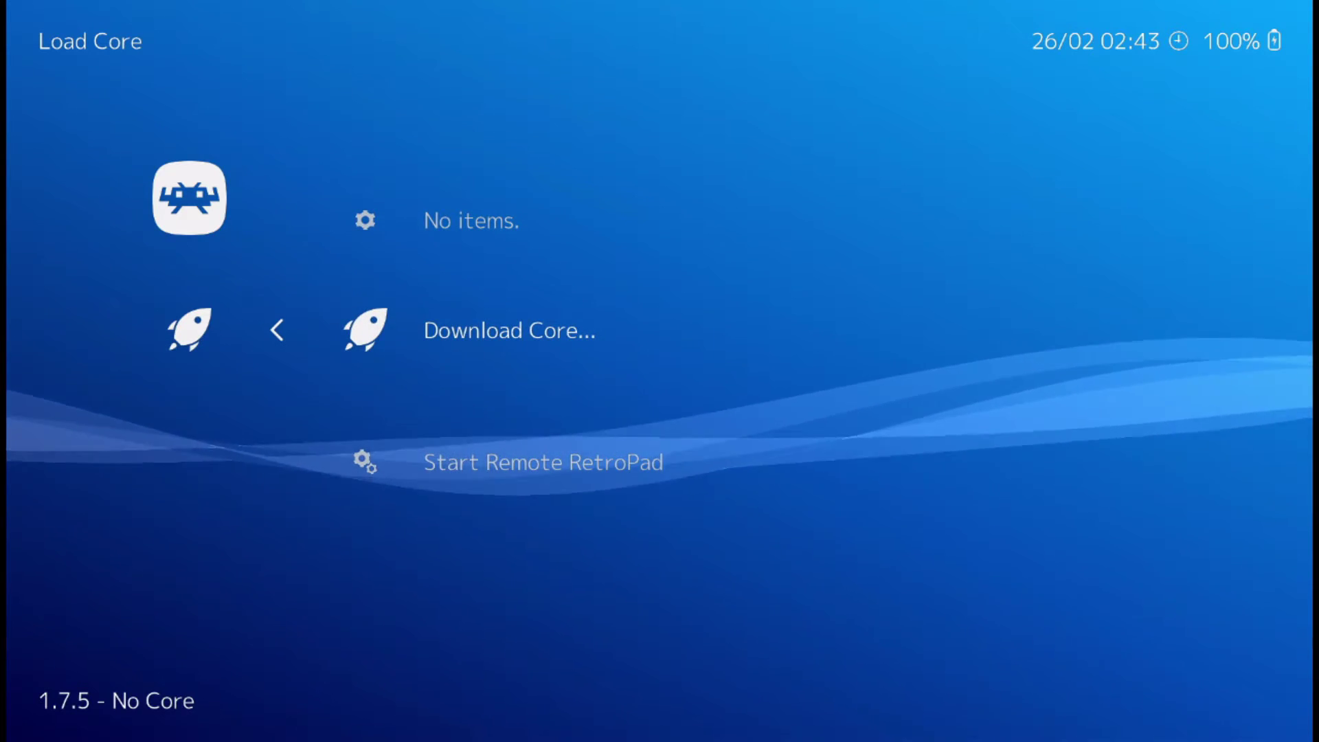
Open the core downloader from Load Core and download the Nintendo - NES / Famicom (QuickNES) core
key(Return)
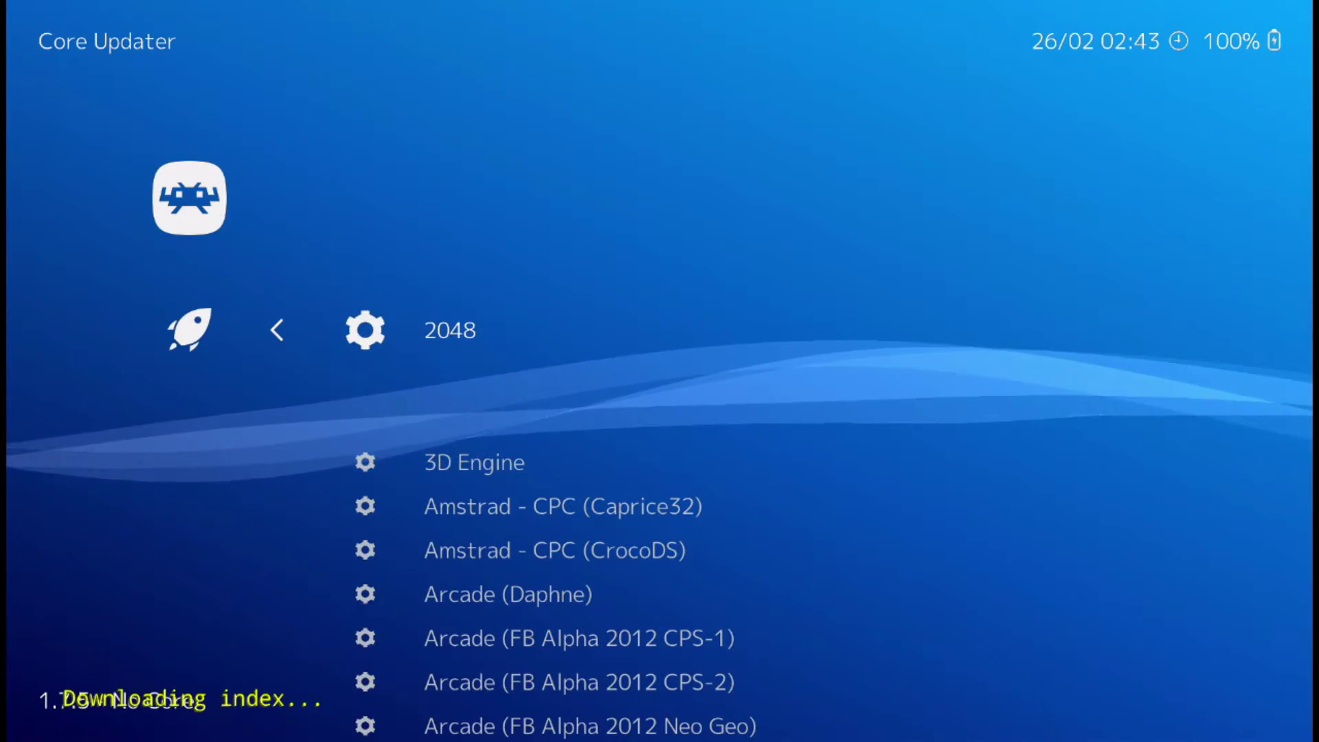
key(Down)
key(Down)
key(Down)
key(Down)
key(Down)
key(Down)
key(Down)
key(Down)
key(Down)
key(Down)
key(Down)
key(Down)
key(Down)
key(Down)
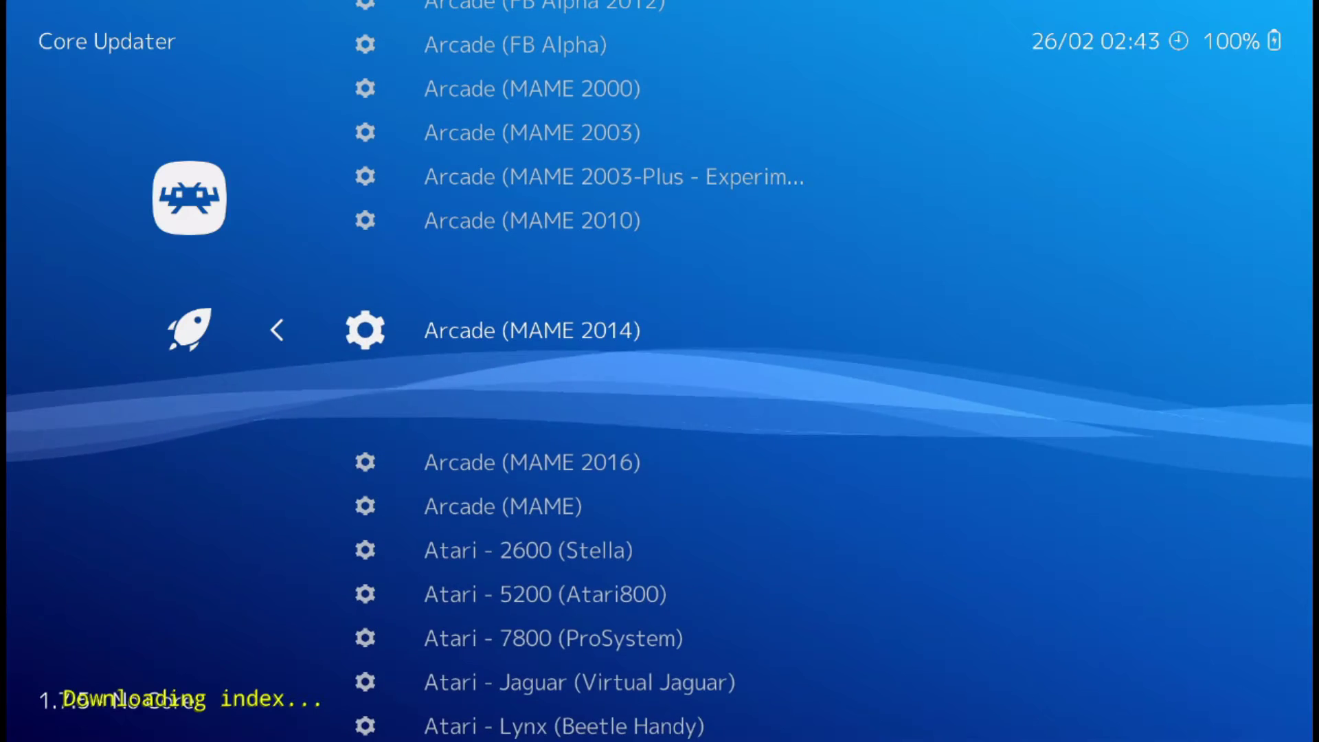
key(Down)
key(Down)
key(Down)
key(Down)
key(Down)
key(Down)
key(Down)
key(Down)
key(Down)
key(Down)
key(Down)
key(Down)
key(Down)
key(Down)
key(Down)
key(Down)
key(Down)
key(Down)
key(Down)
key(Down)
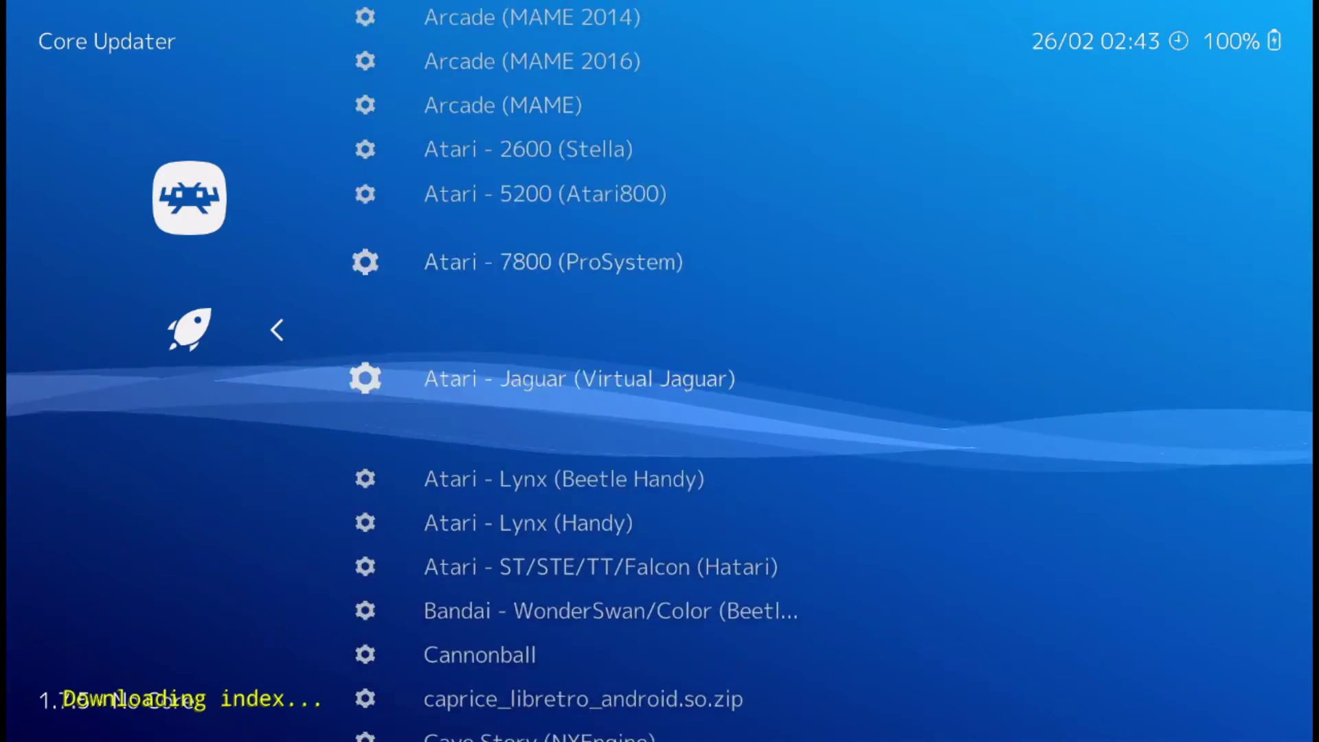
key(Down)
key(Down)
key(Down)
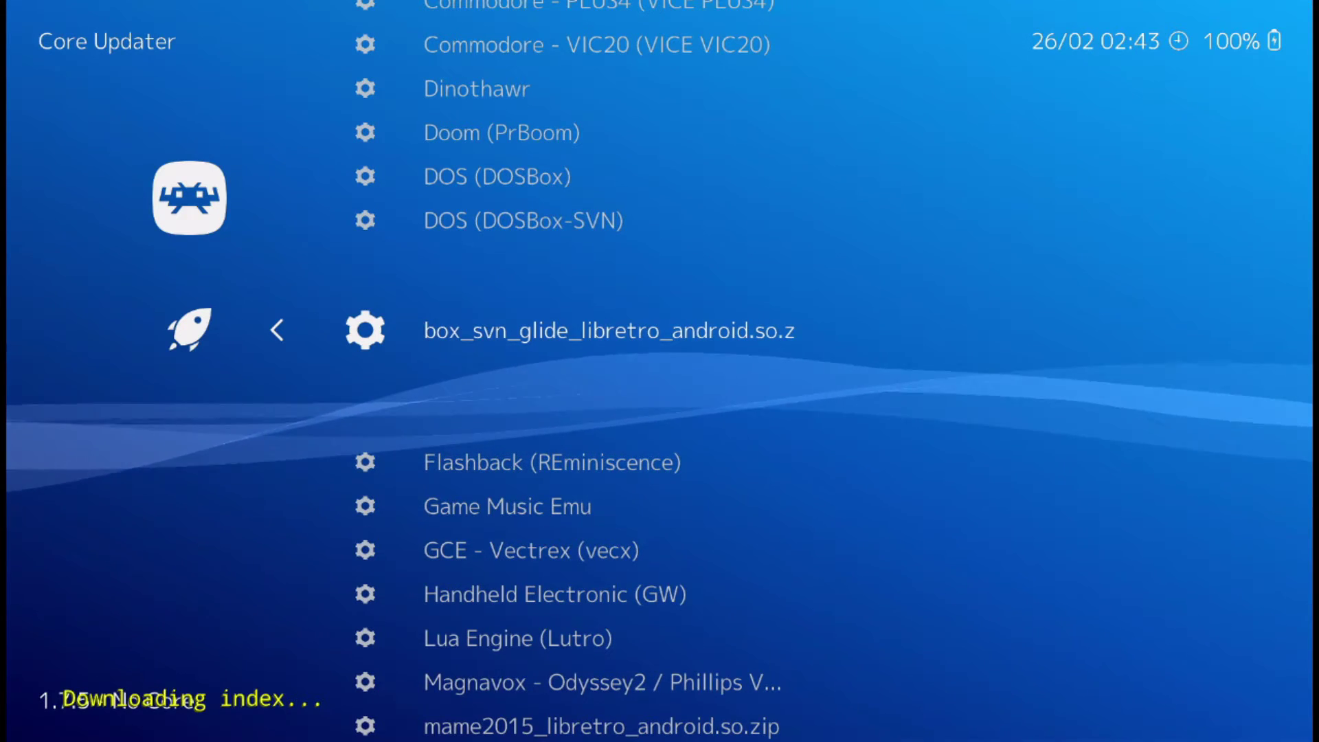
key(Down)
key(Down)
key(Down)
key(Down)
key(Down)
key(Down)
key(Down)
key(Down)
key(Down)
key(Down)
key(Down)
key(Down)
key(Down)
key(Down)
key(Down)
key(Down)
key(Down)
key(Down)
key(Down)
key(Down)
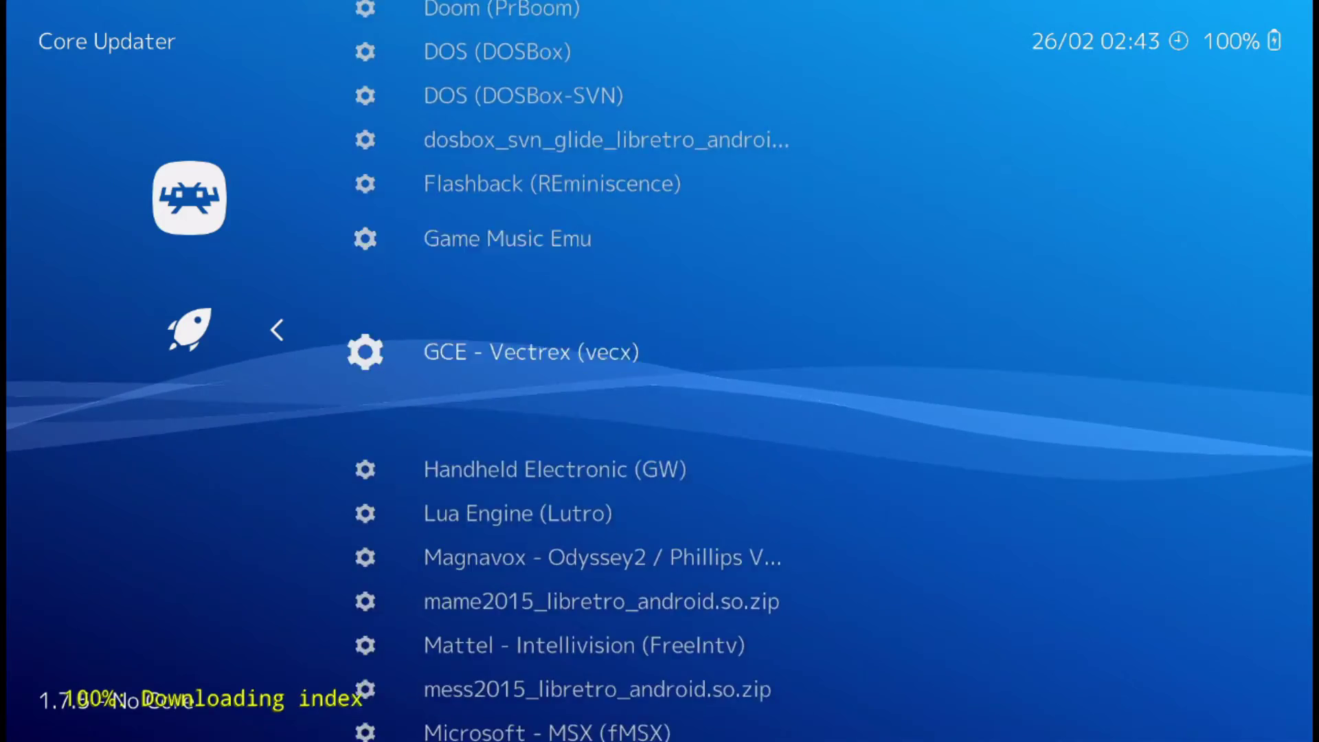
key(Down)
key(Down)
key(Down)
key(Down)
key(Down)
key(Down)
key(Down)
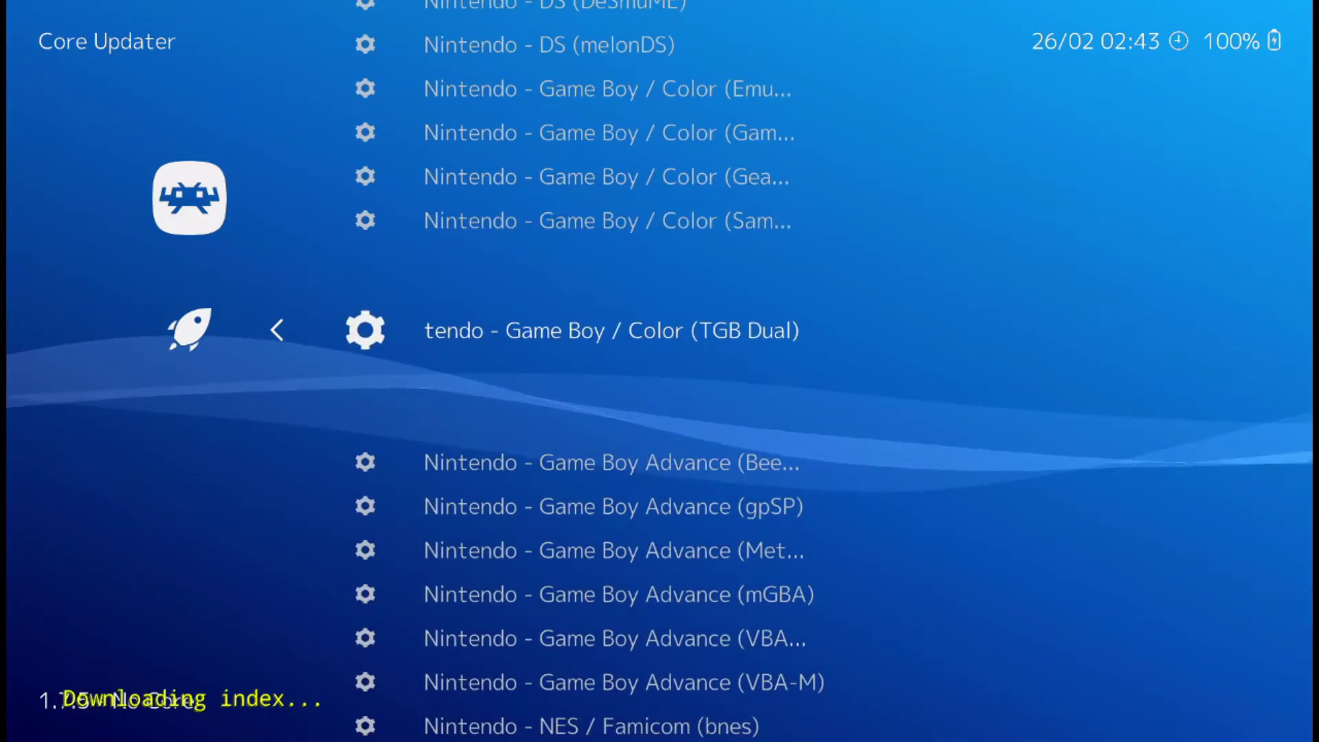
key(Up)
key(Up)
key(Up)
key(Up)
key(Down)
key(Down)
key(Down)
key(Down)
key(Down)
key(Down)
key(Down)
key(Down)
key(Down)
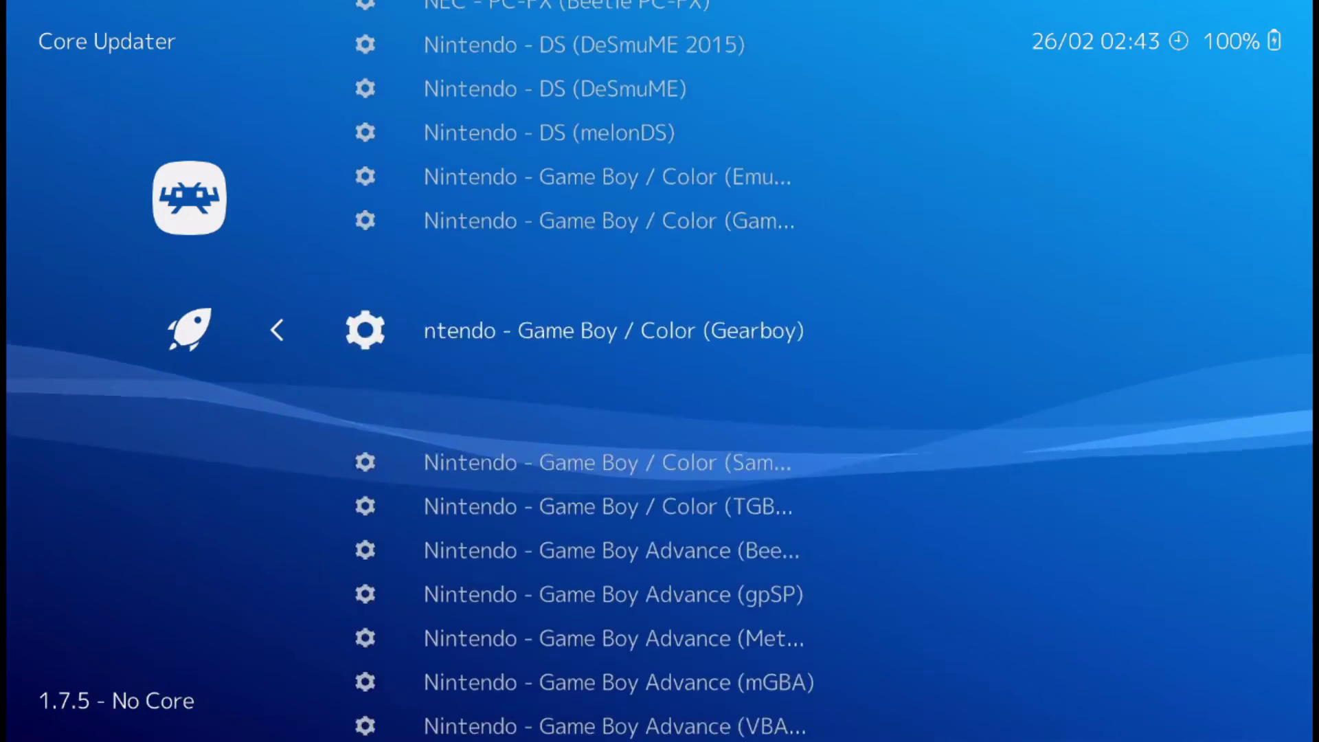
key(Down)
key(Down)
key(Down)
key(Down)
key(Down)
key(Down)
key(Down)
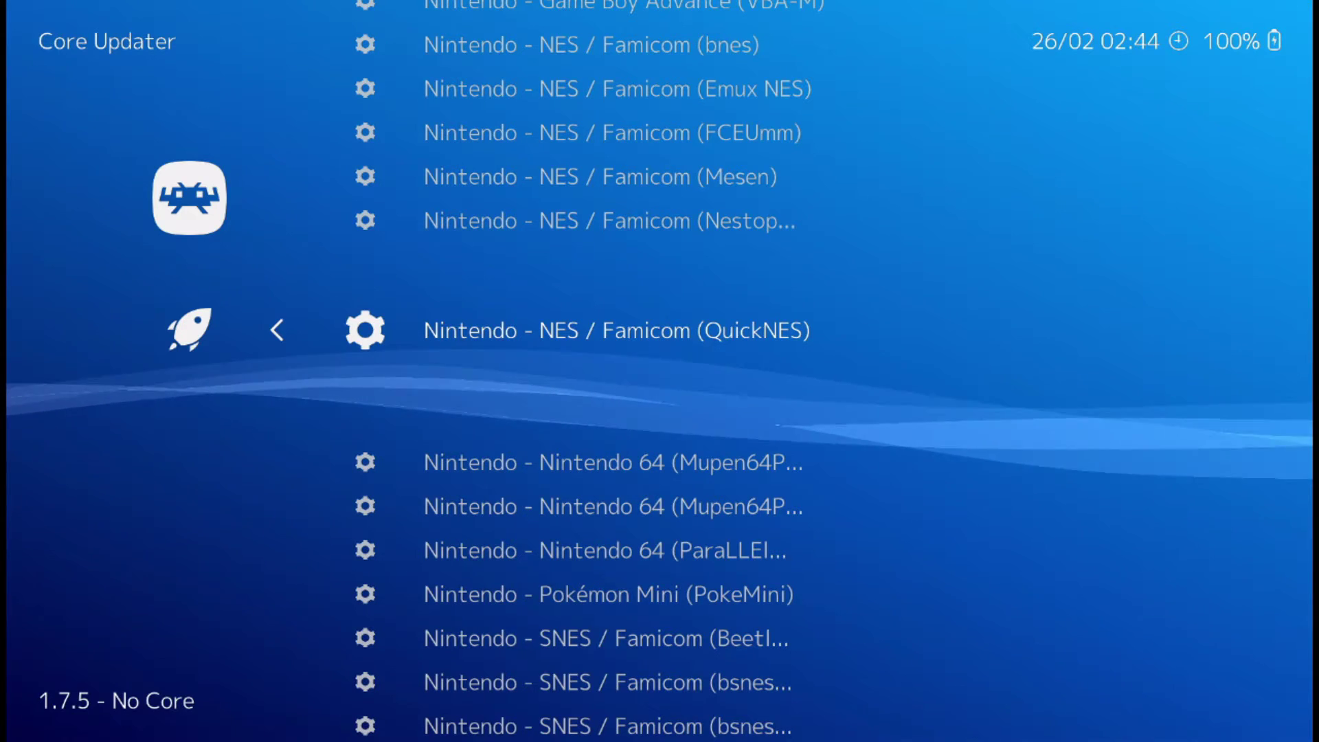
key(Return)
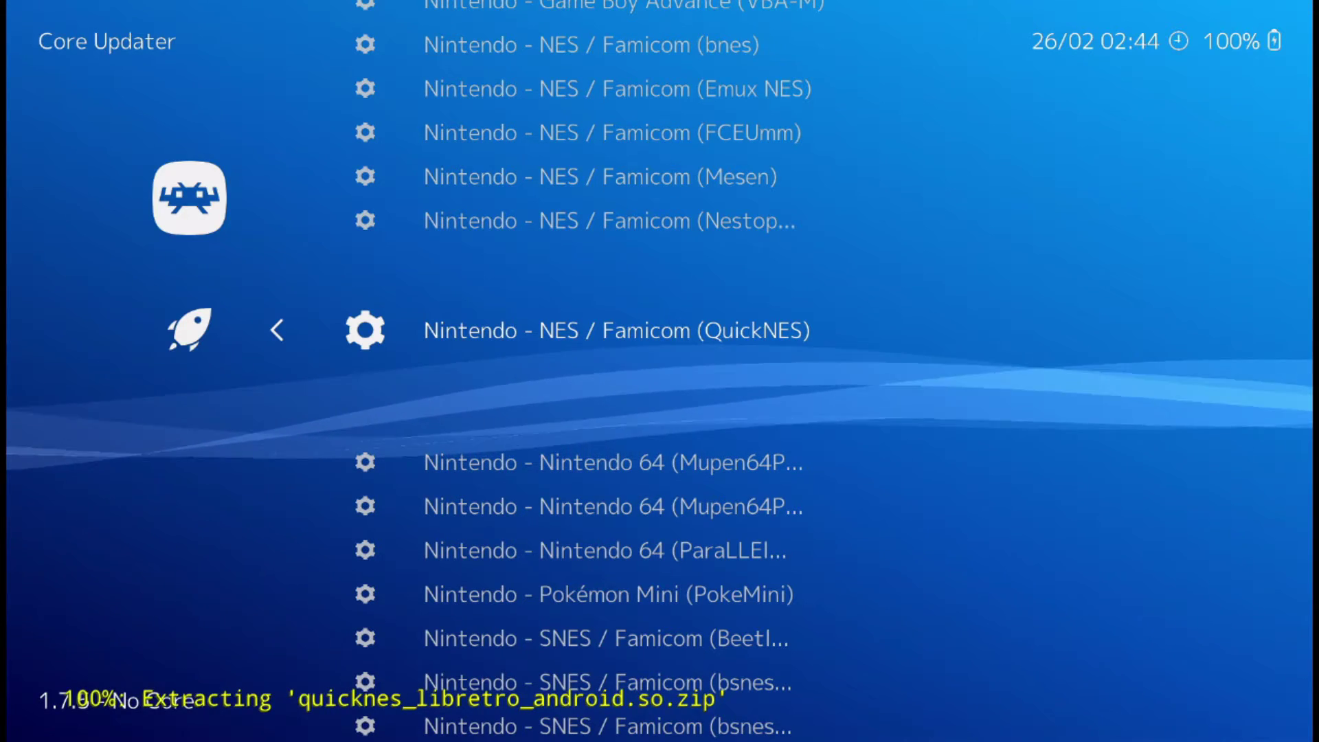
Download the Nintendo - SNES / Famicom (Snes9x 2010) core and return to the main menu
key(Down)
key(Down)
key(Down)
key(Down)
key(Down)
key(Down)
key(Down)
key(Down)
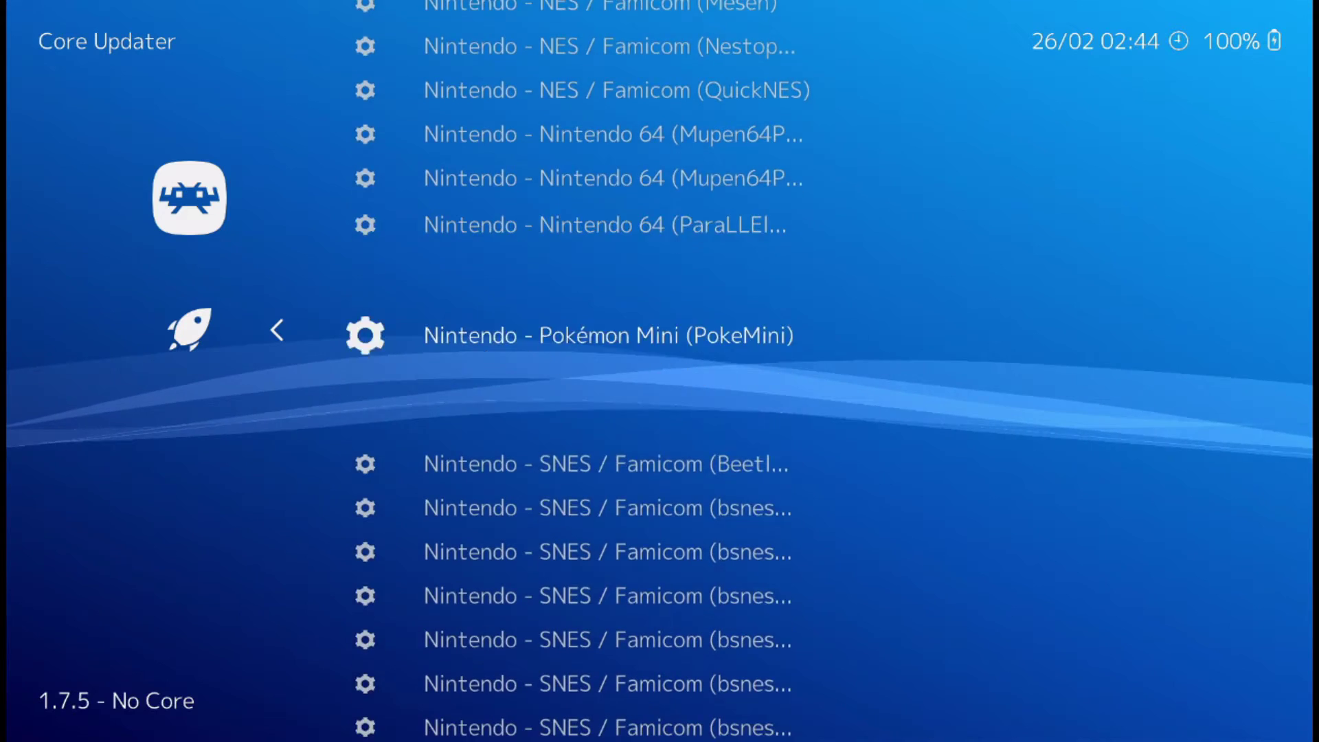
key(Down)
key(Down)
key(Down)
key(Down)
key(Down)
key(Down)
key(Down)
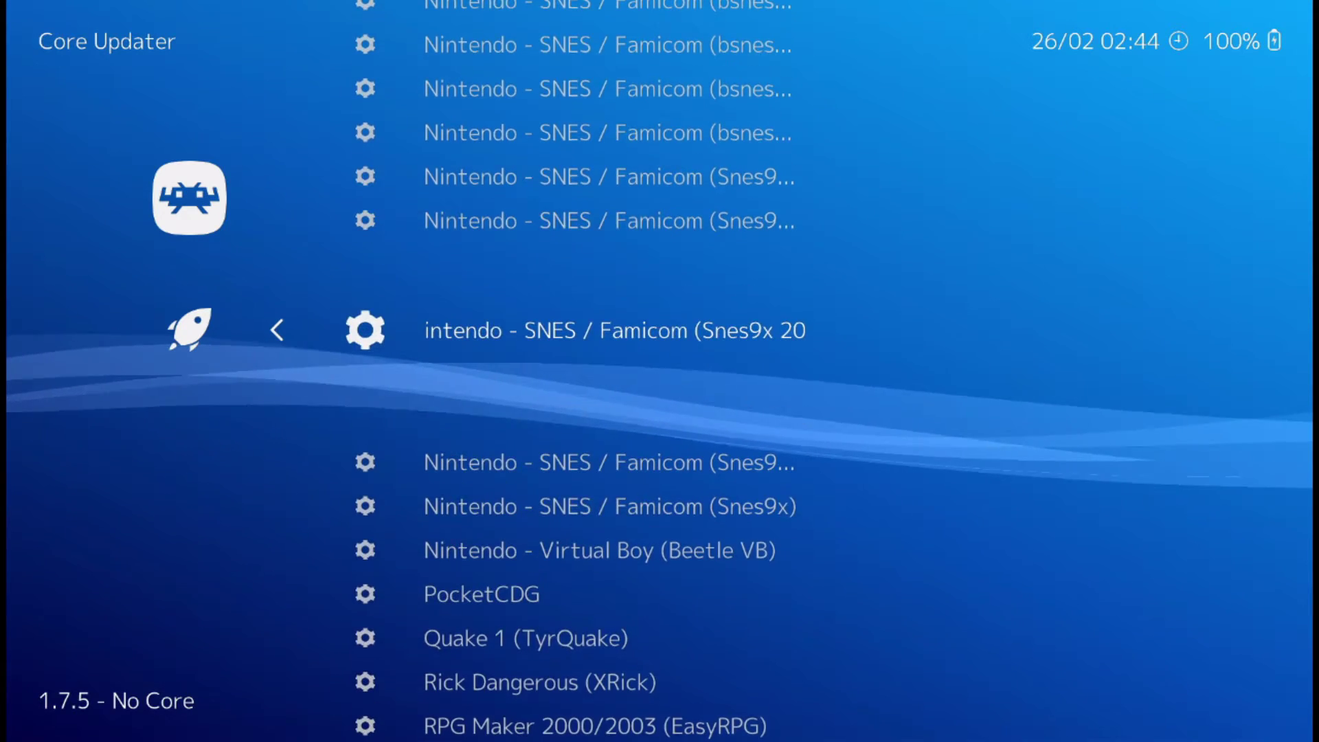
key(Down)
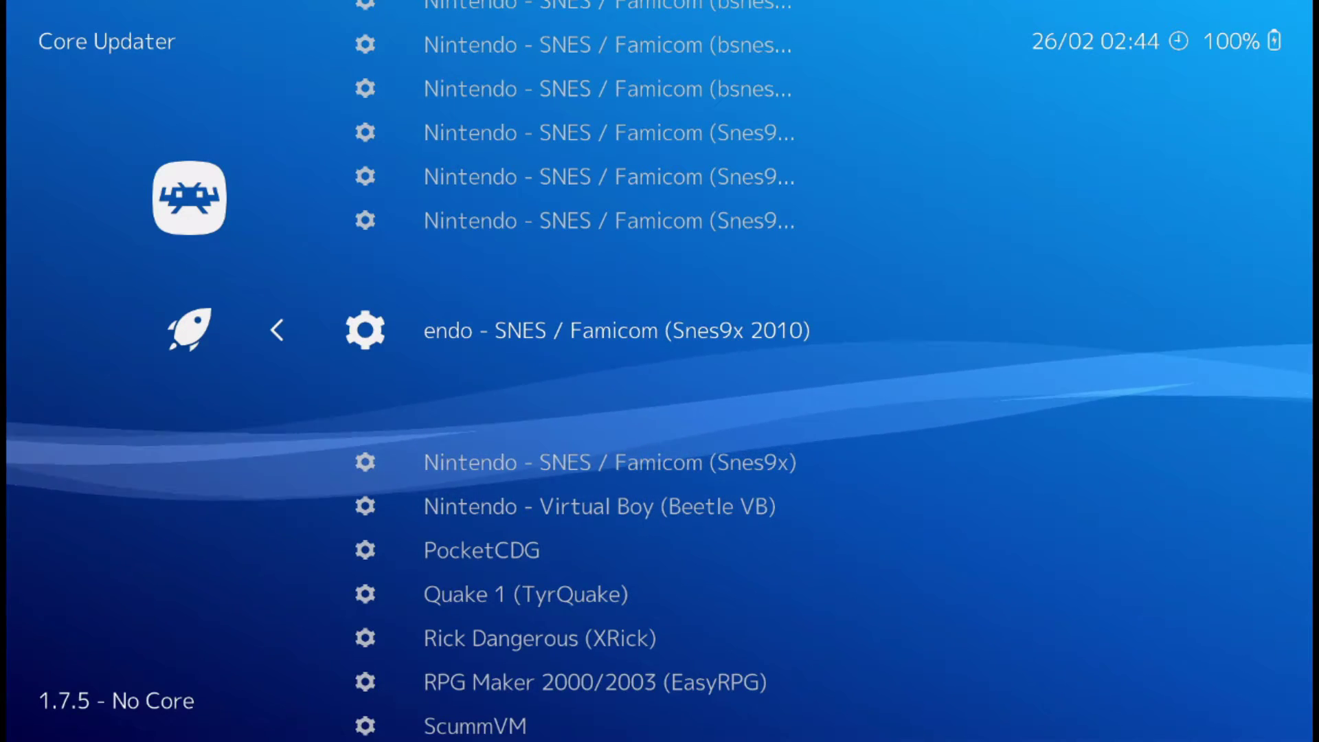
key(Return)
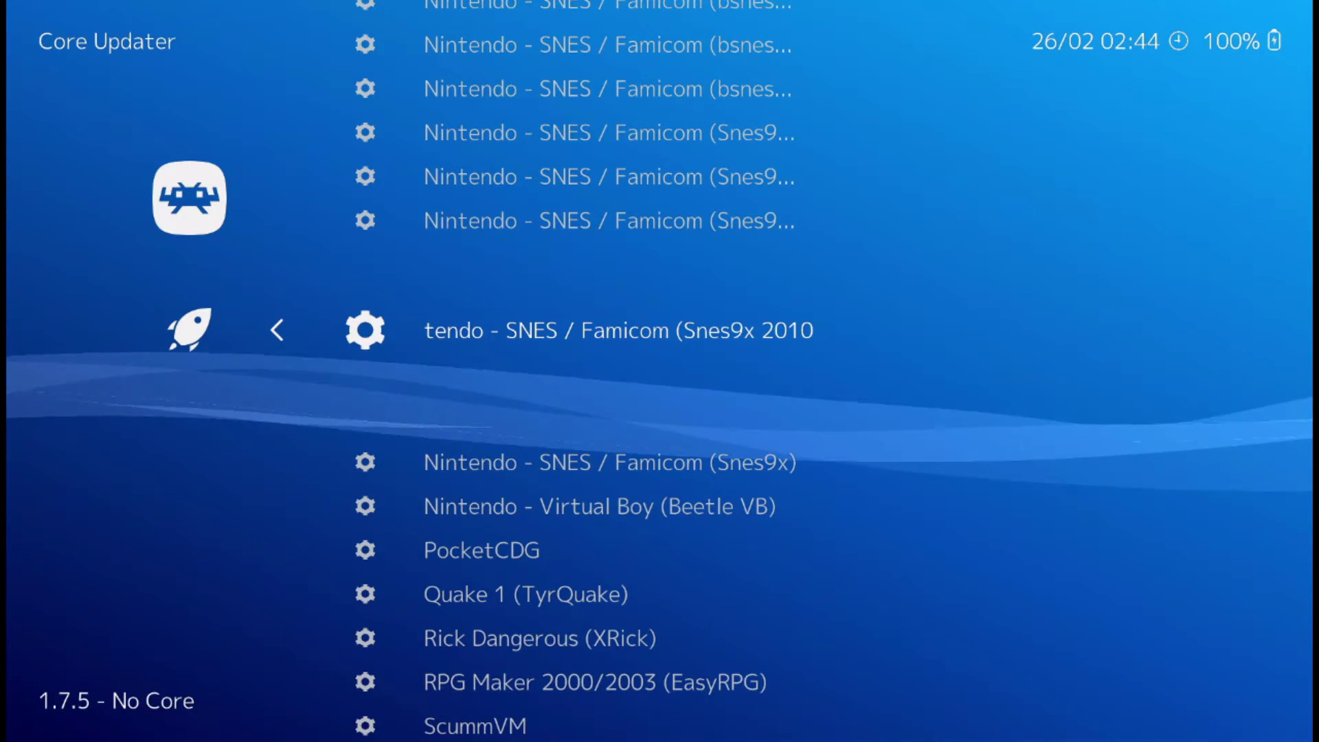
key(BackSpace)
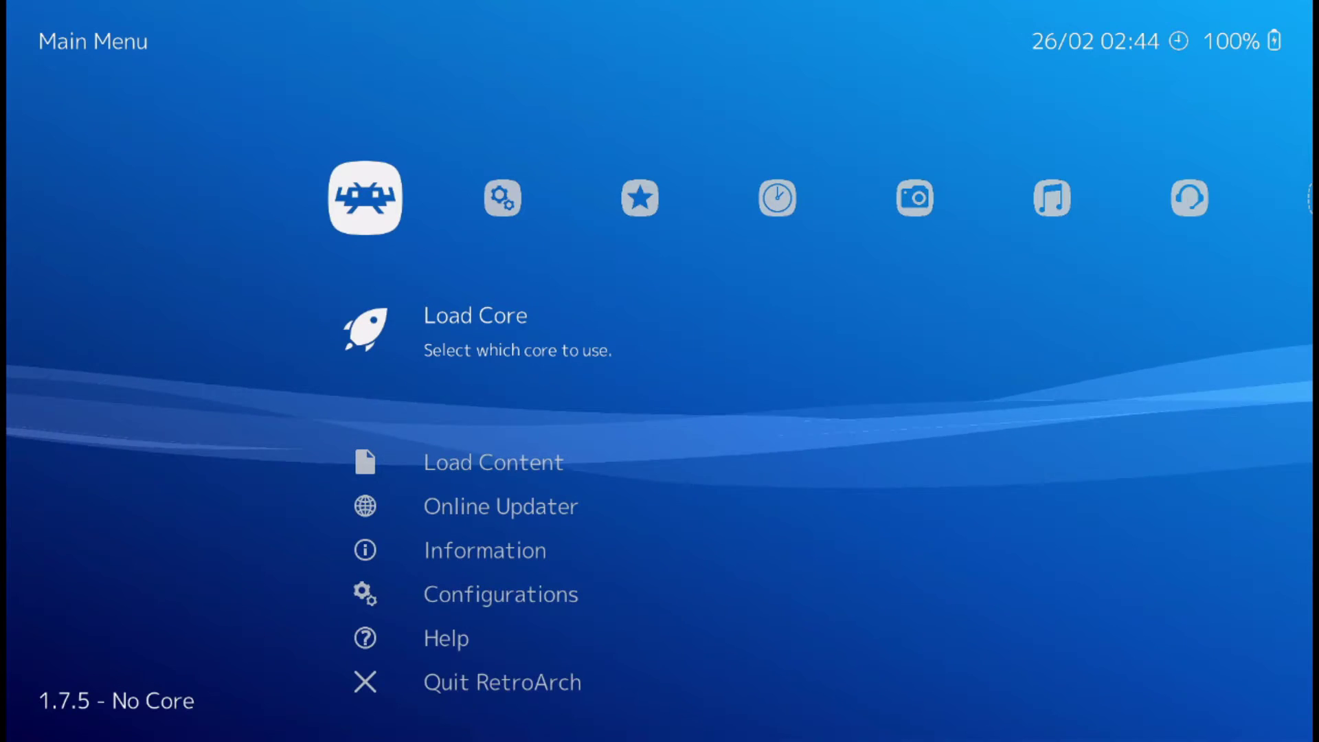
Set the aspect ratio in the video settings to 16:9 and return to the settings list
key(Right)
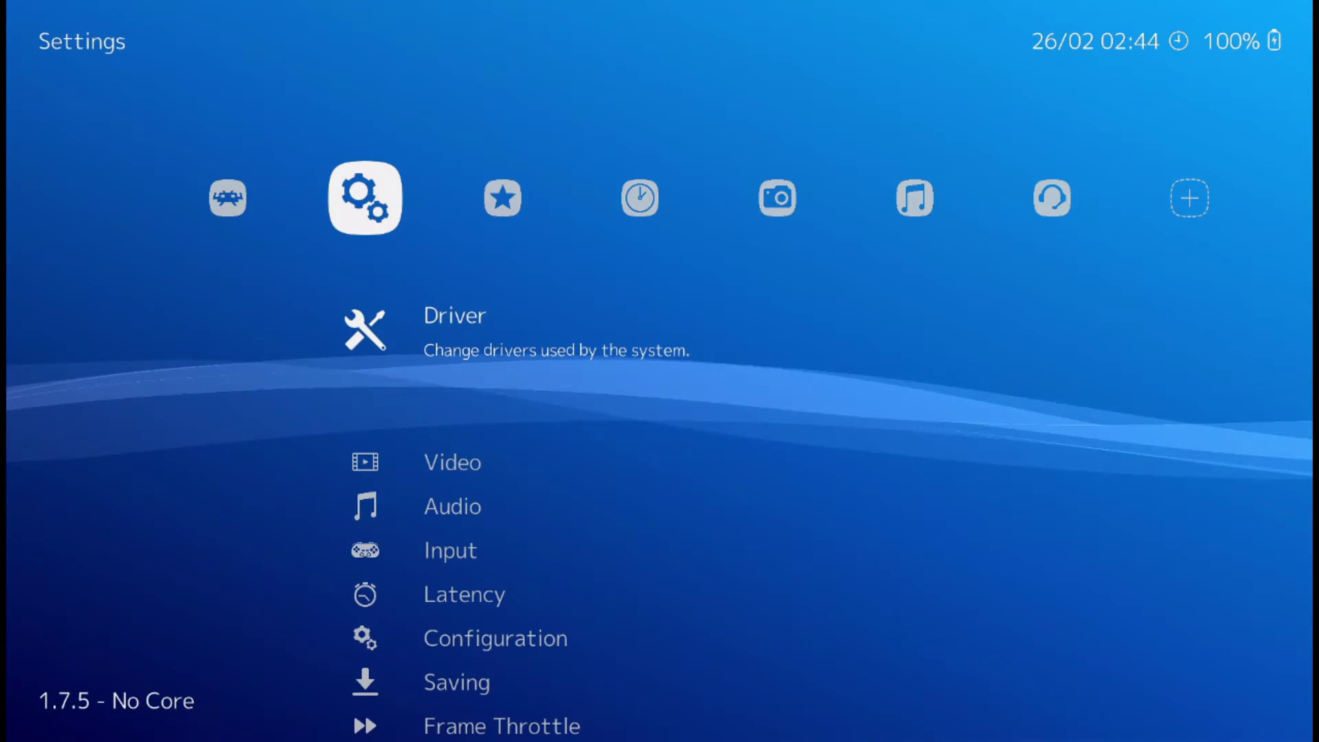
key(Down)
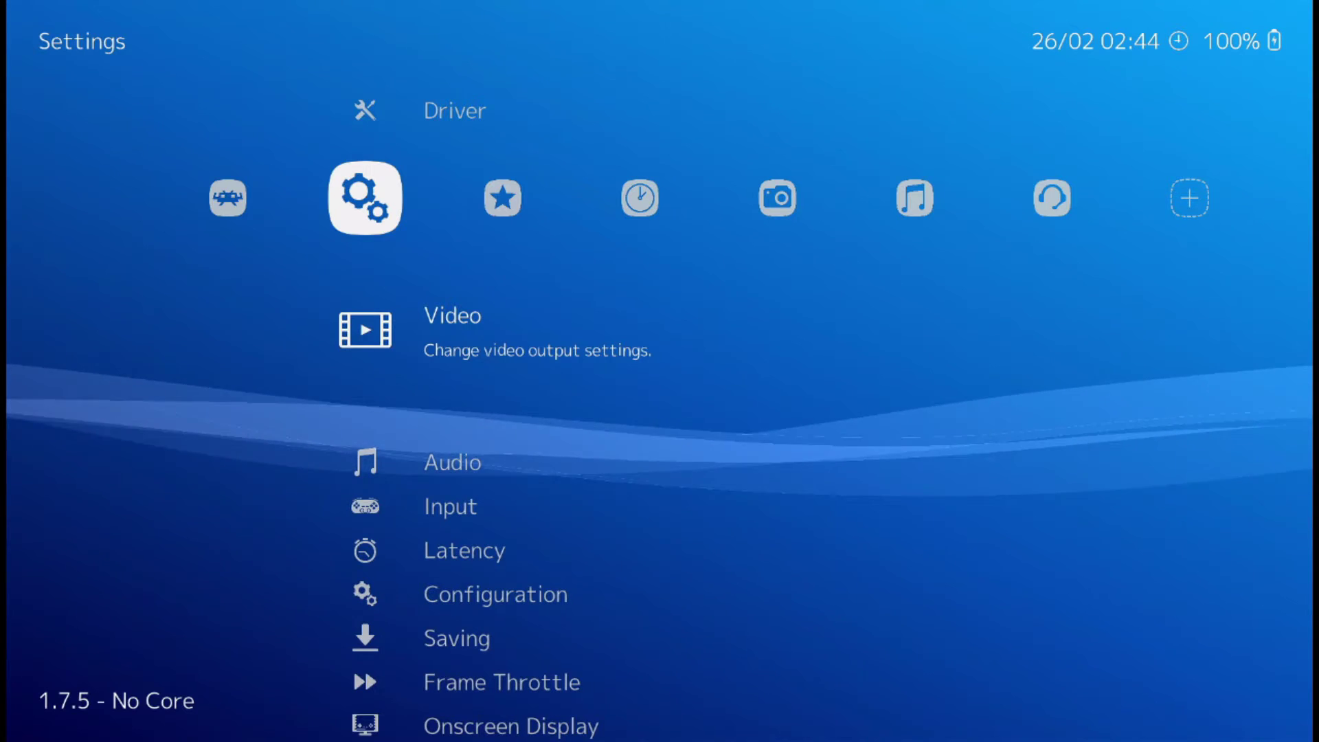
key(Return)
key(Down)
key(Down)
key(Down)
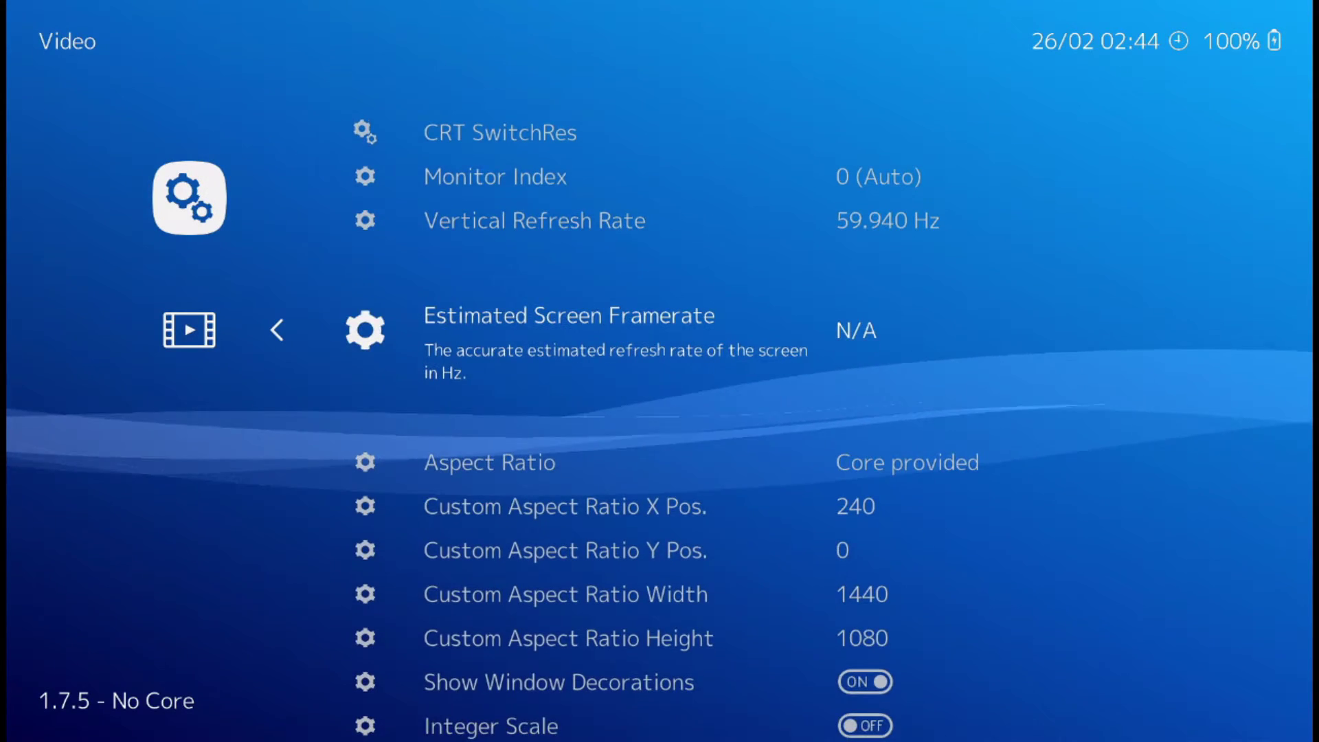
key(Down)
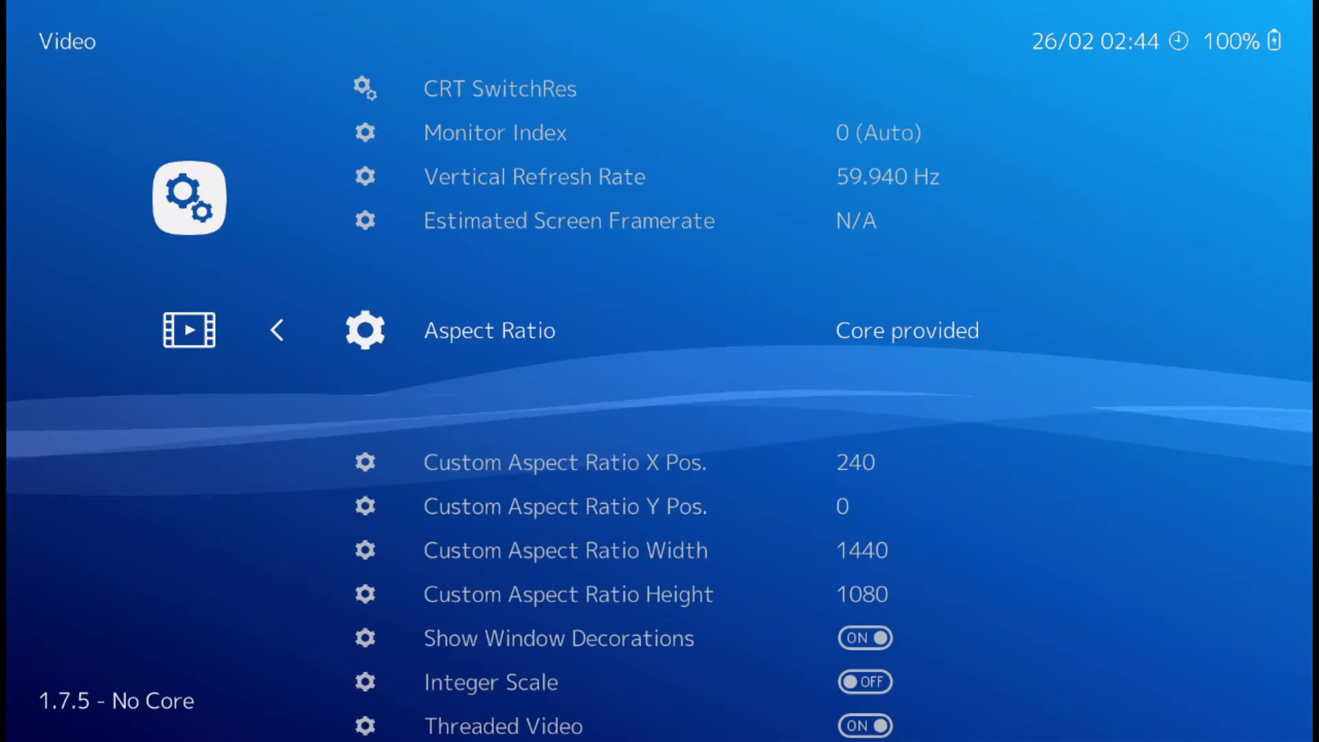
key(Return)
key(Down)
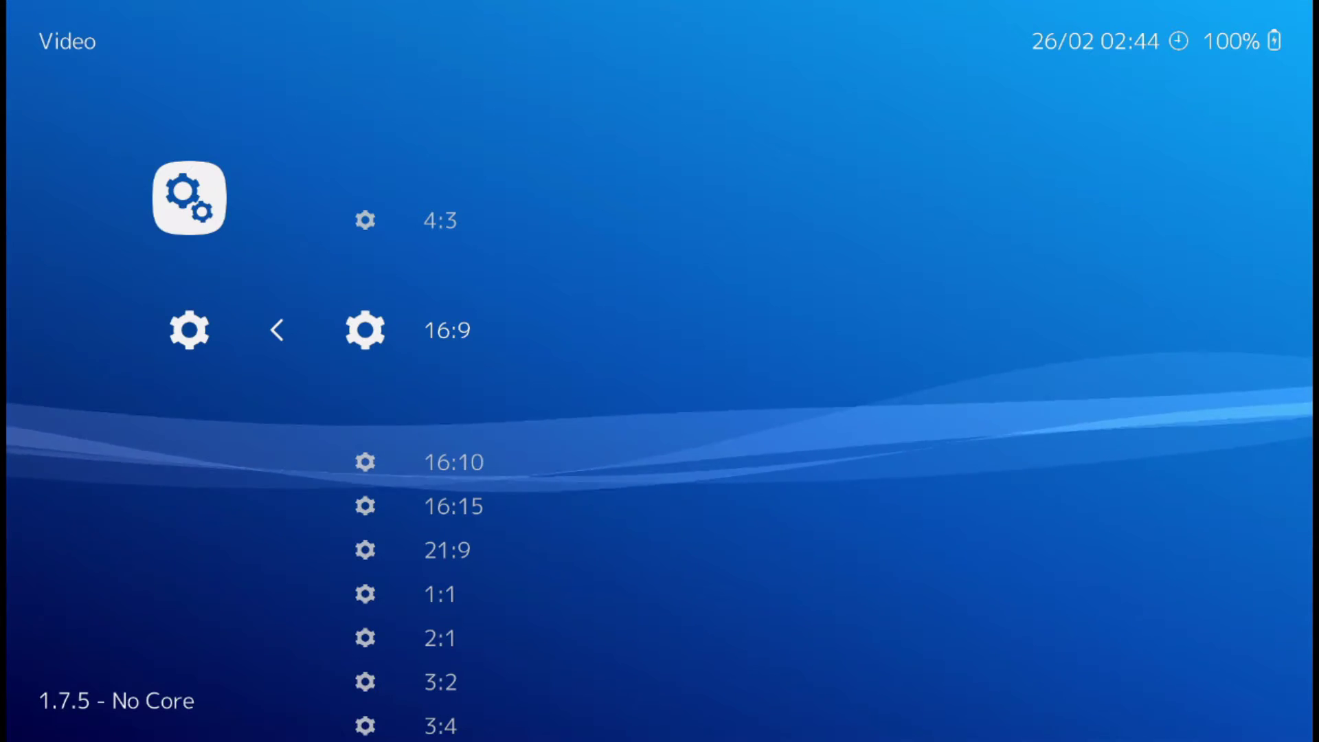
key(Return)
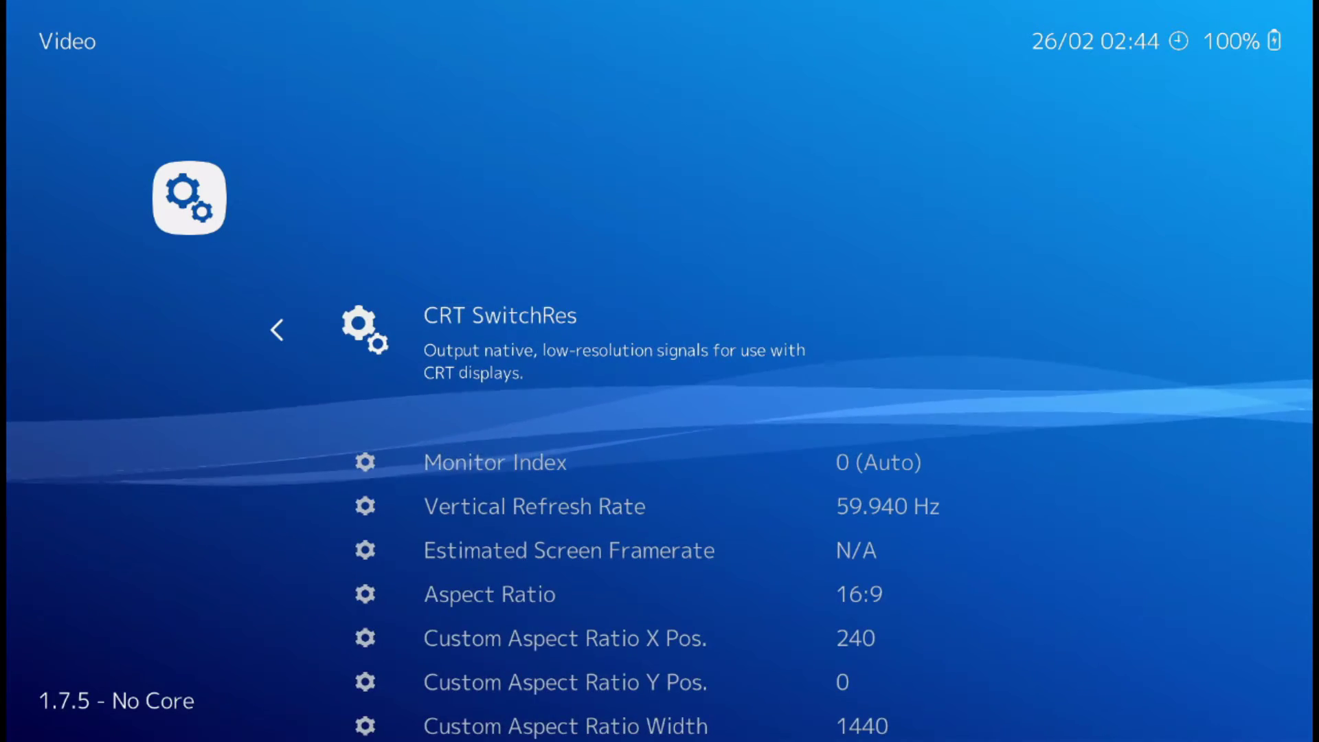
key(BackSpace)
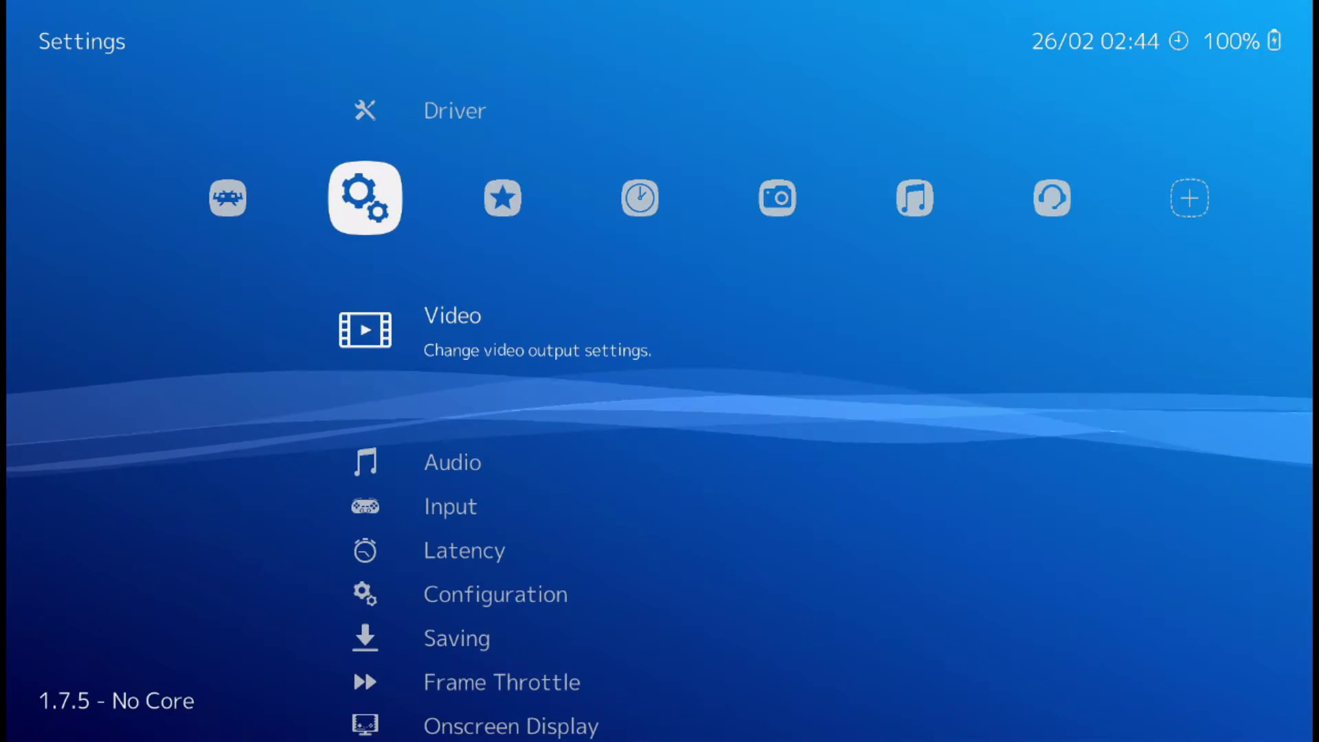
Set the Menu Toggle Gamepad Combo in the input settings to L1 + R1 + Start + Select and leave the input settings
key(Down)
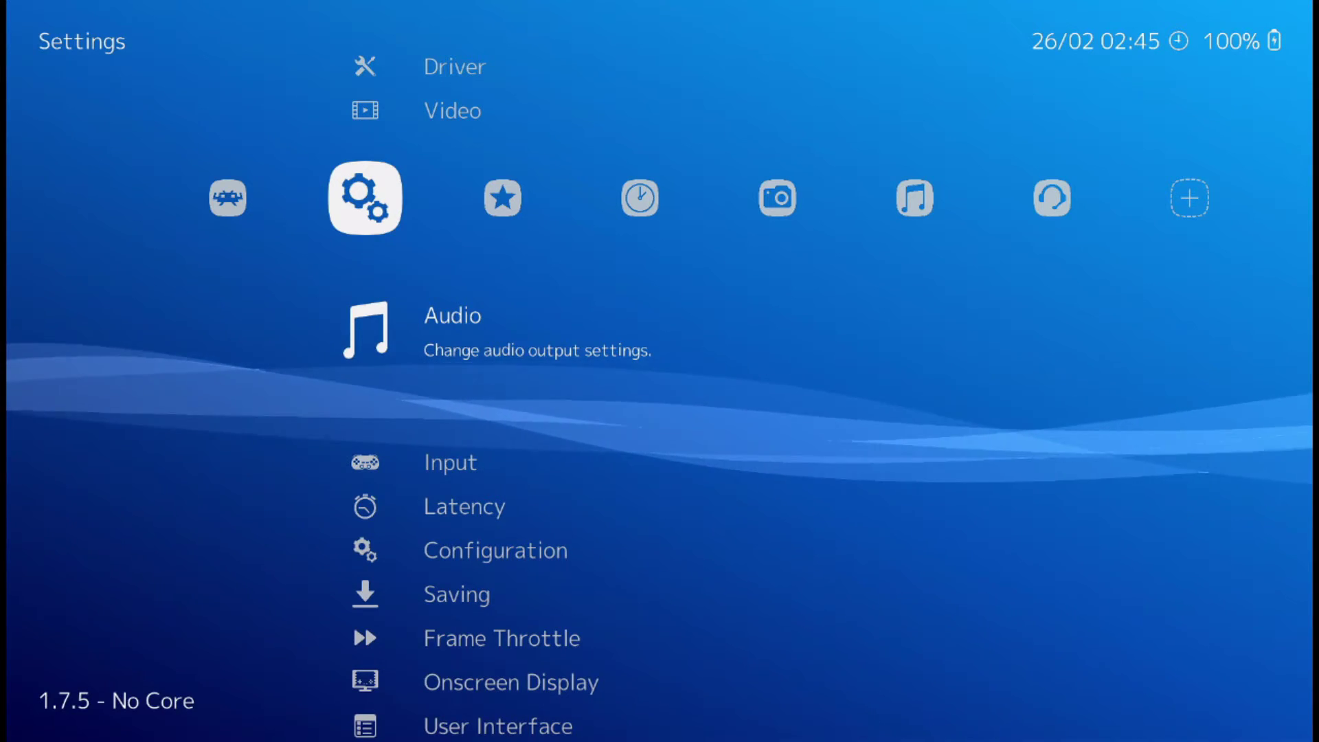
key(Down)
key(Return)
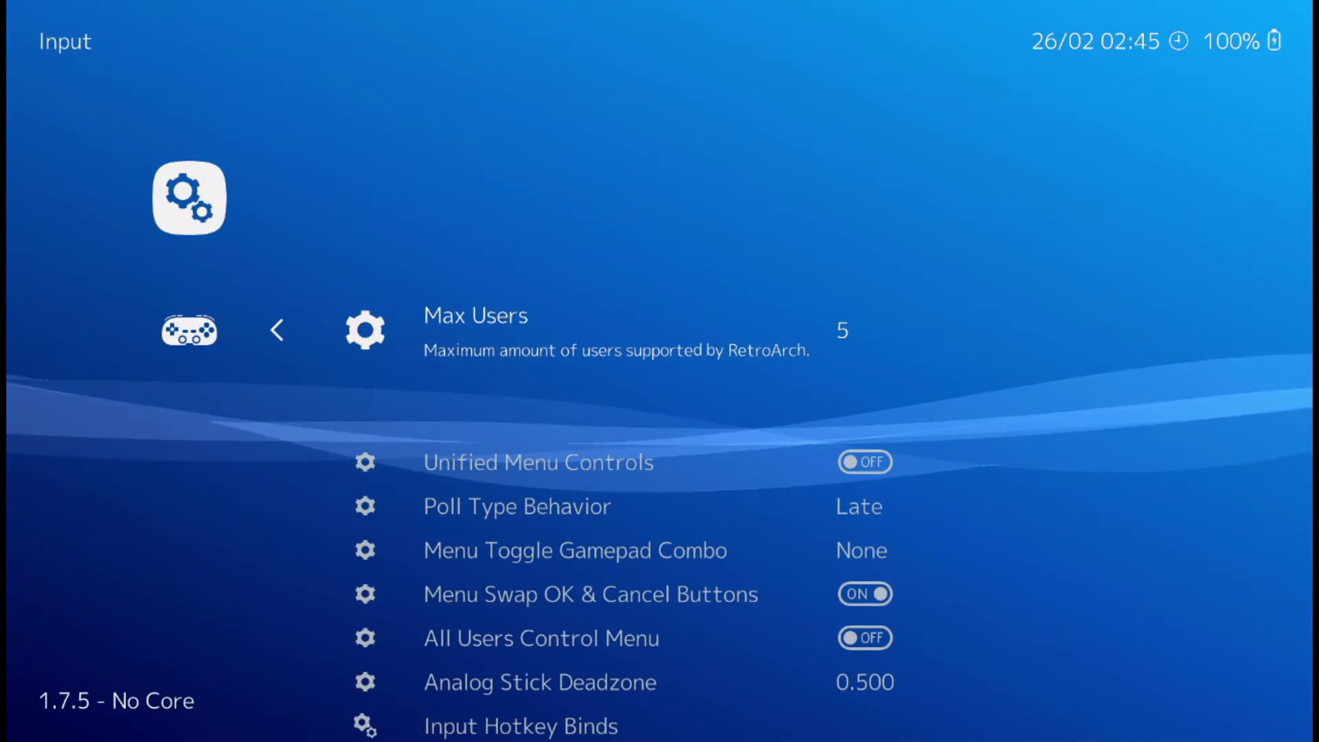
key(Down)
key(Down)
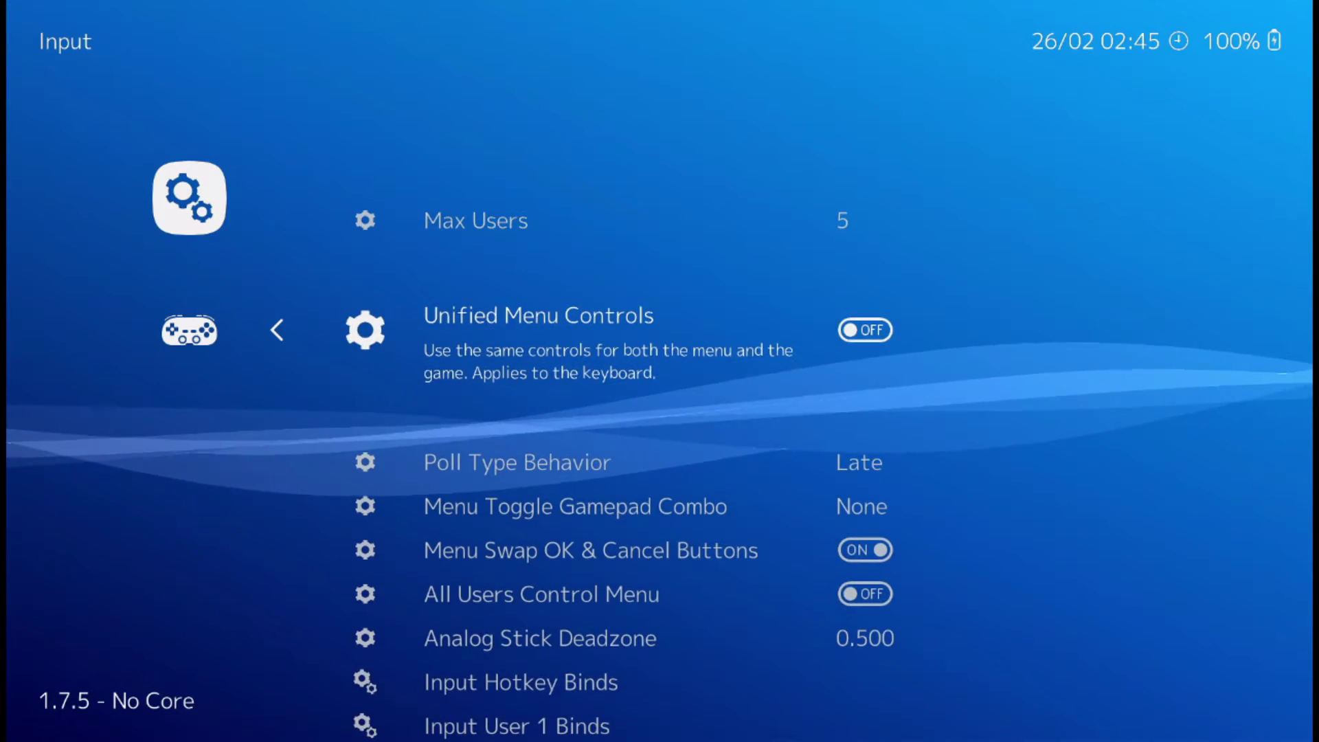
key(Down)
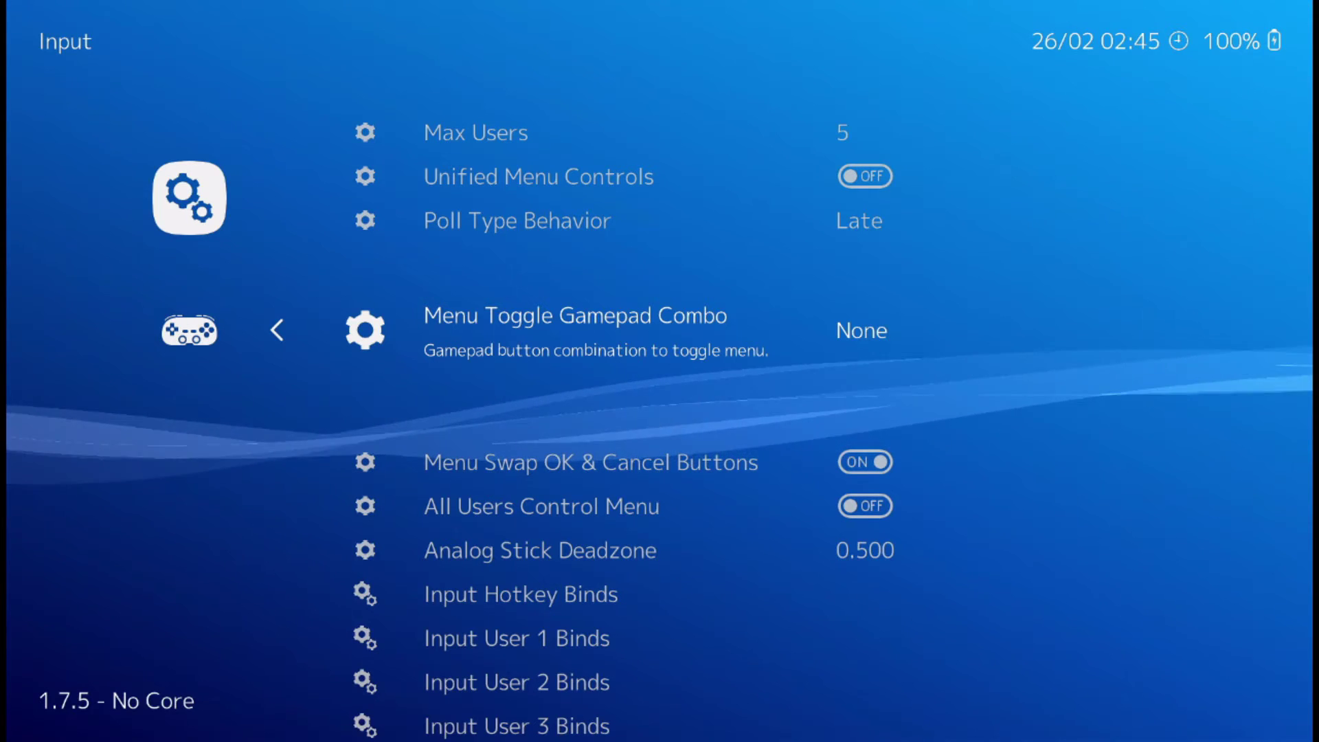
key(Return)
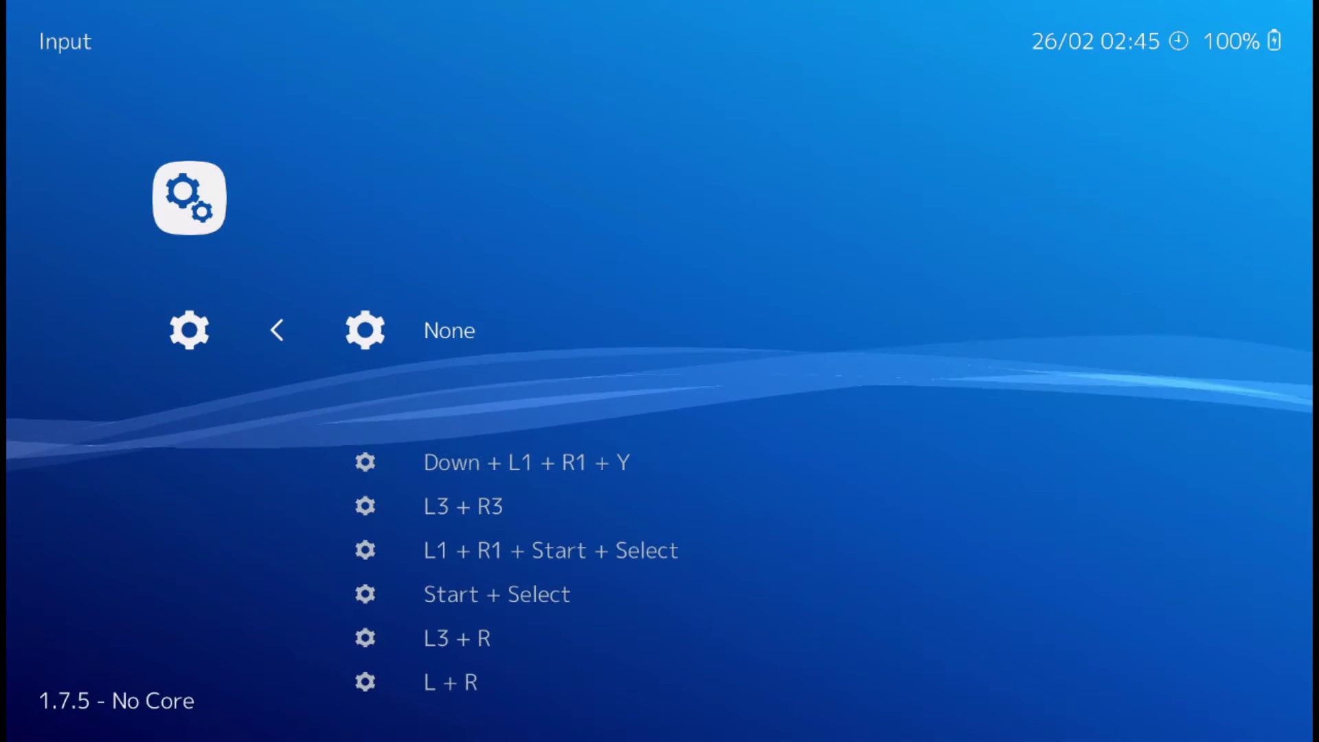
key(Down)
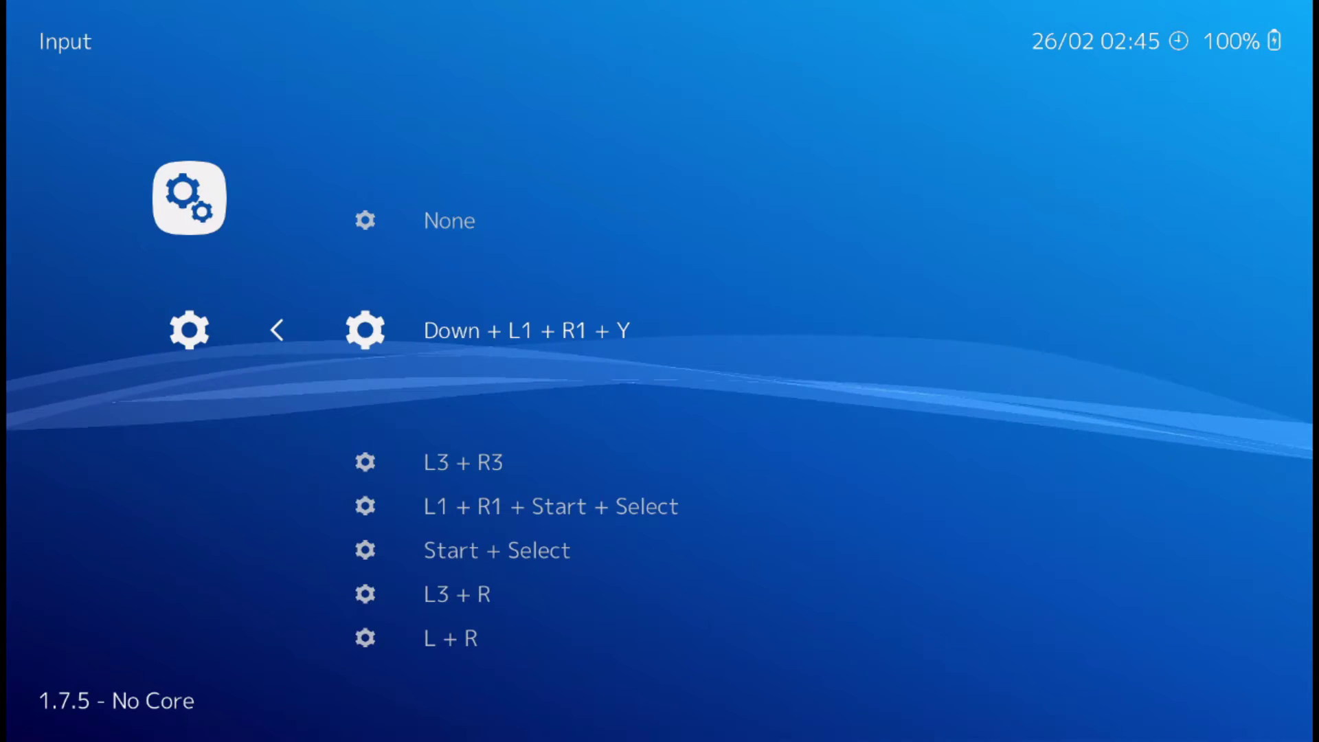
key(Down)
key(Down)
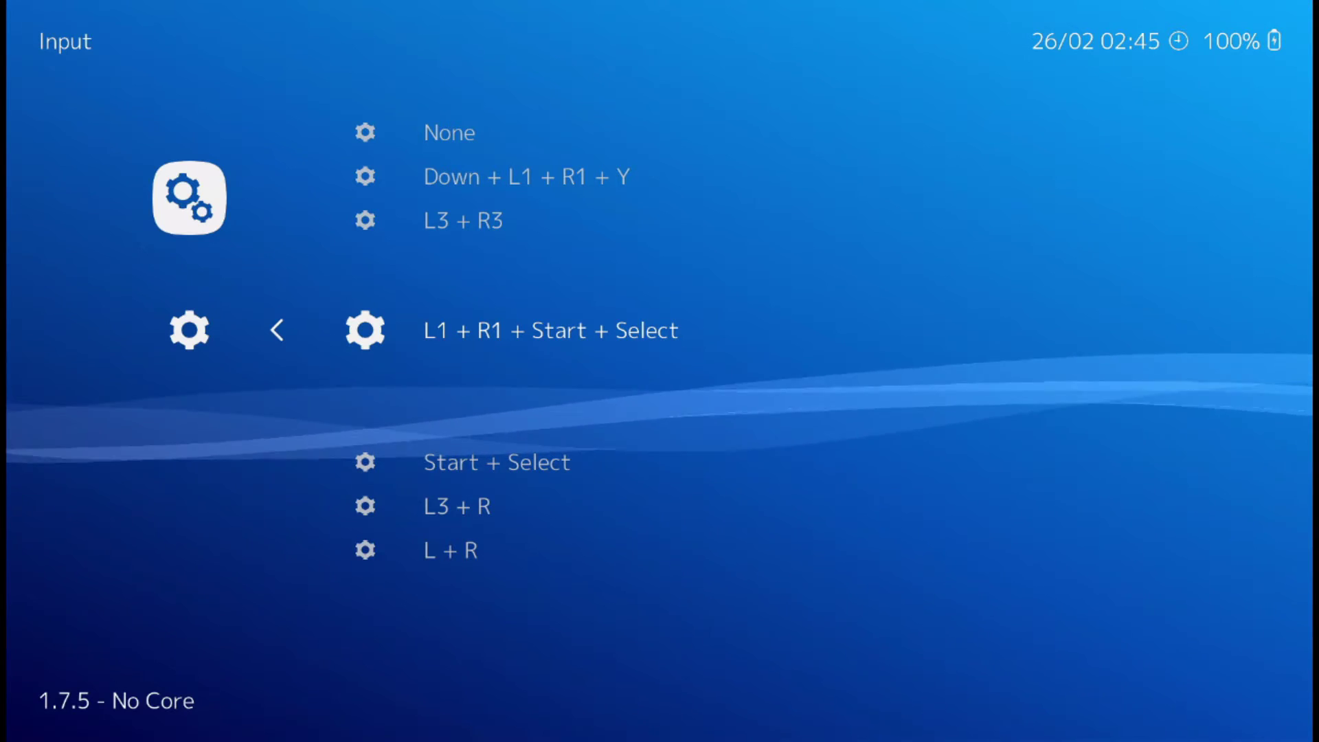
key(Return)
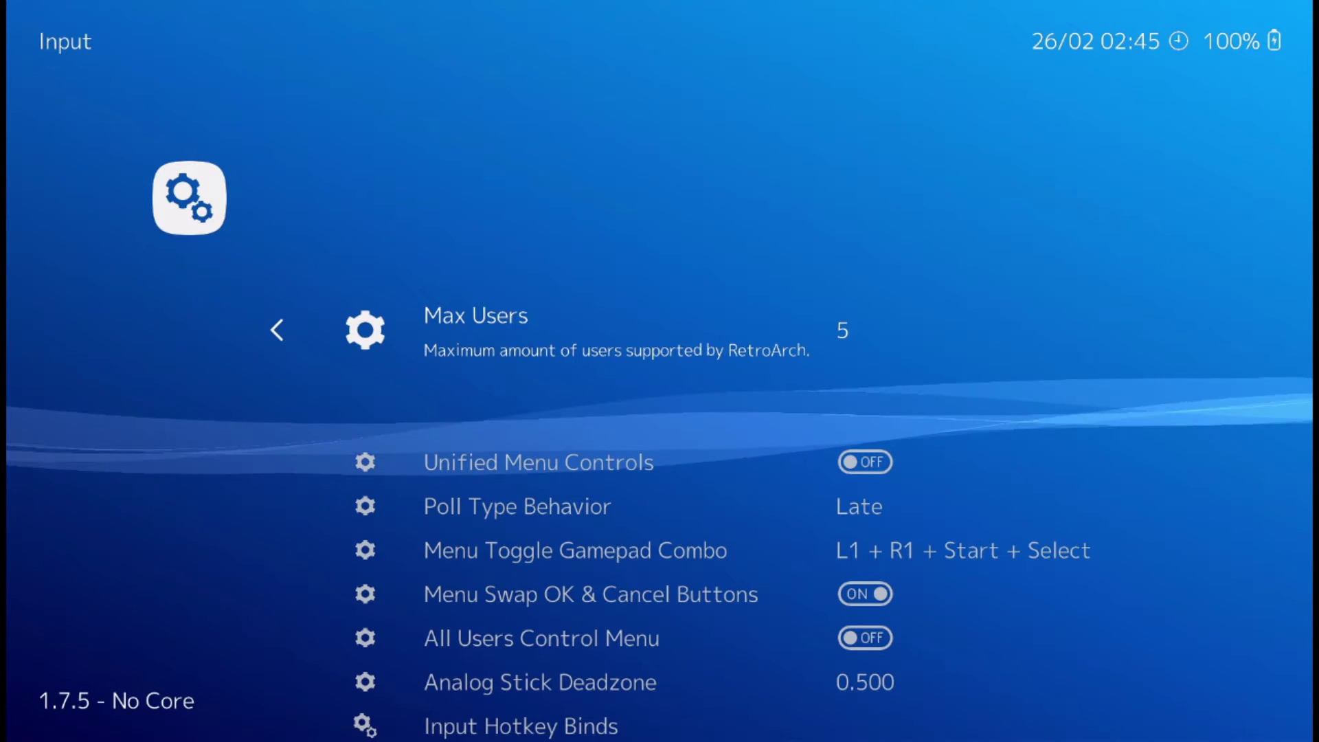
key(BackSpace)
Leave the input settings and start a directory scan from Import content
key(Right)
key(Right)
key(Right)
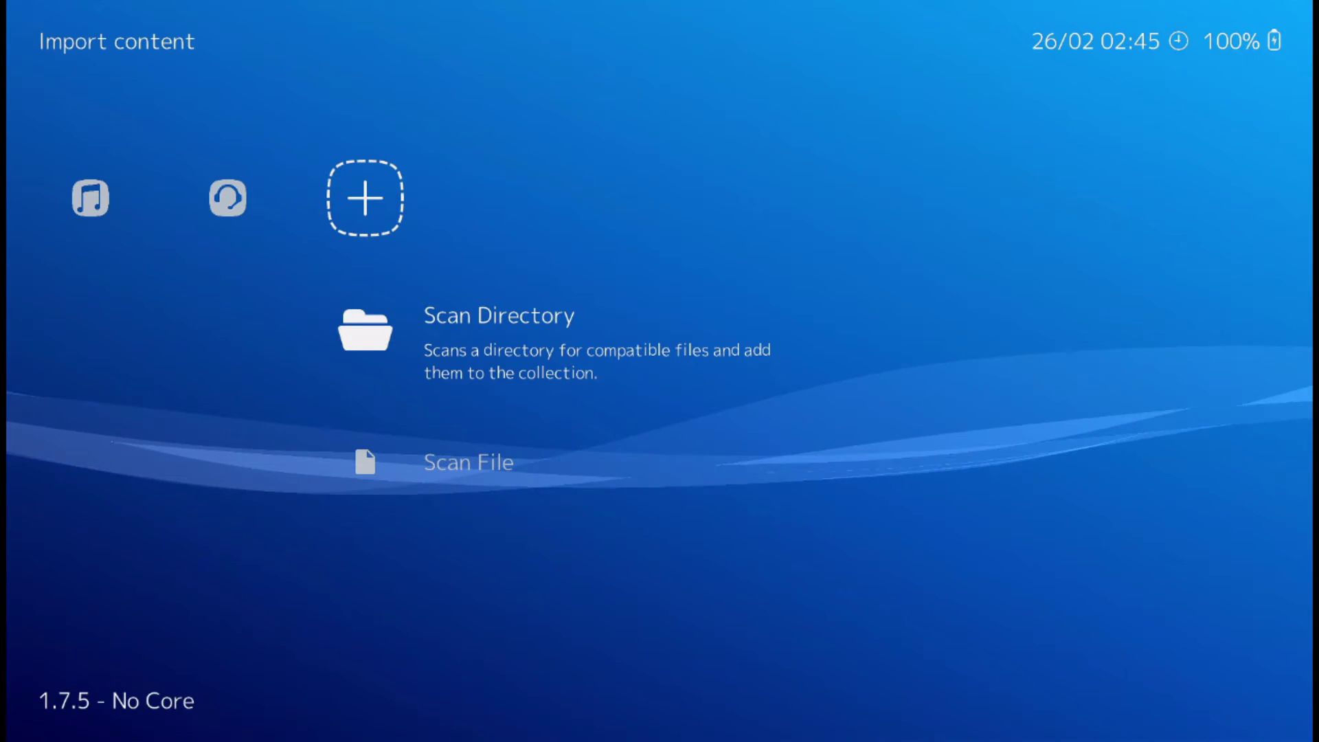
key(Down)
key(Up)
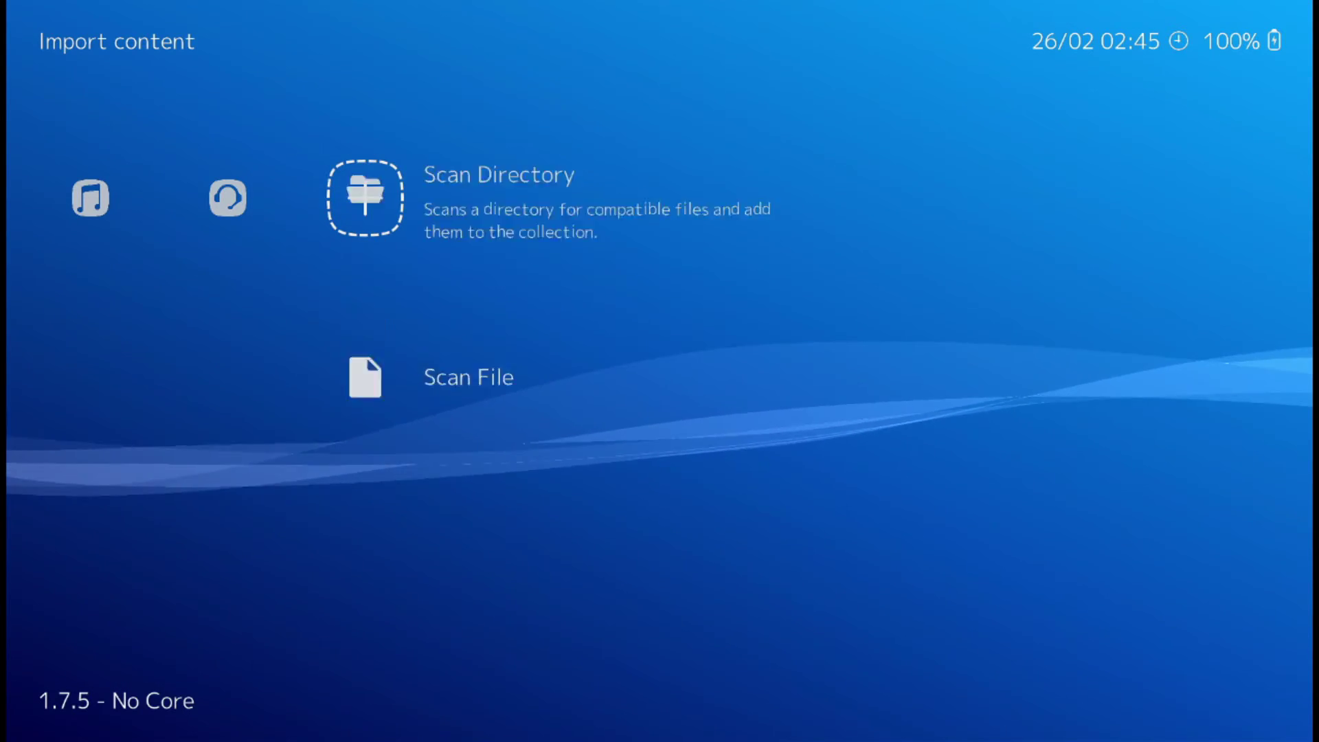
key(Return)
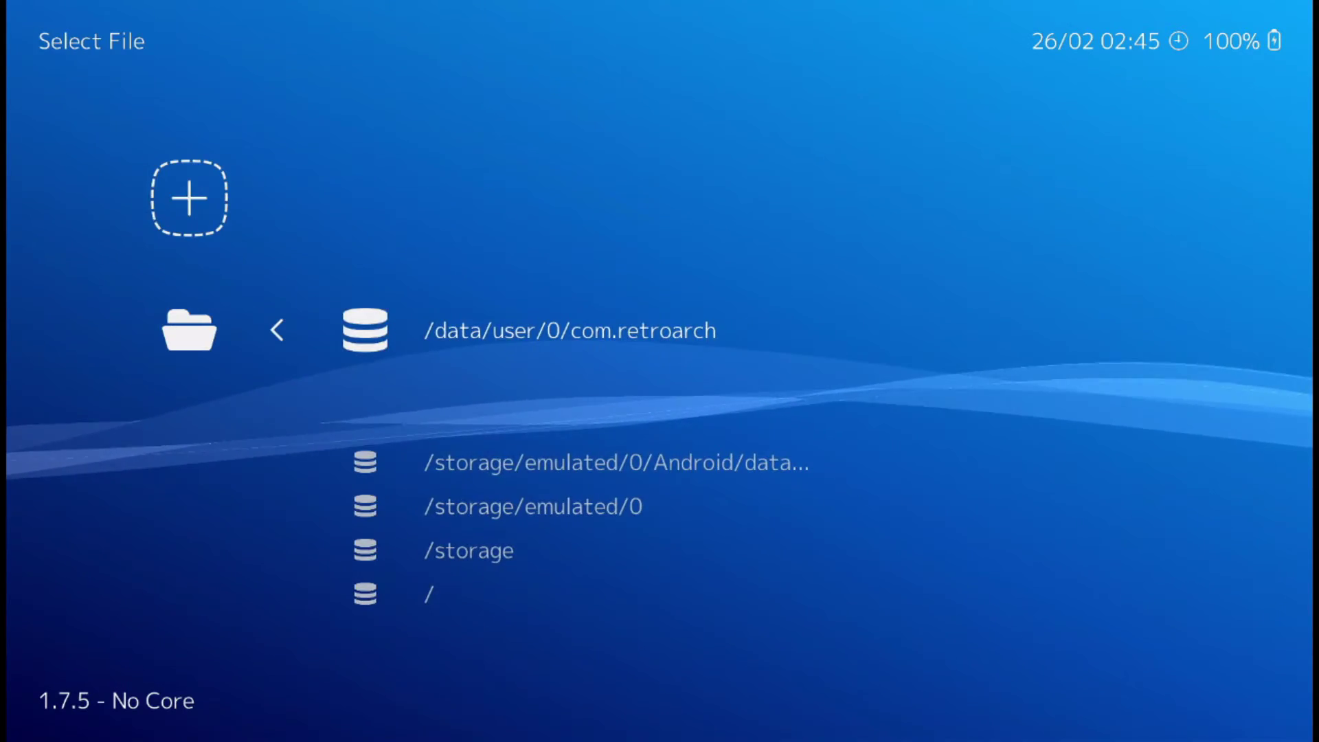
Browse to the console roms folder on the USB drive 82C04668C0466311 under /storage
key(Down)
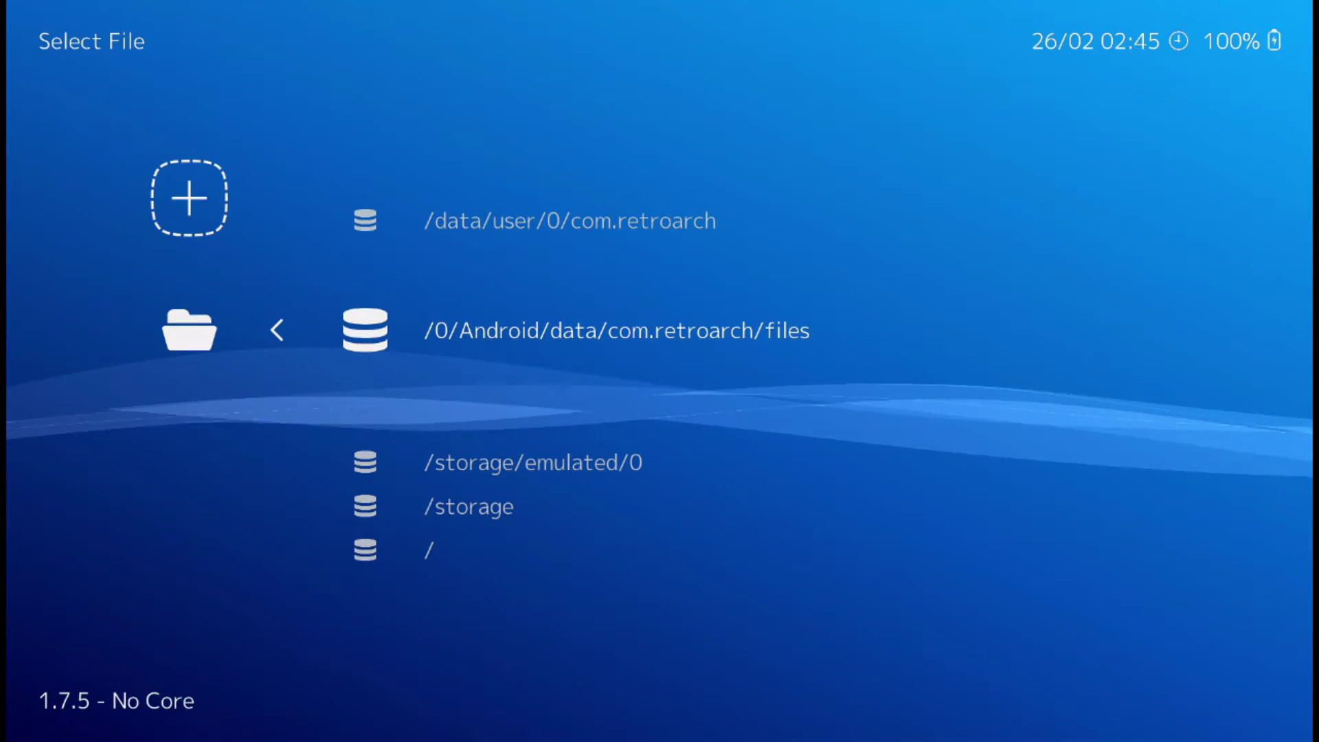
key(Down)
key(Down)
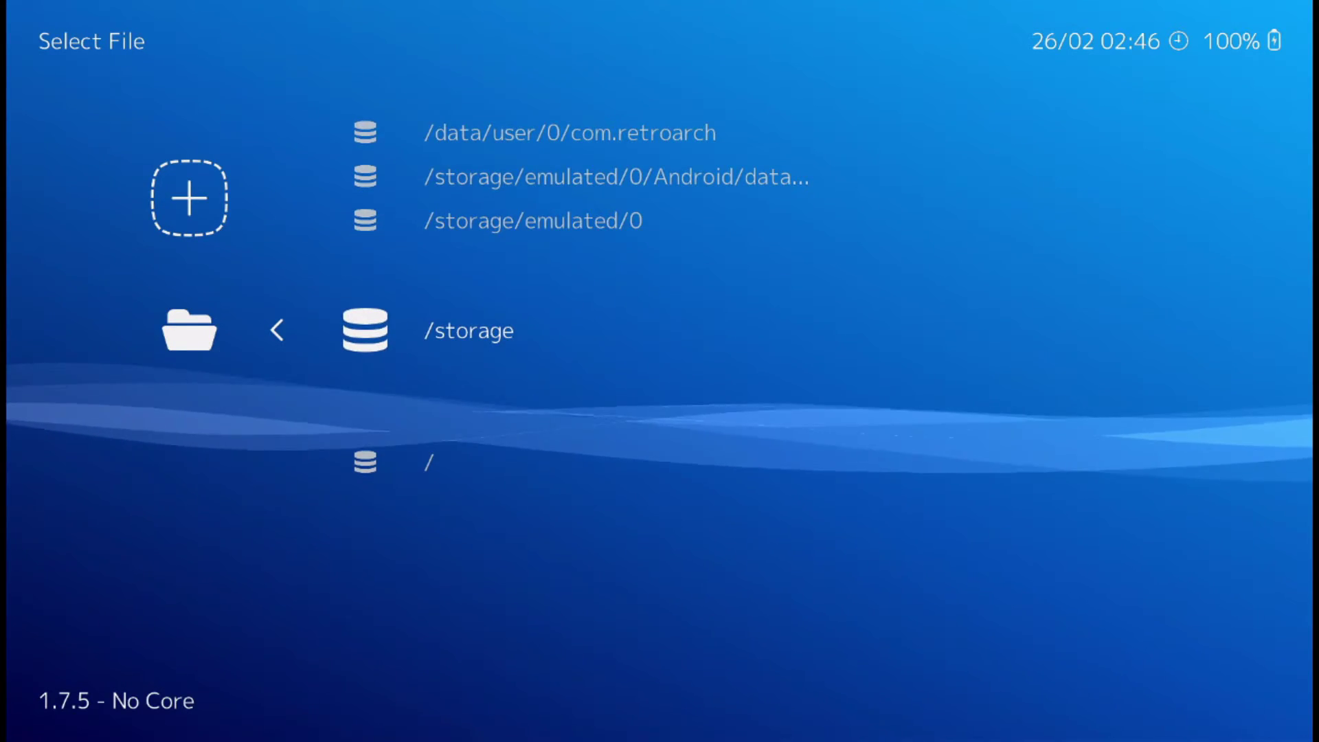
key(Return)
key(Down)
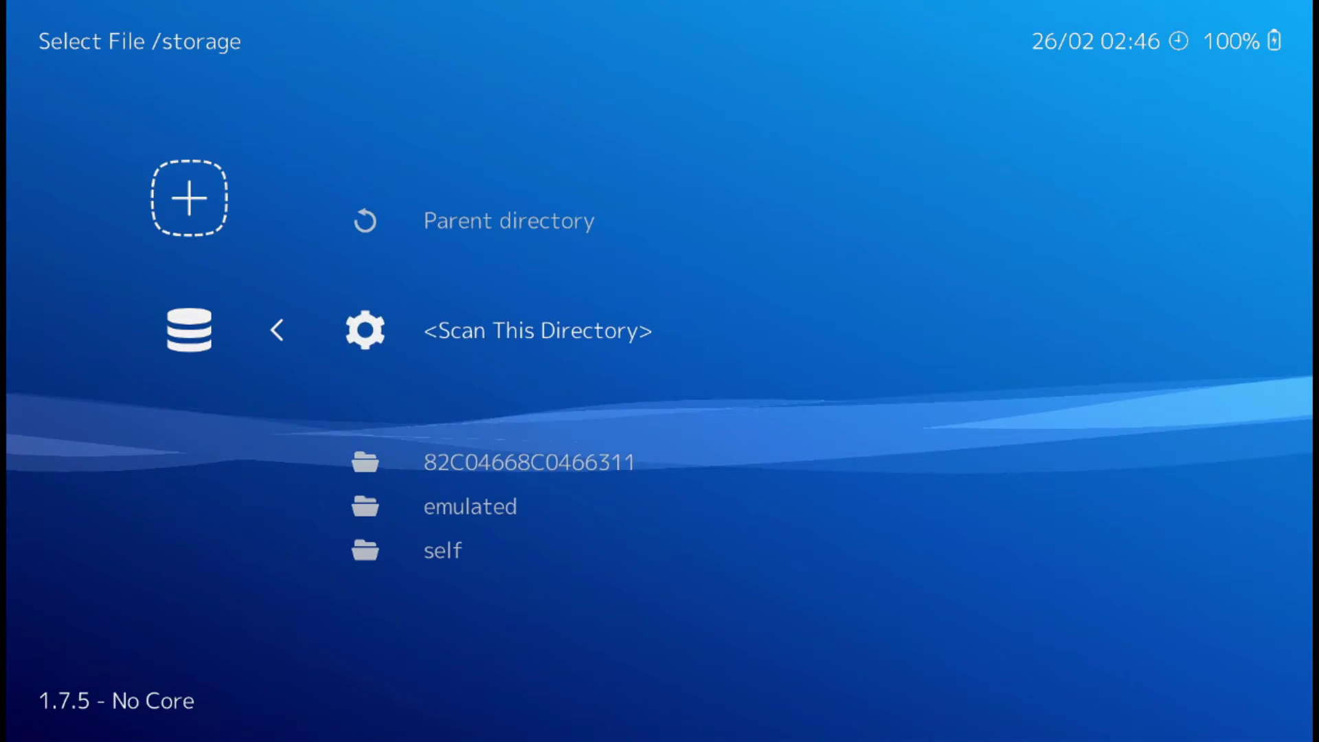
key(Down)
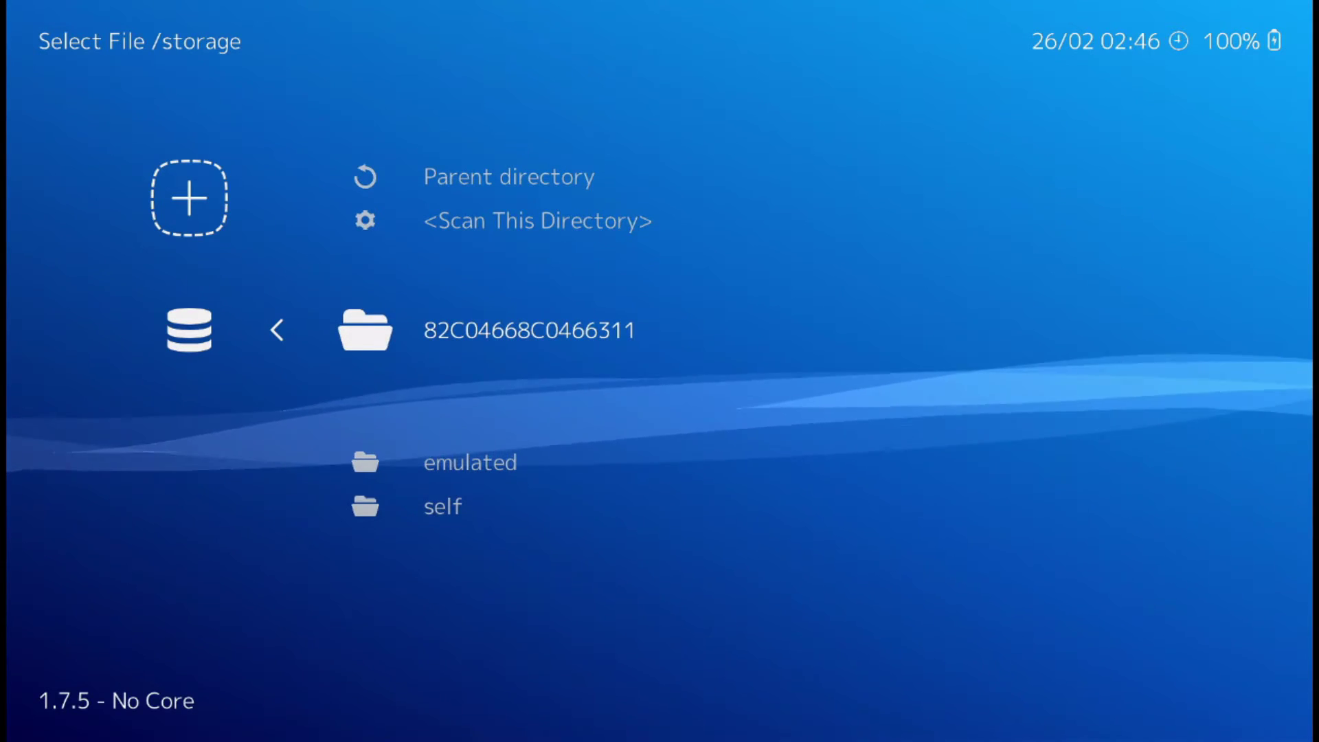
key(Return)
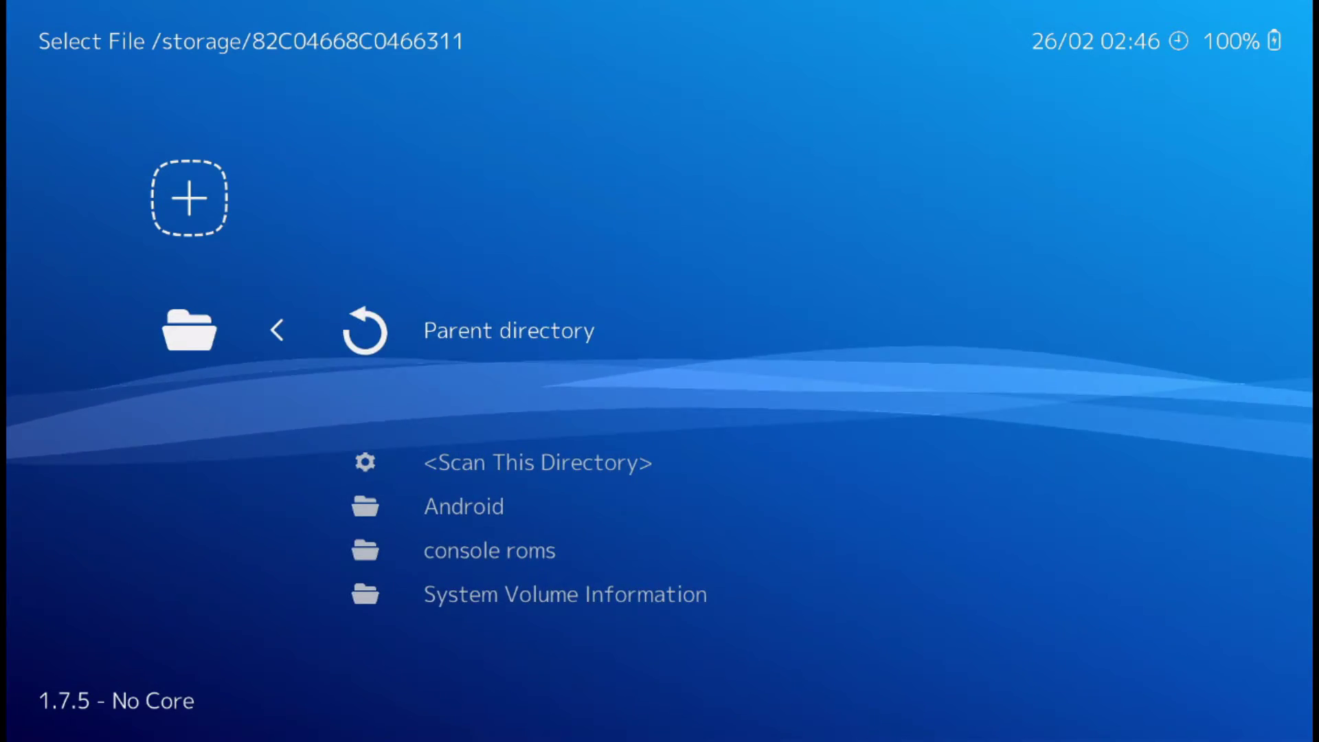
key(Down)
key(Down)
key(Down)
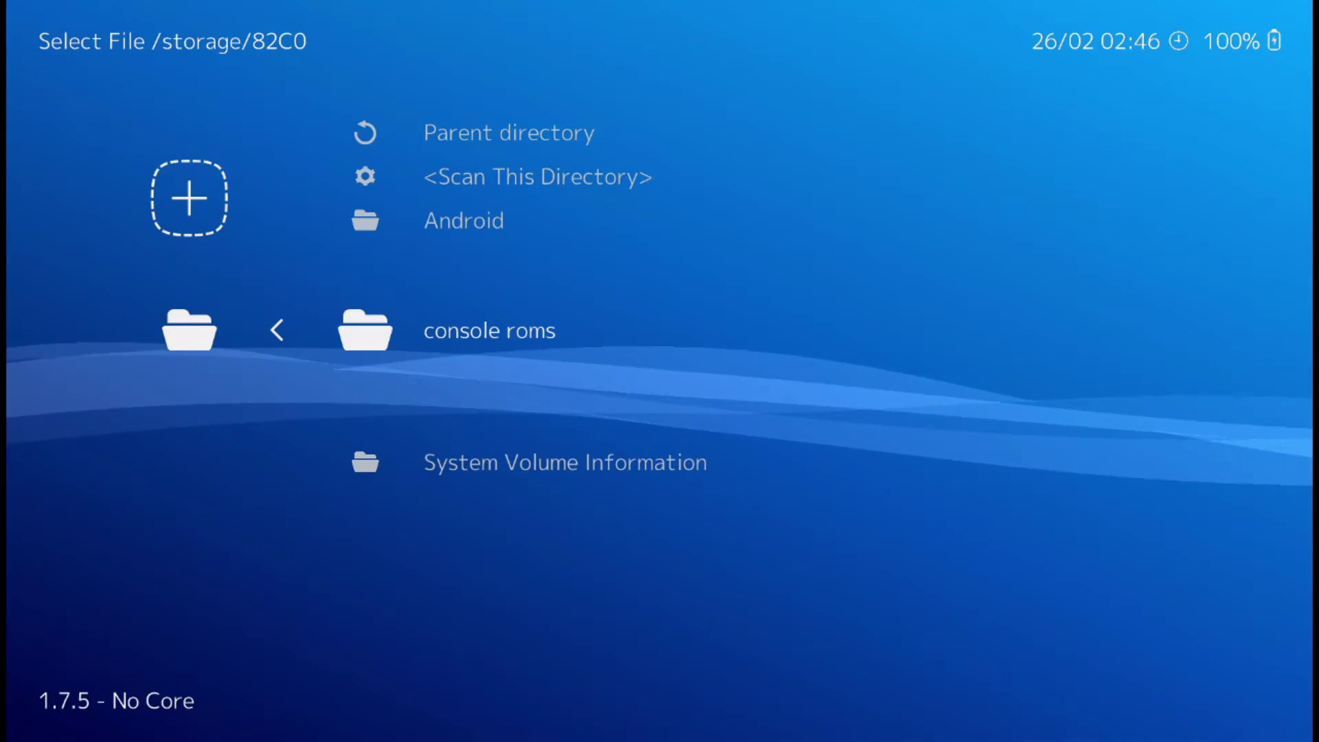
key(Return)
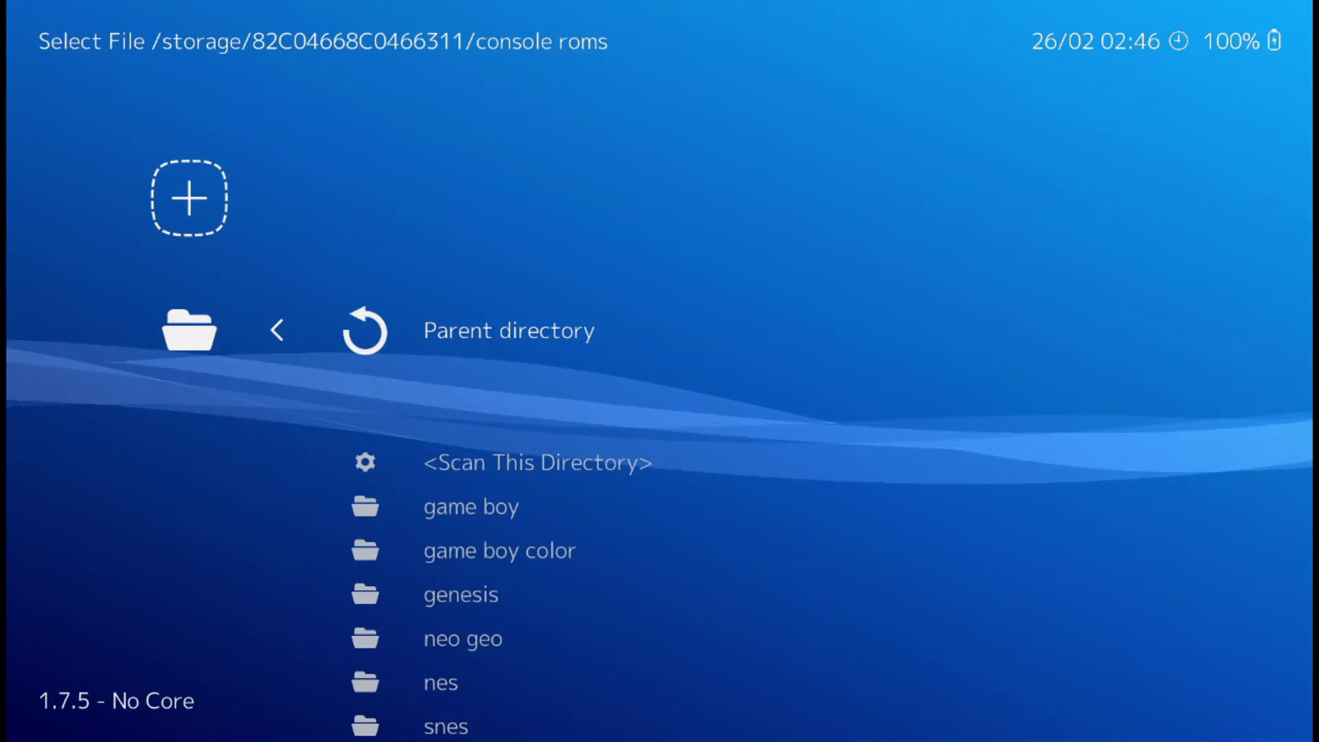
Scan the nes folder inside console roms to add its games to the collection
key(Down)
key(Down)
key(Down)
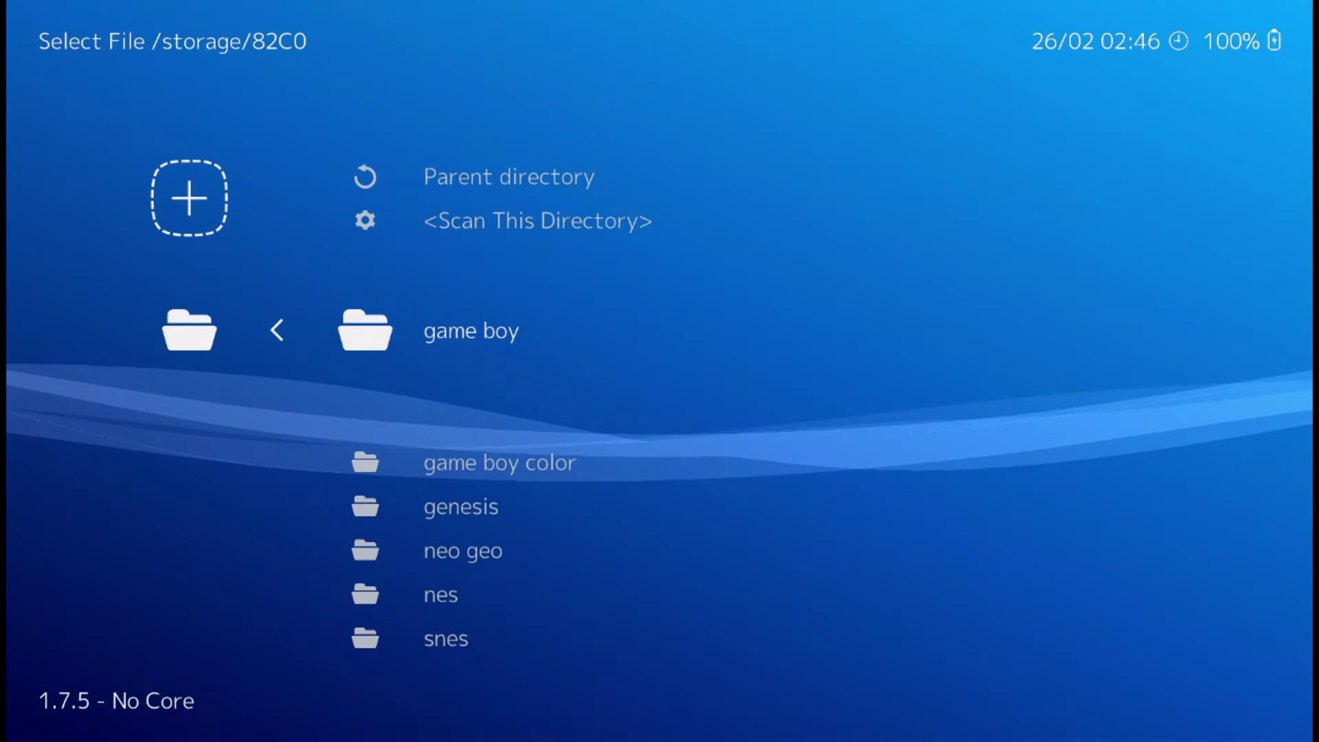
key(Down)
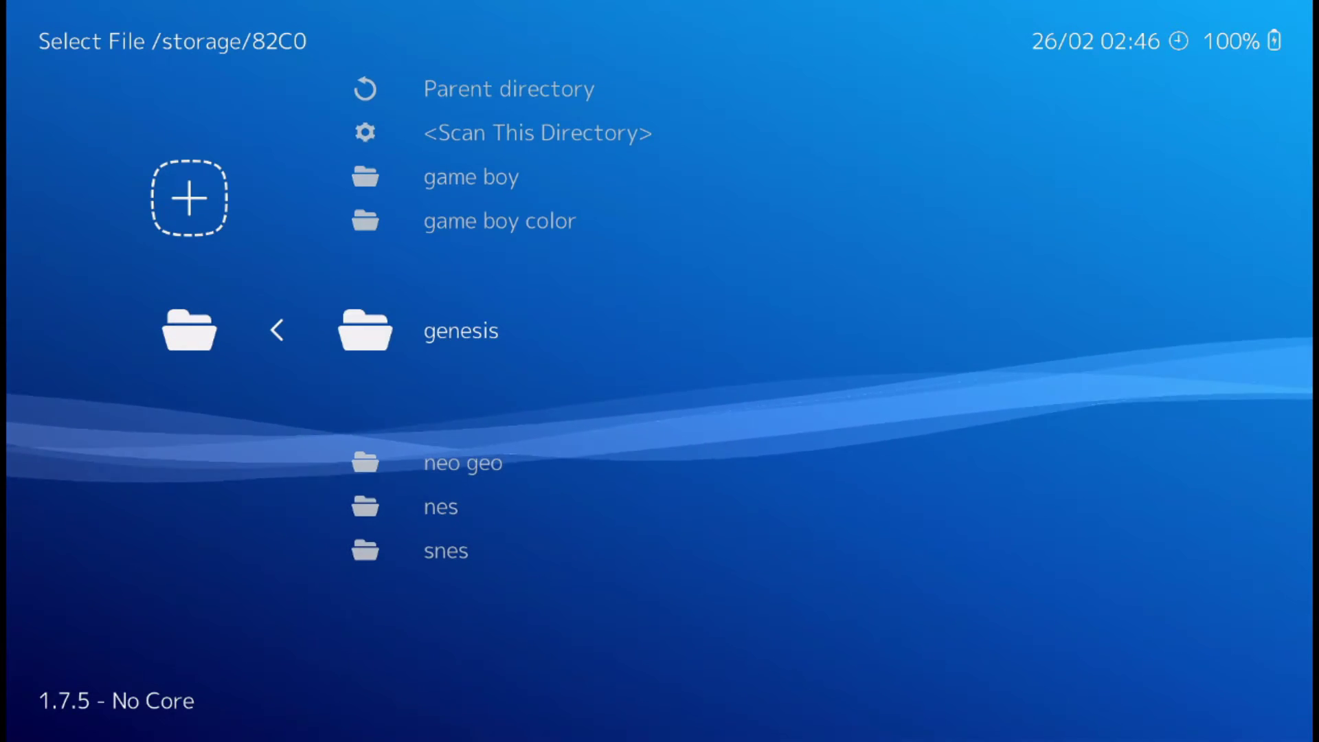
key(Down)
key(Down)
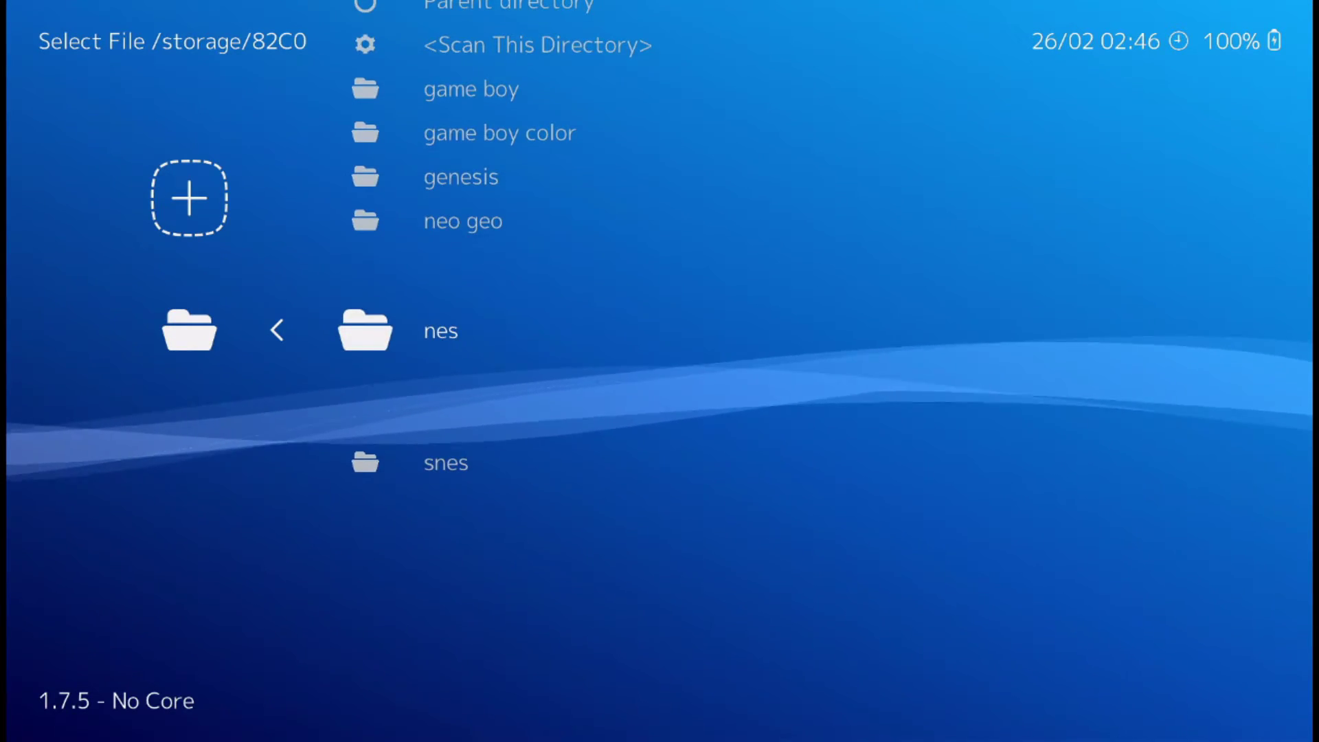
key(Return)
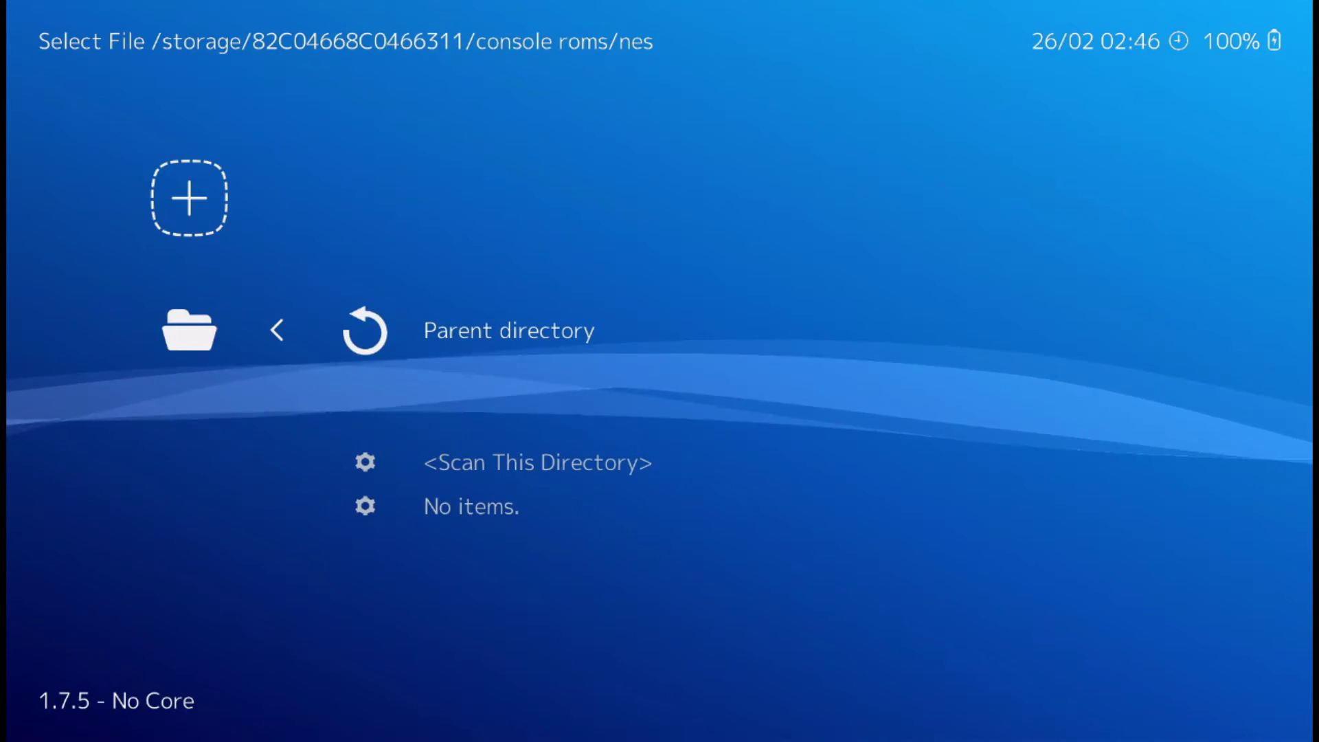
key(Down)
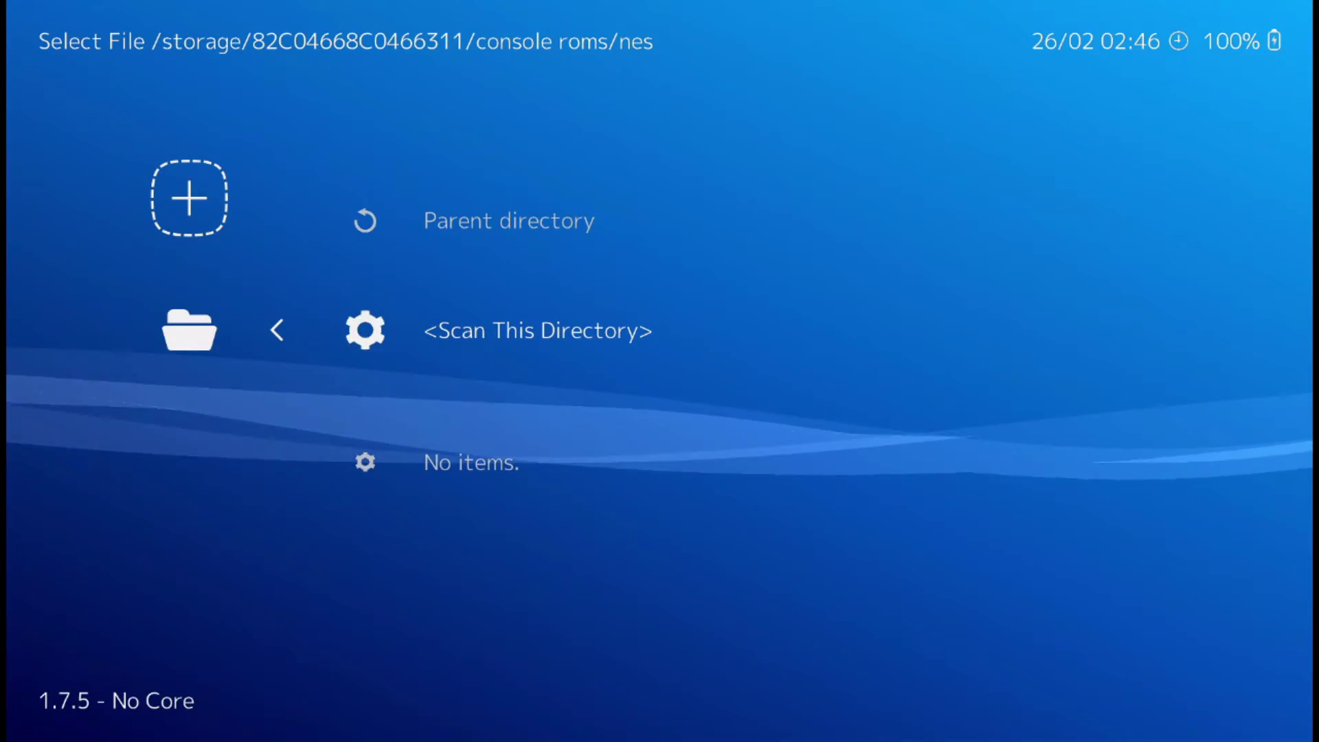
key(Return)
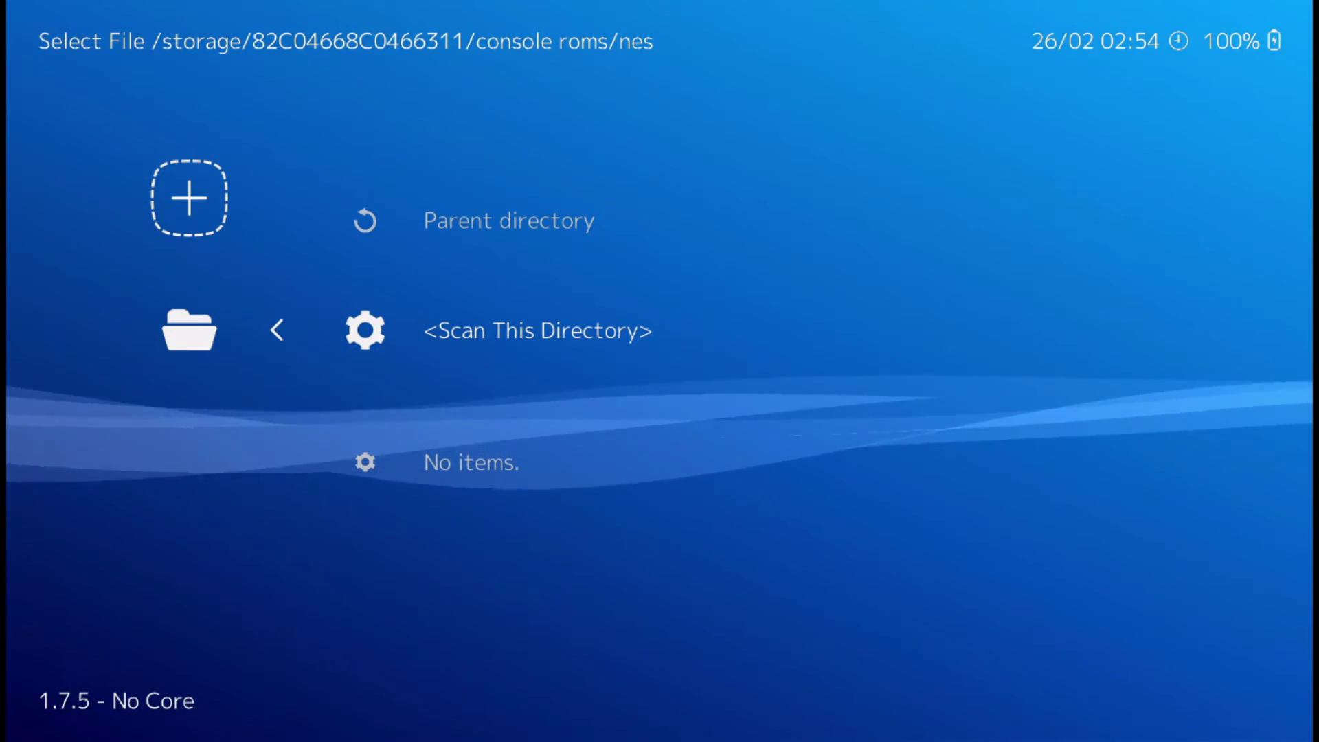
Scan the snes folder inside console roms as well and return to Import content
key(BackSpace)
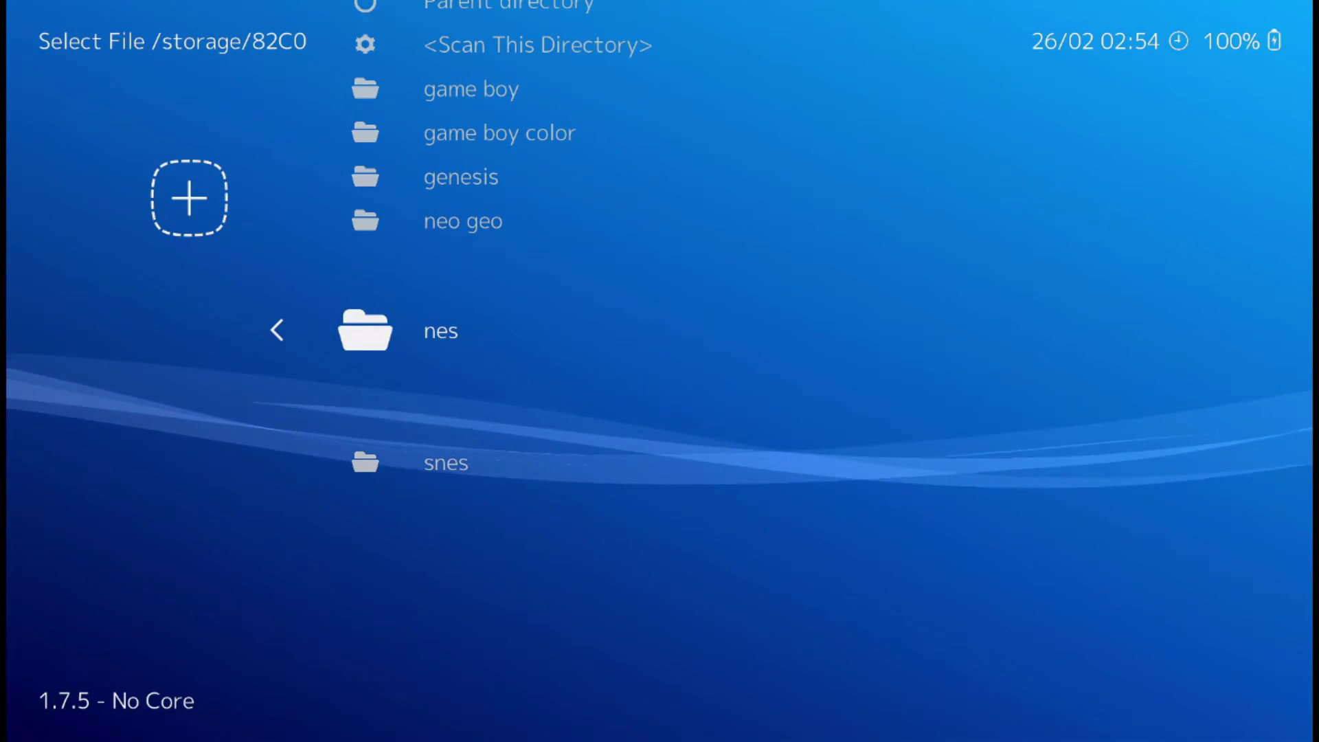
key(Down)
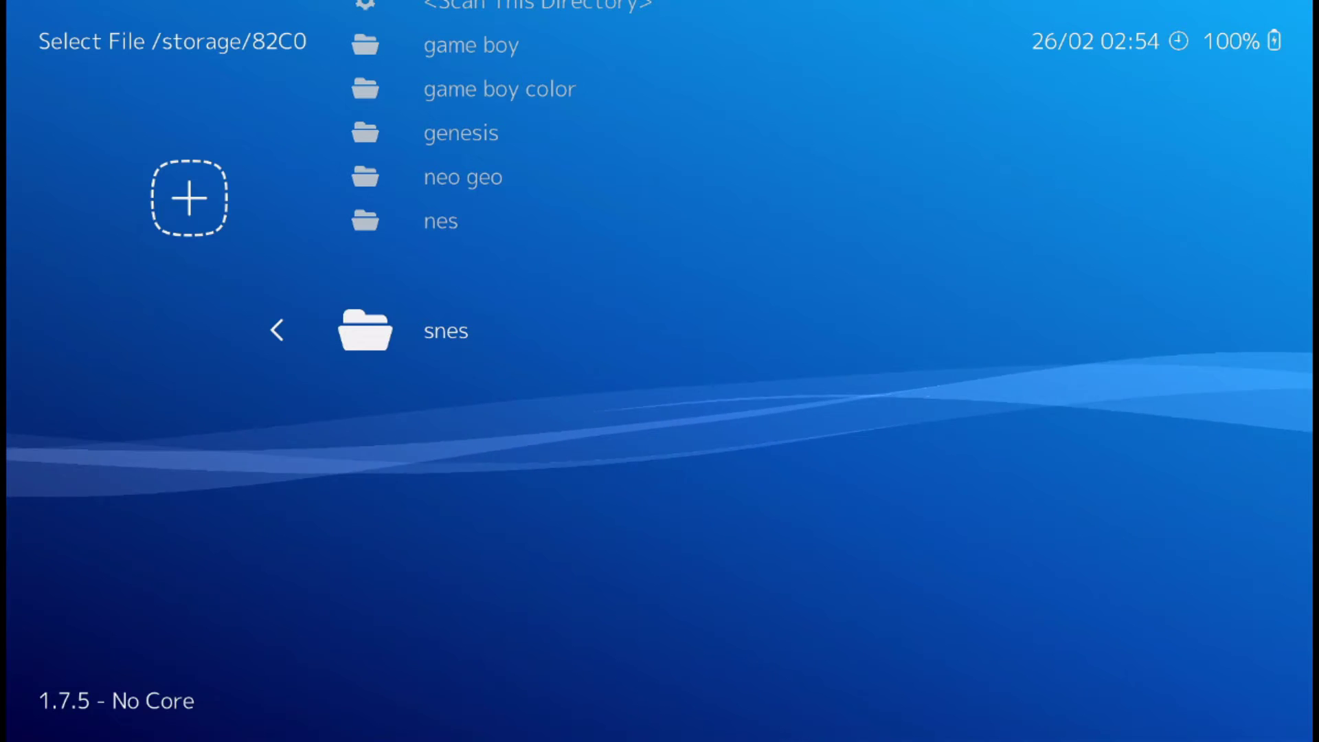
key(Return)
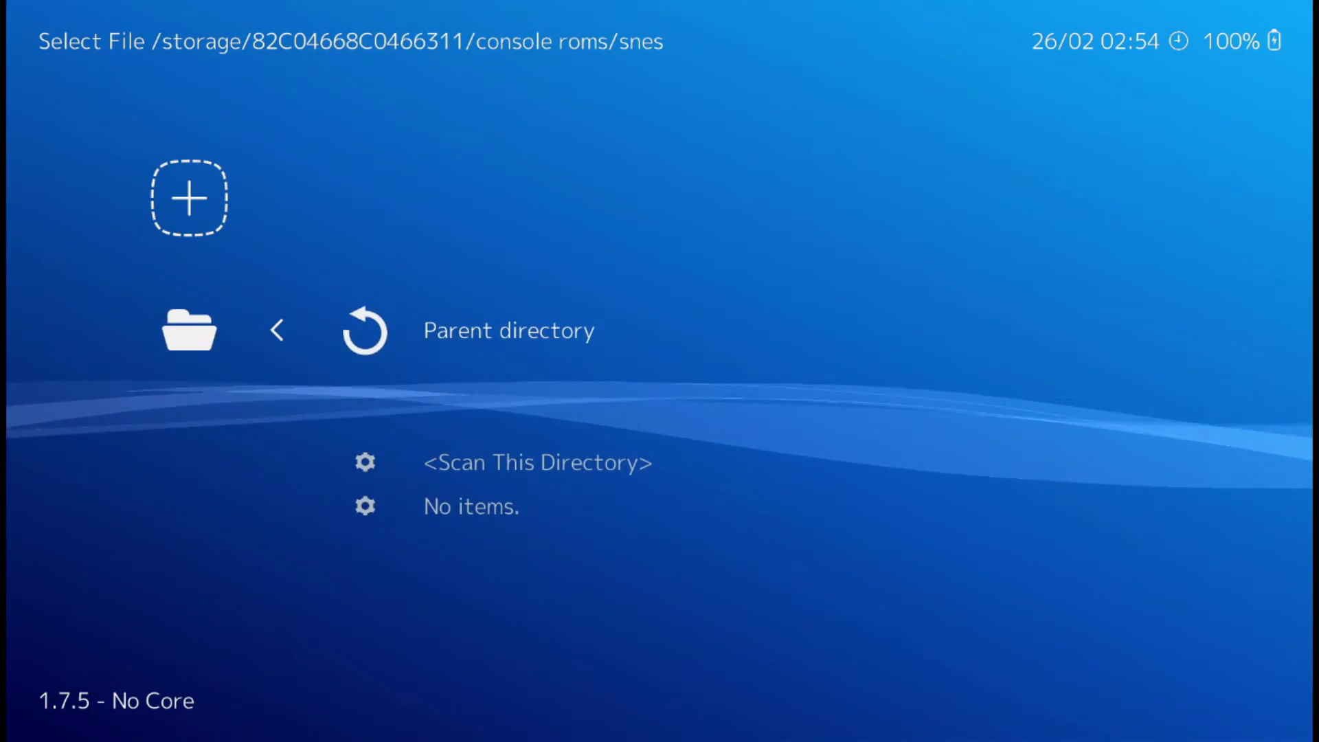
key(Down)
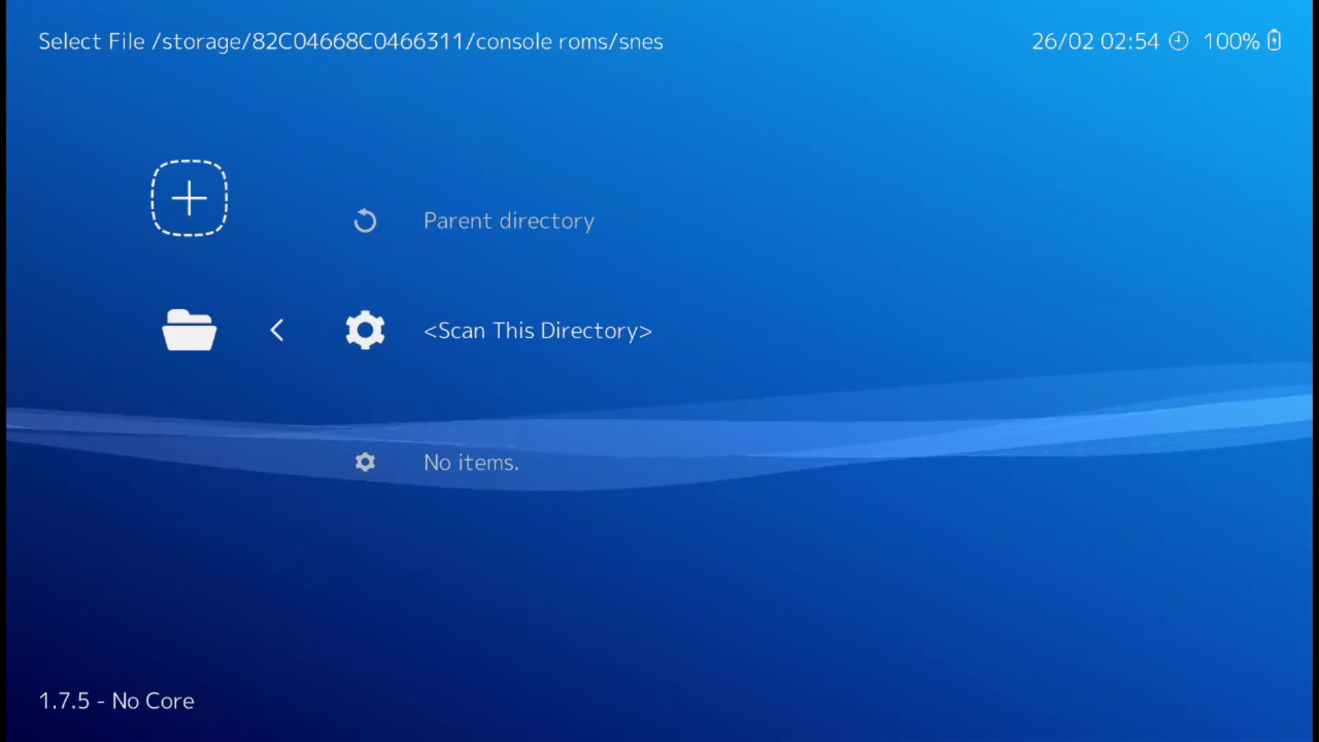
key(Return)
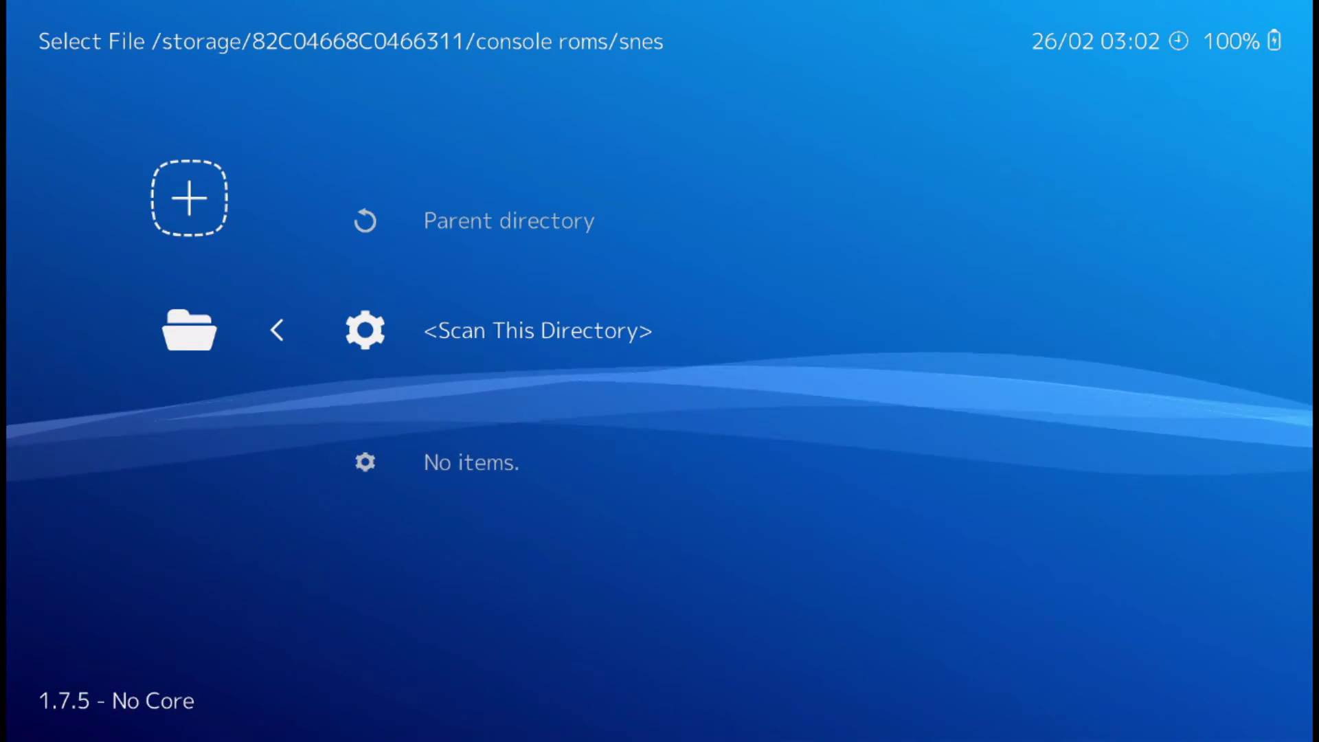
key(BackSpace)
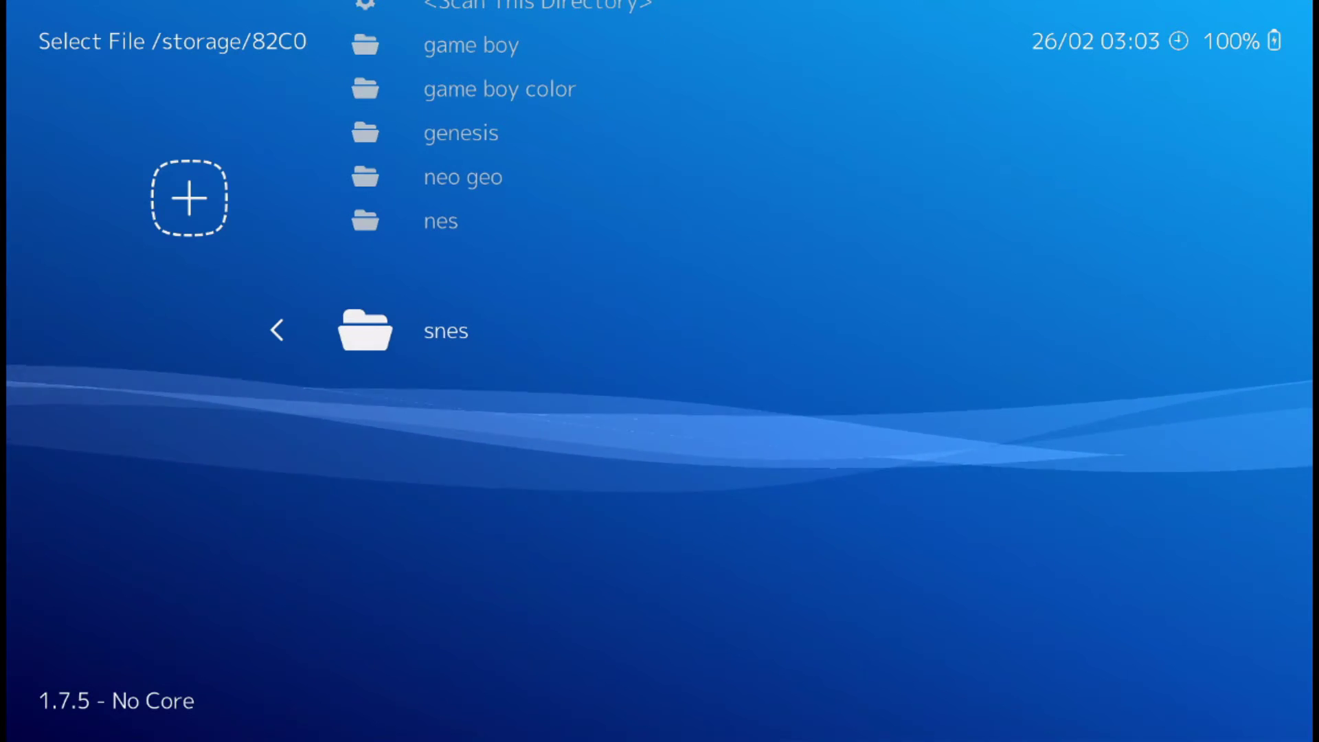
key(BackSpace)
key(BackSpace)
key(BackSpace)
key(BackSpace)
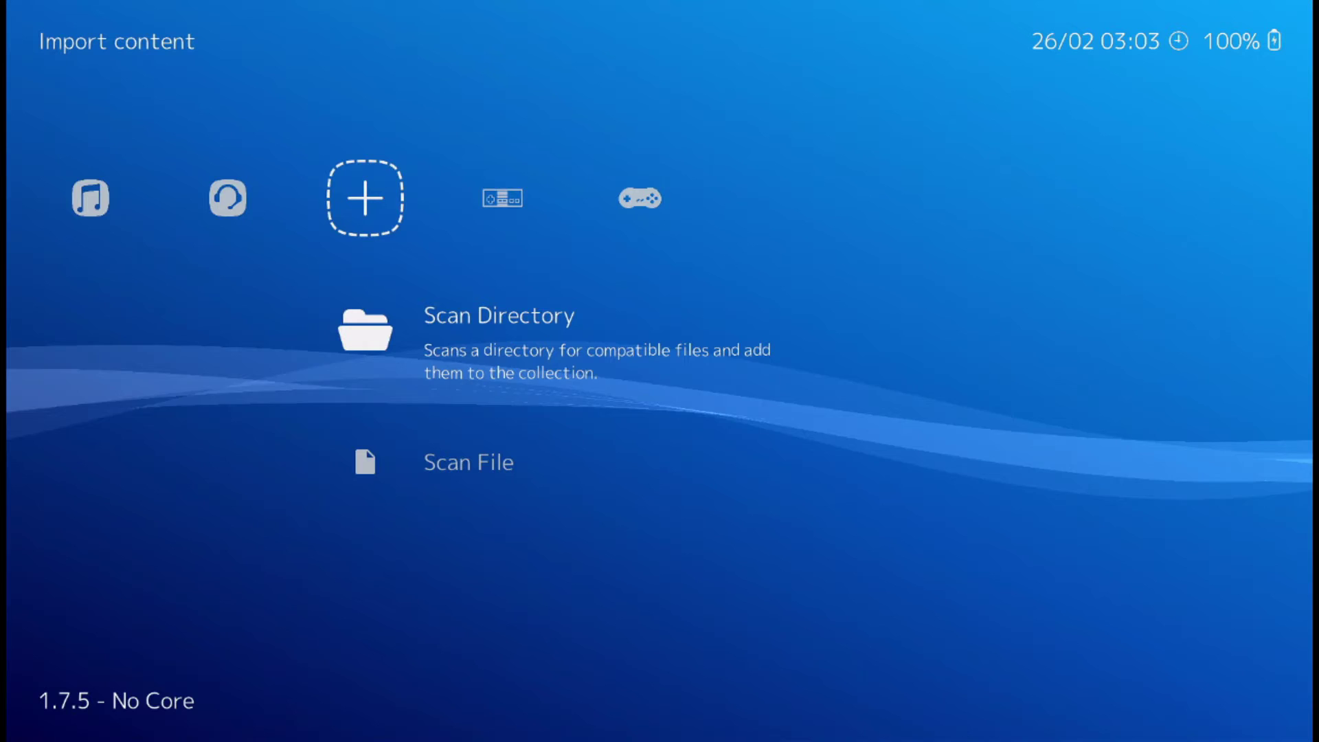
Look through the imported Nintendo Entertainment System and Super Nintendo Entertainment System game lists
key(Right)
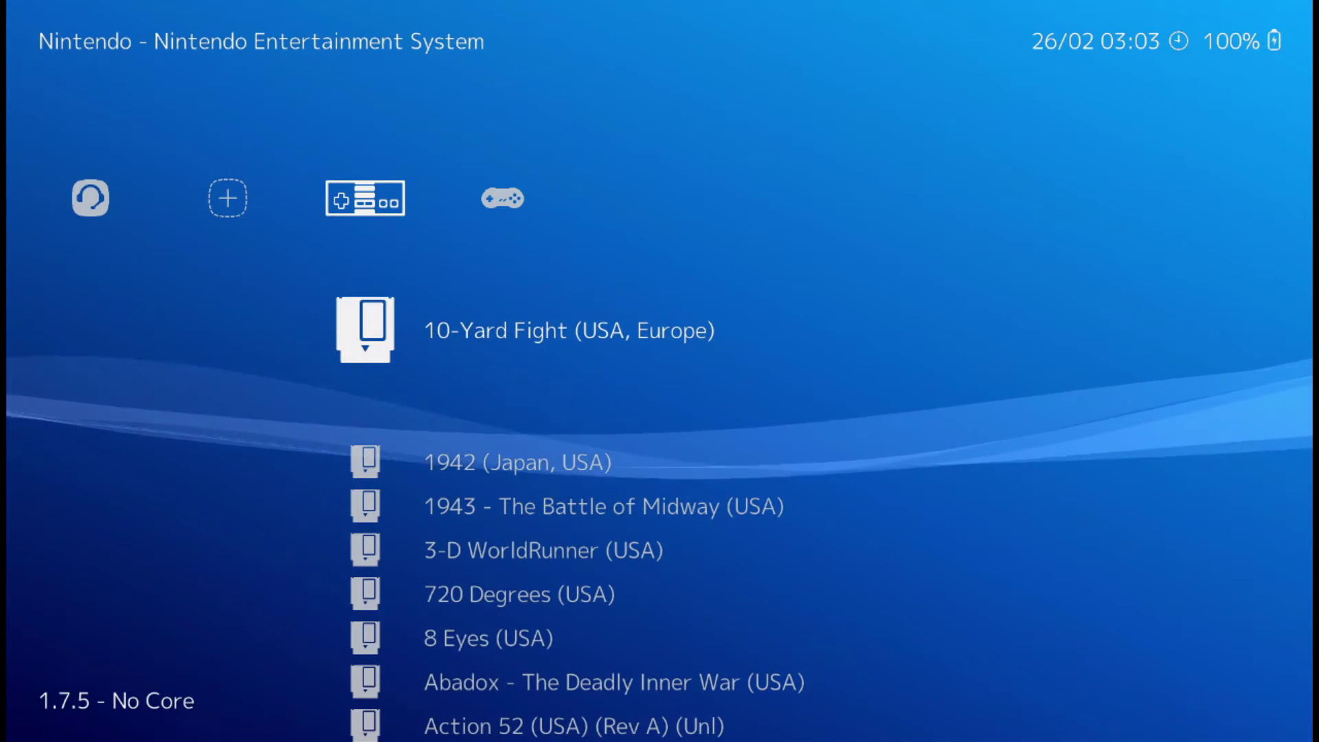
key(Right)
key(Down)
key(Down)
key(Down)
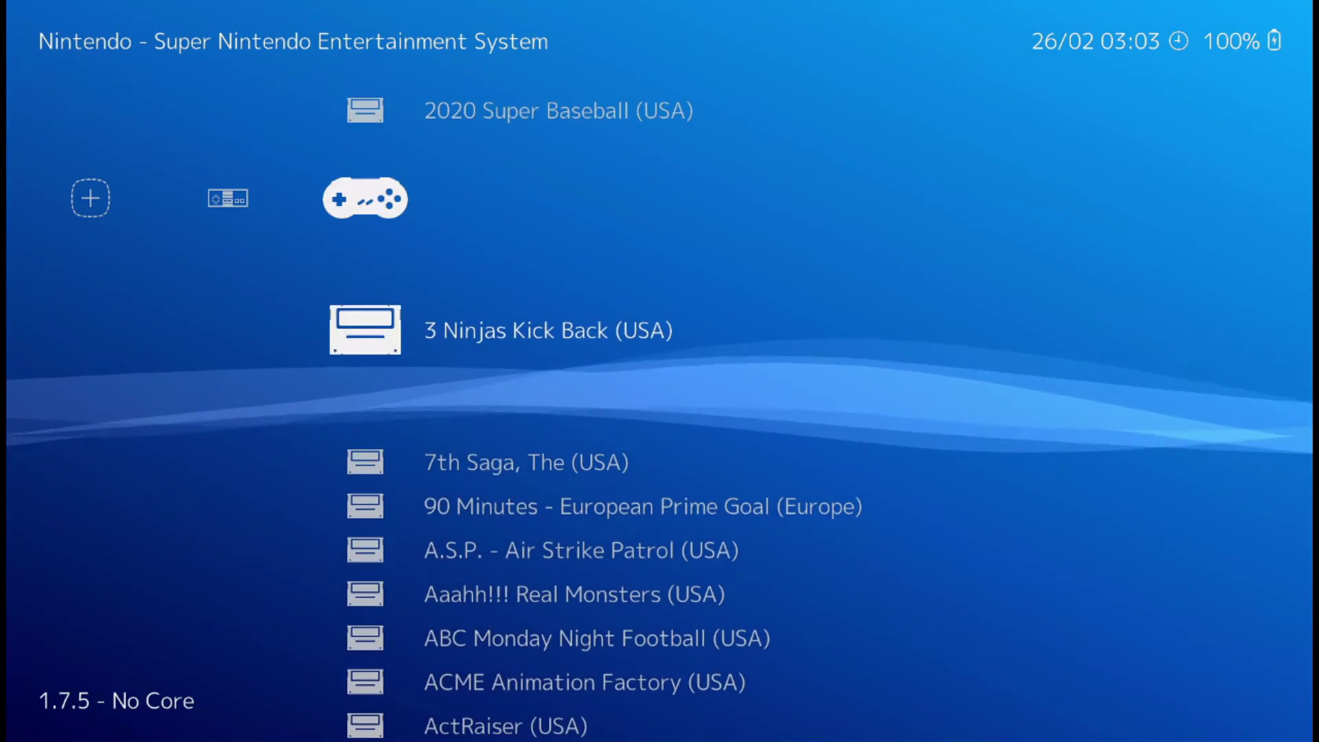
key(Up)
key(Up)
key(Up)
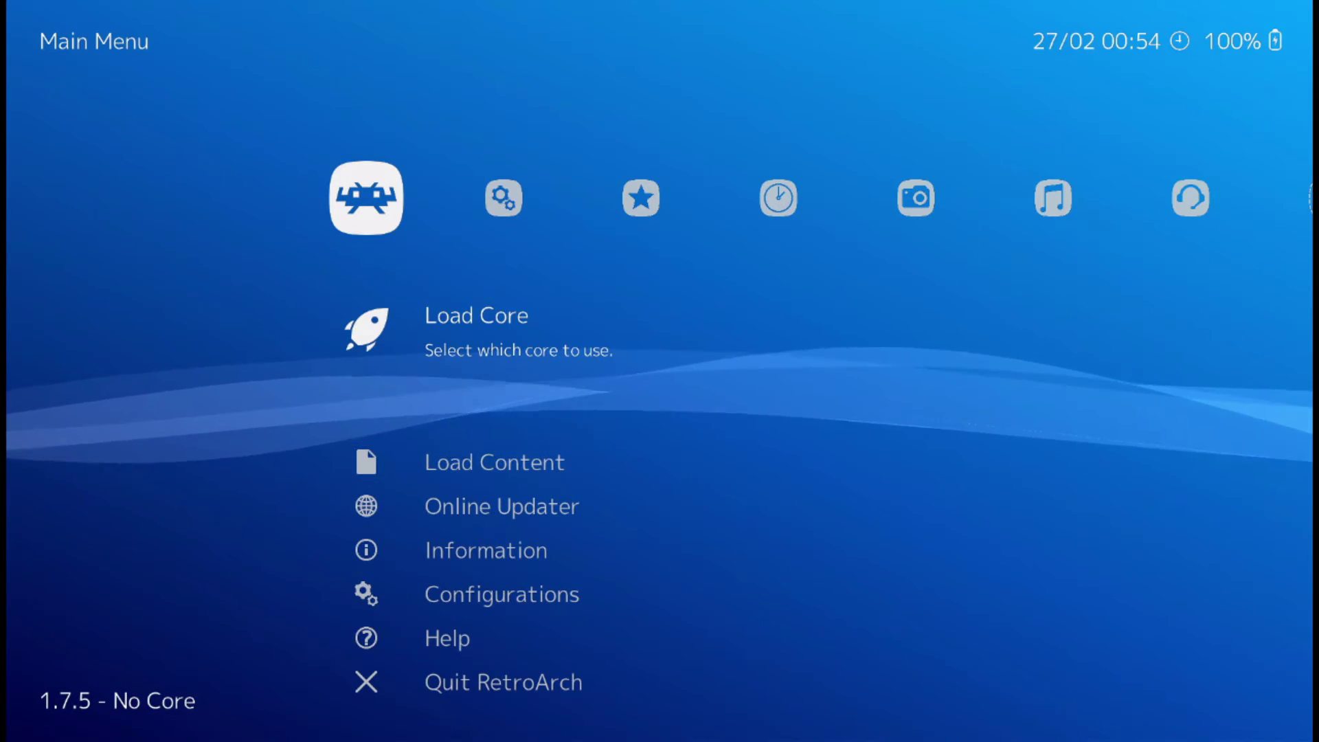
Open the Directory settings to change the default file locations
key(Right)
key(Down)
key(Down)
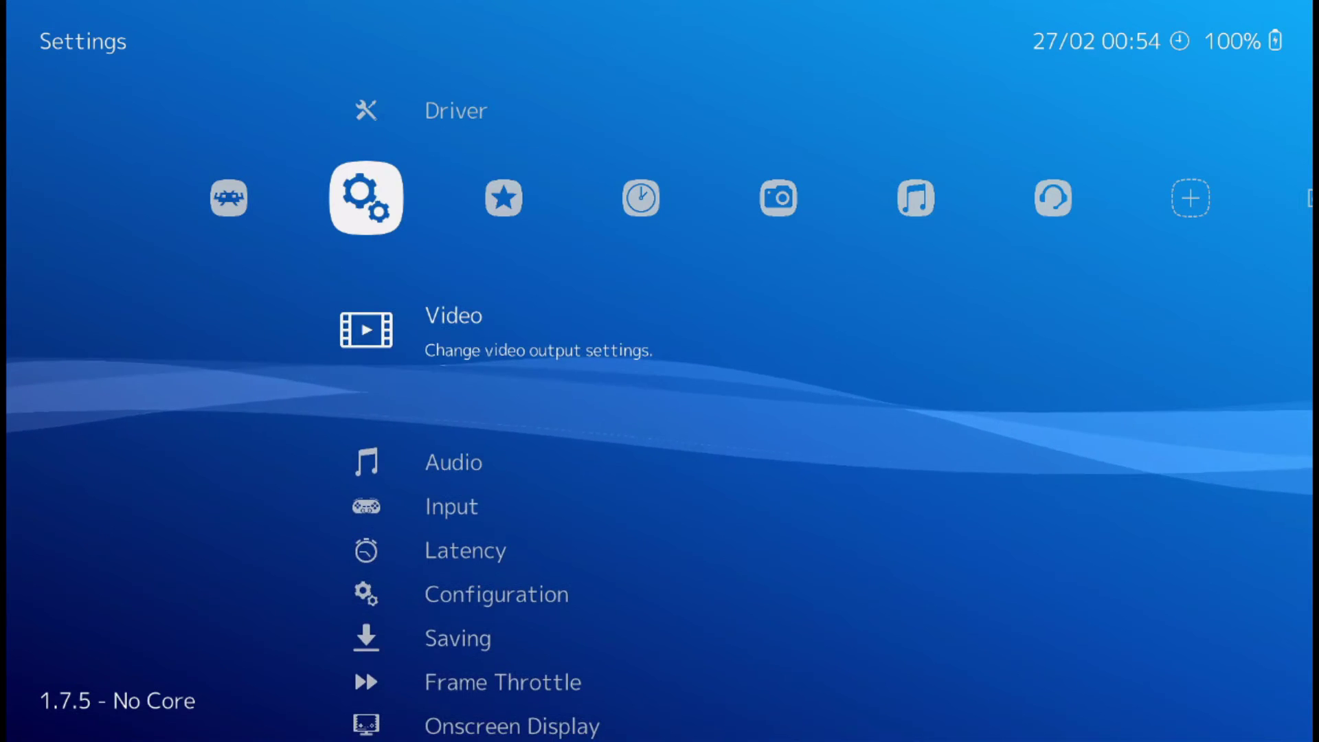
key(Up)
key(Up)
key(Up)
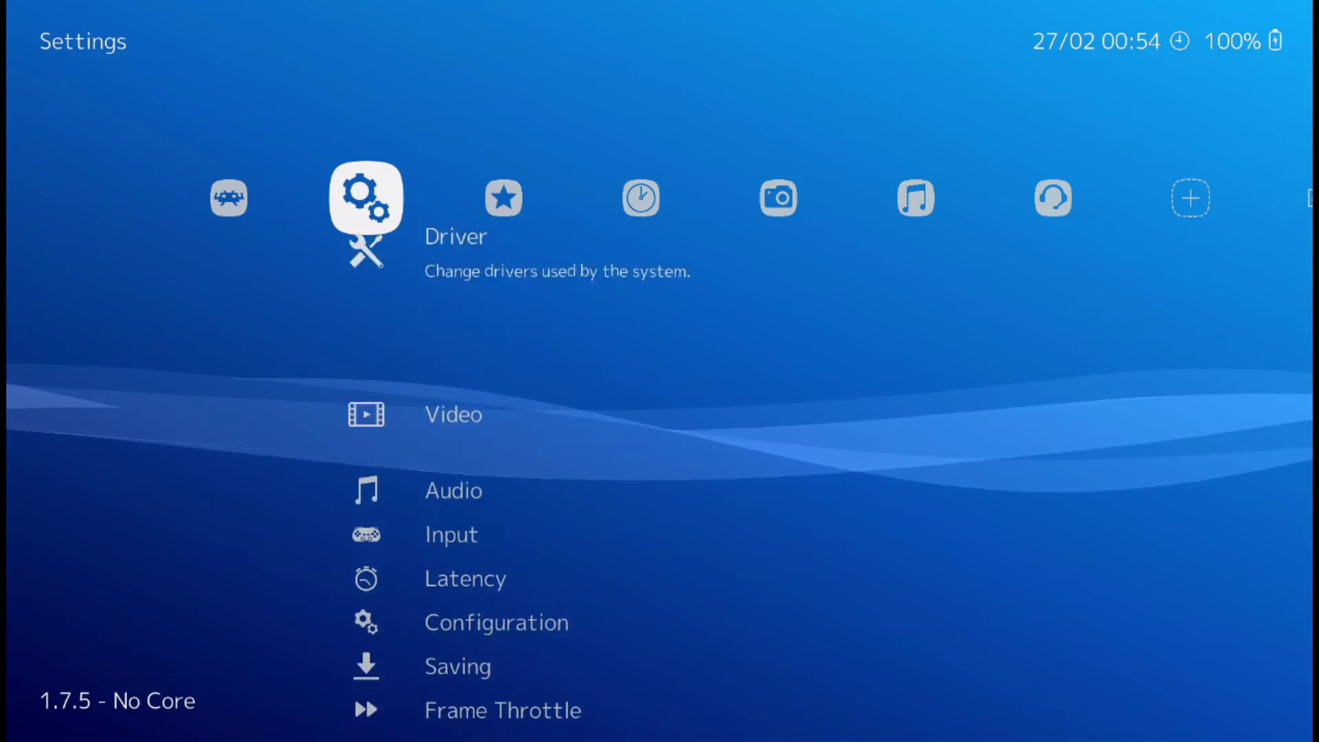
key(Up)
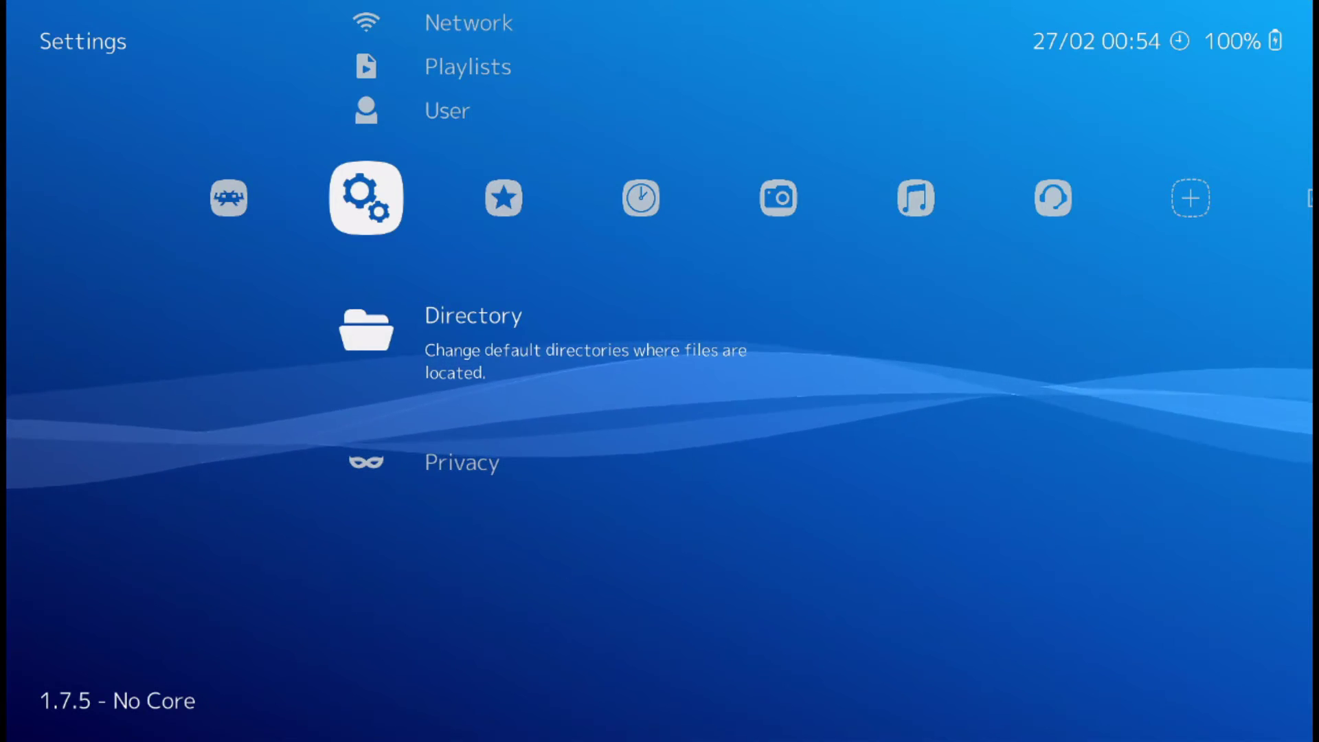
key(Return)
Open the Thumbnails directory setting and browse to the USB drive folder 82C04668C0466311 under /storage
key(Down)
key(Down)
key(Down)
key(Down)
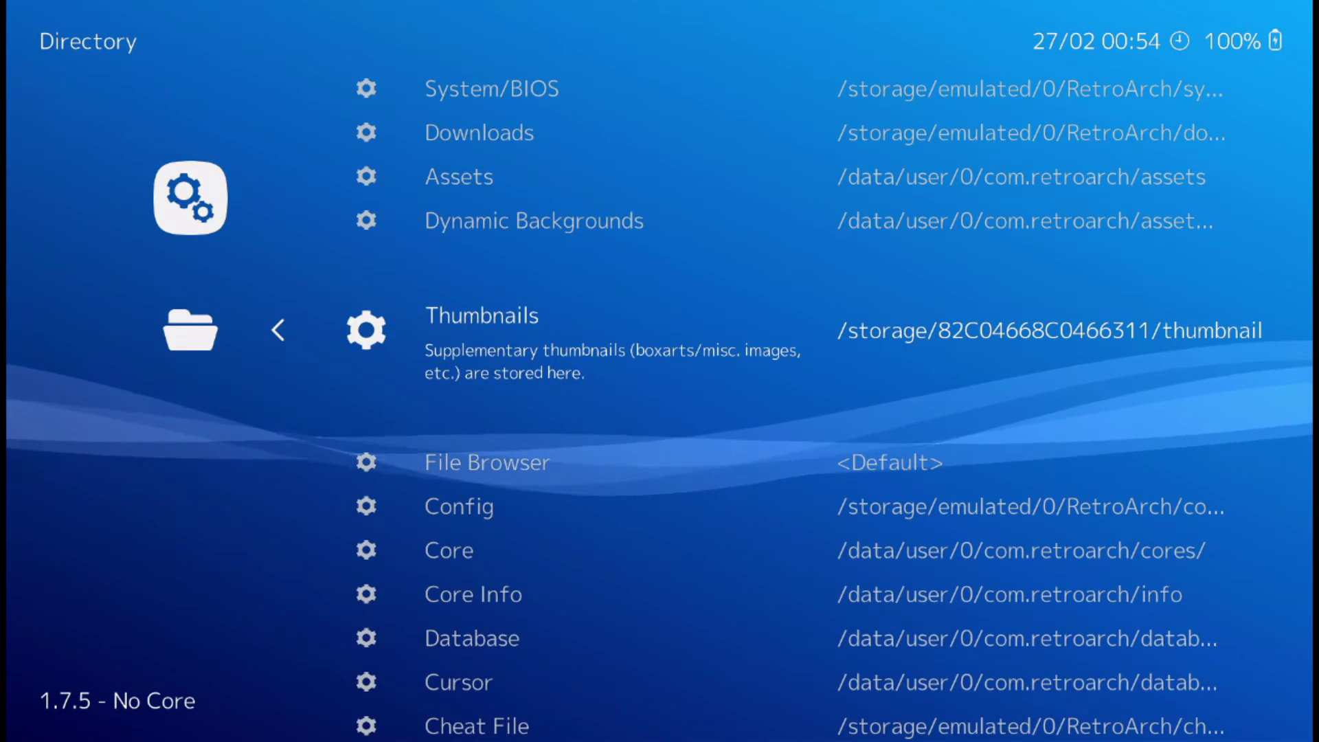
key(Return)
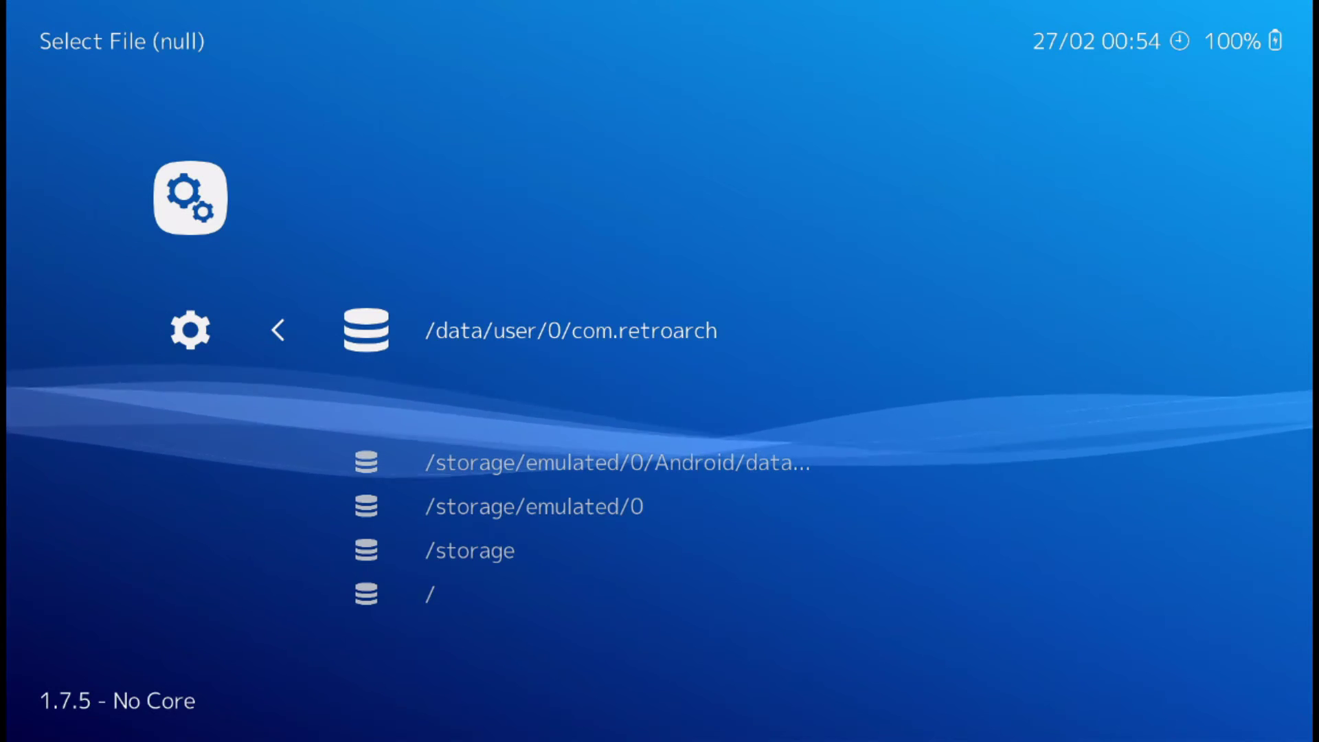
key(Down)
key(Down)
key(Return)
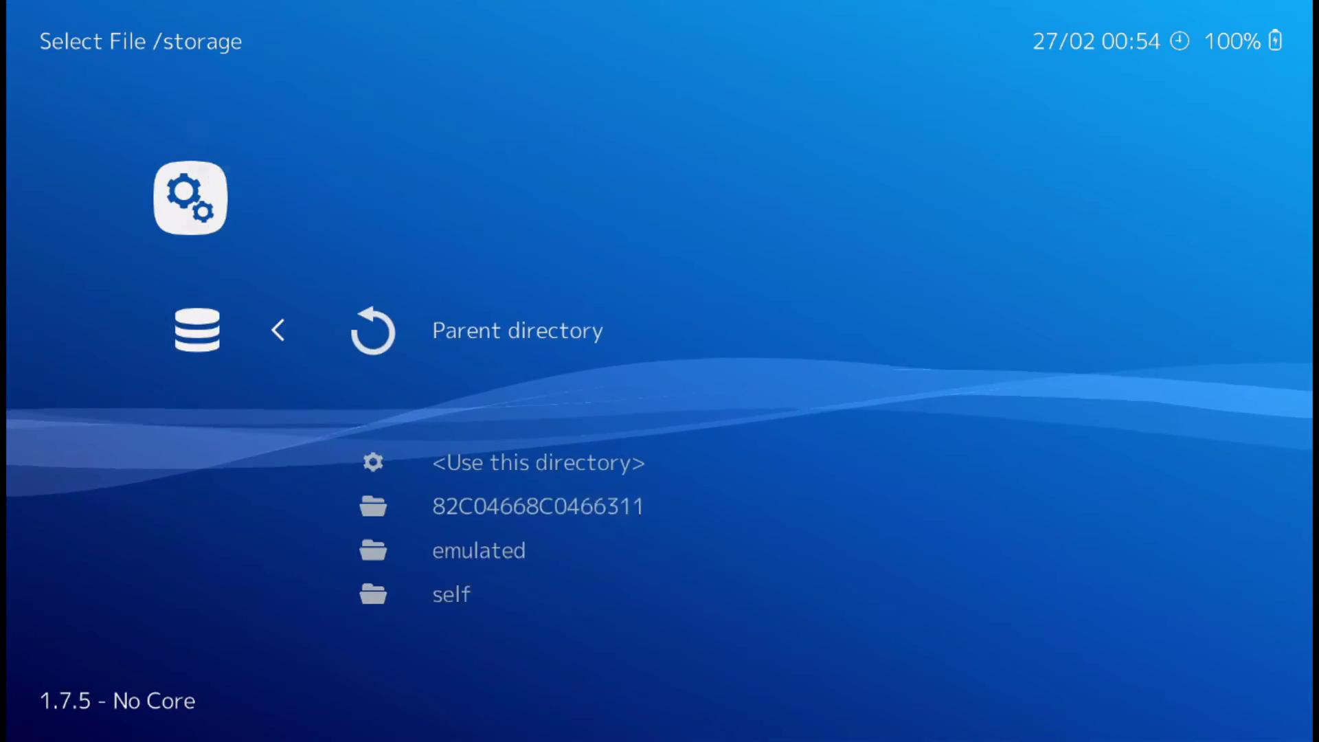
key(Down)
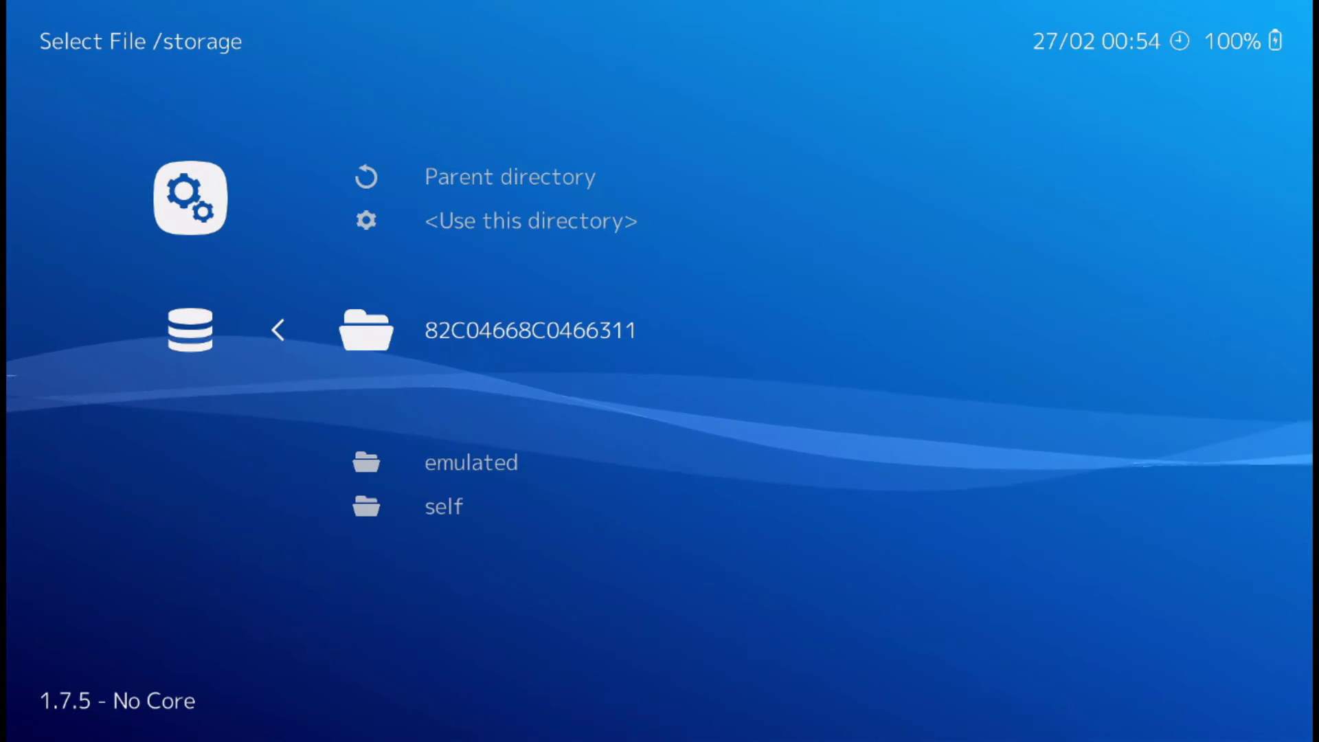
key(Return)
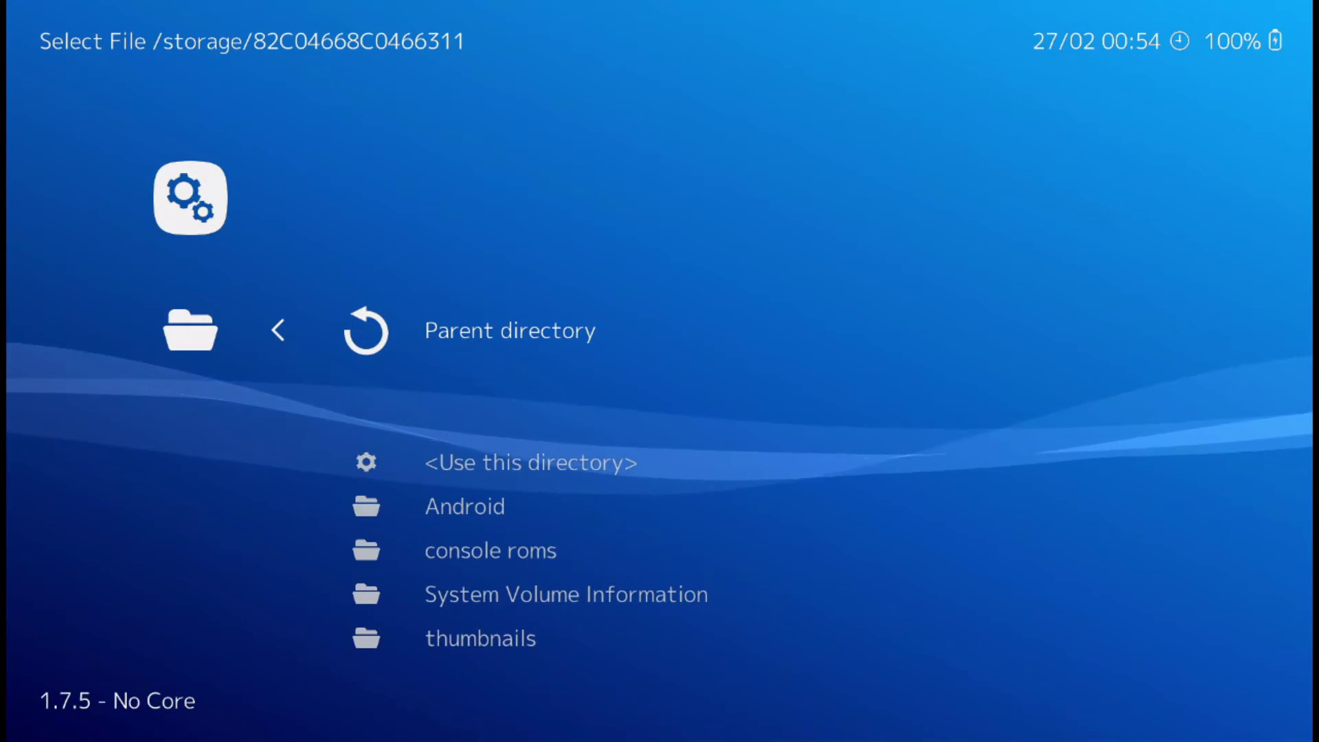
Look through the folders on the USB drive and return to the Directory settings without choosing one
key(Down)
key(Down)
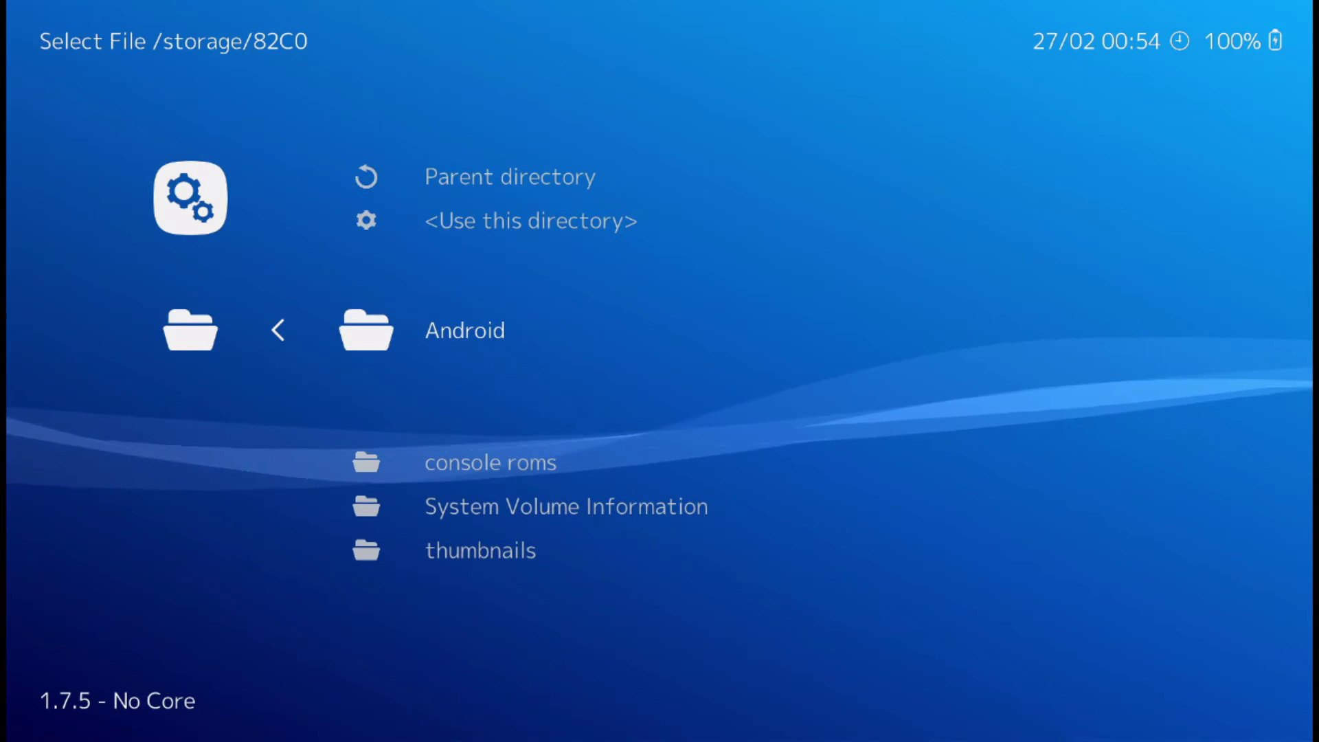
key(Down)
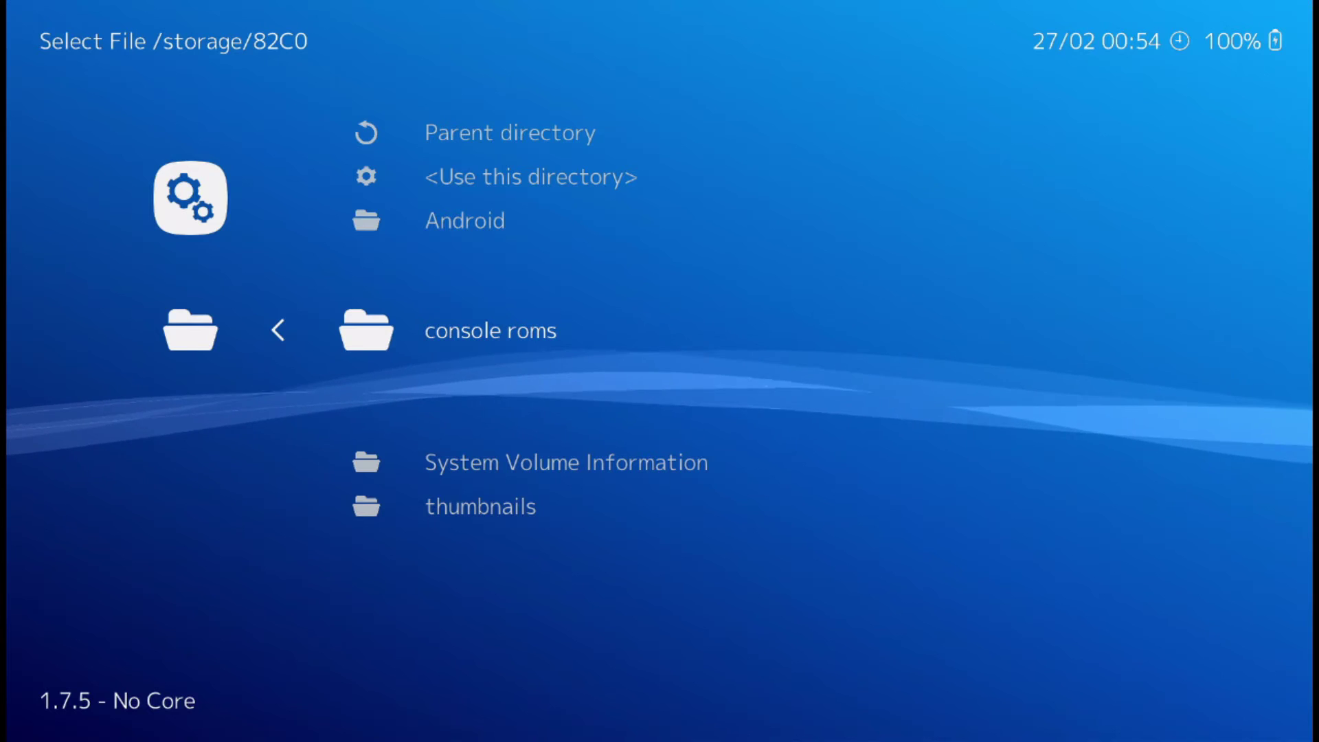
key(Up)
key(Up)
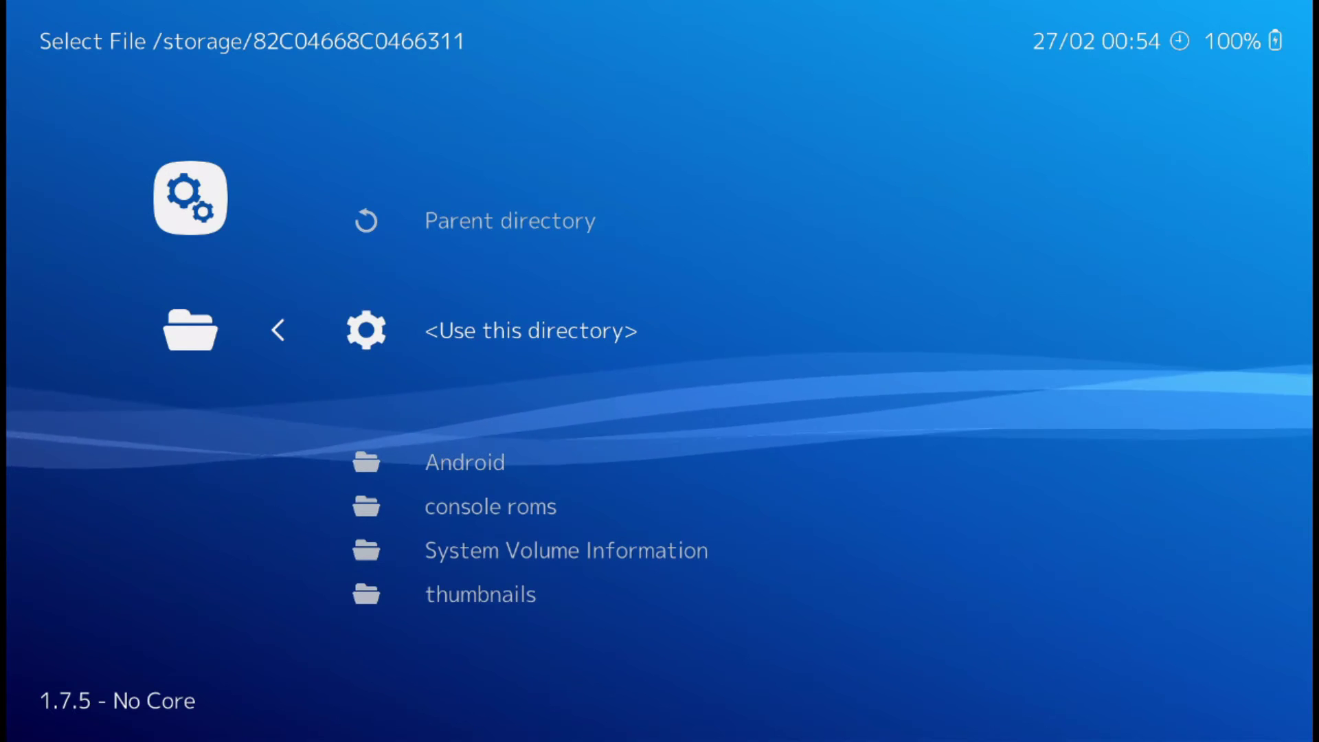
key(BackSpace)
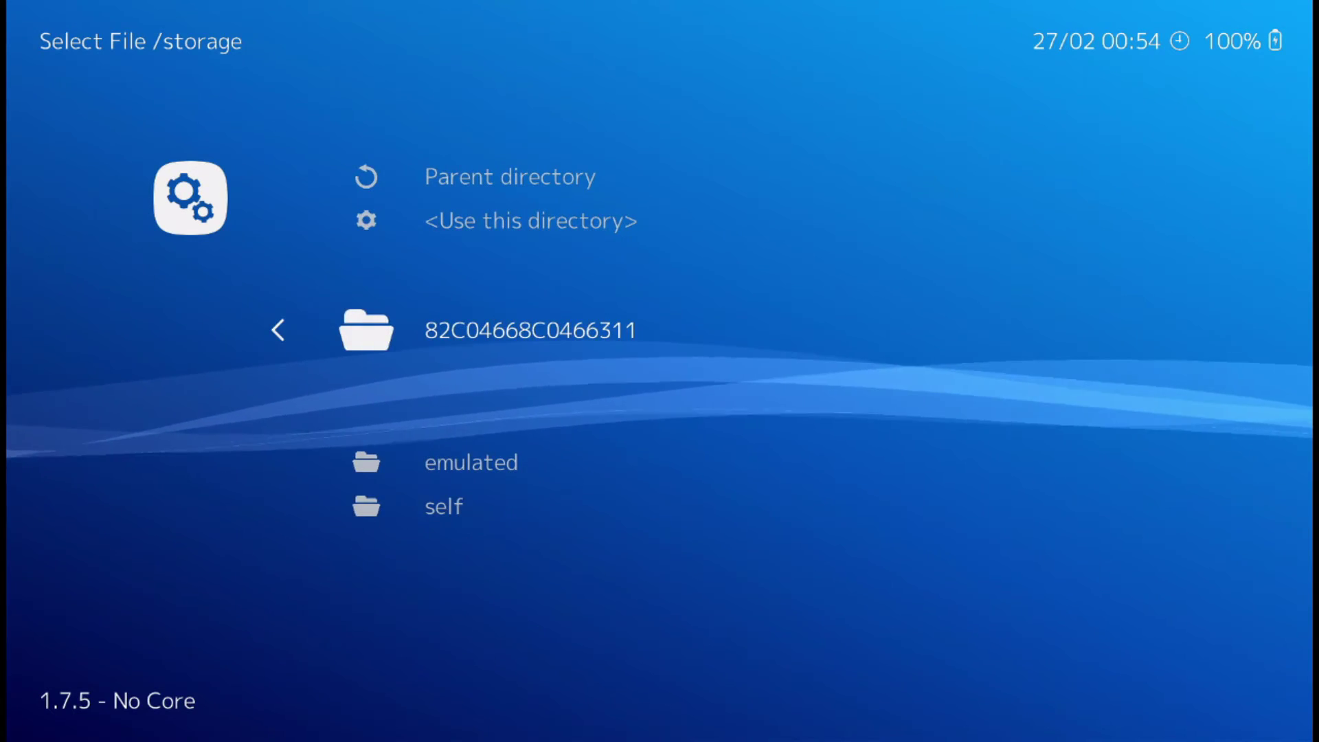
key(BackSpace)
key(BackSpace)
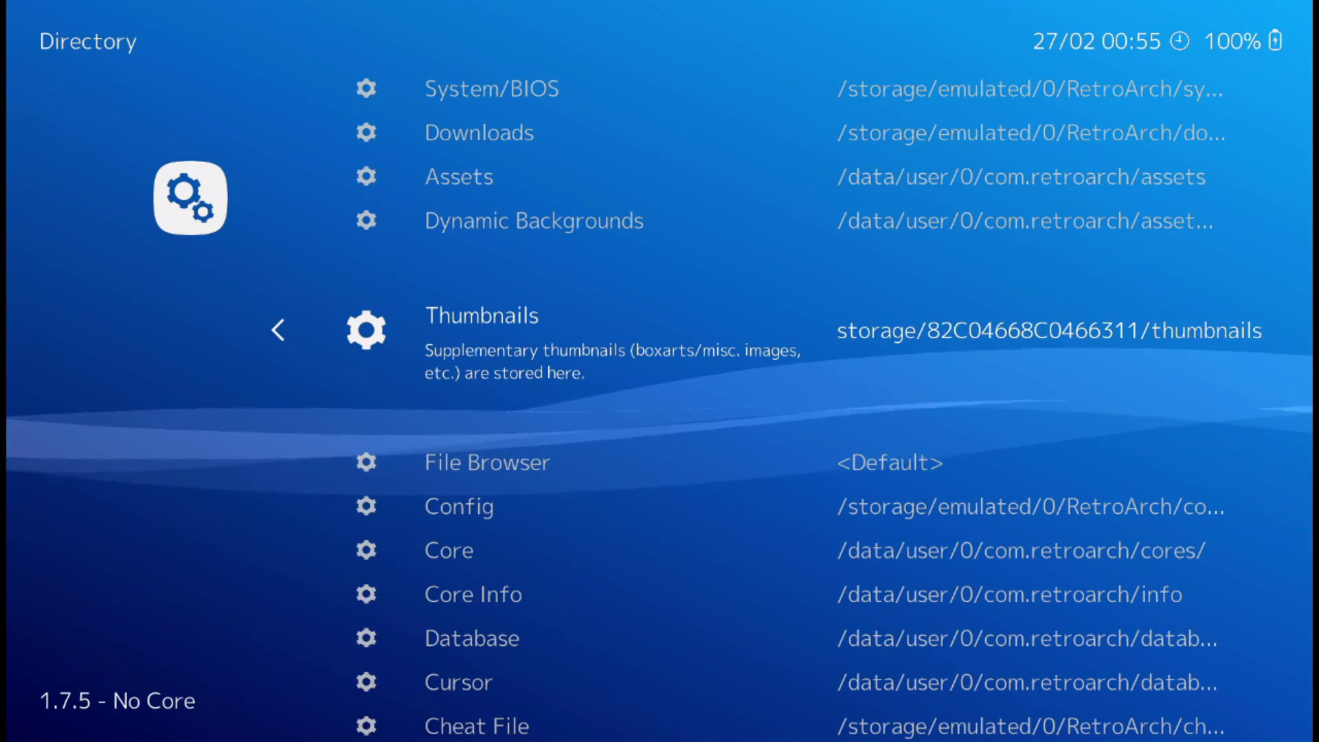
Return to the Main Menu and open the Thumbnails Updater in the Online Updater
key(BackSpace)
key(Left)
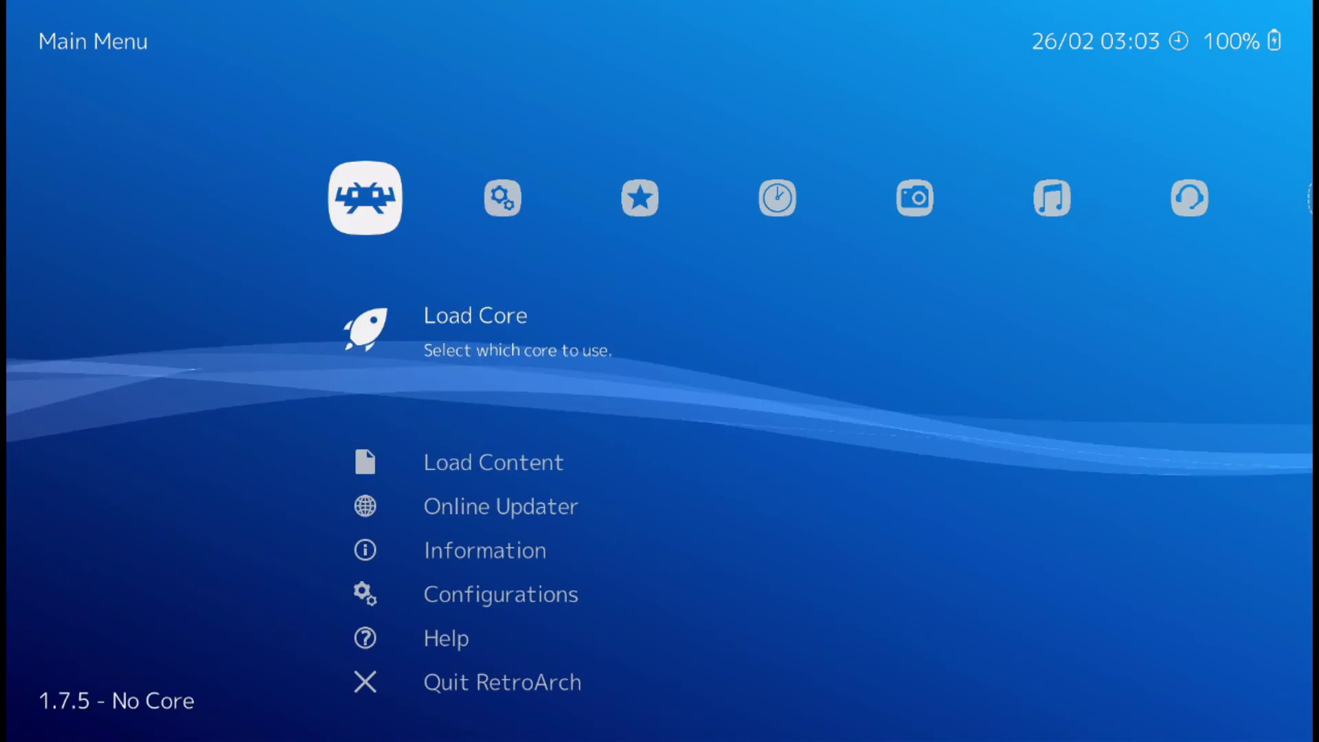
key(Down)
key(Down)
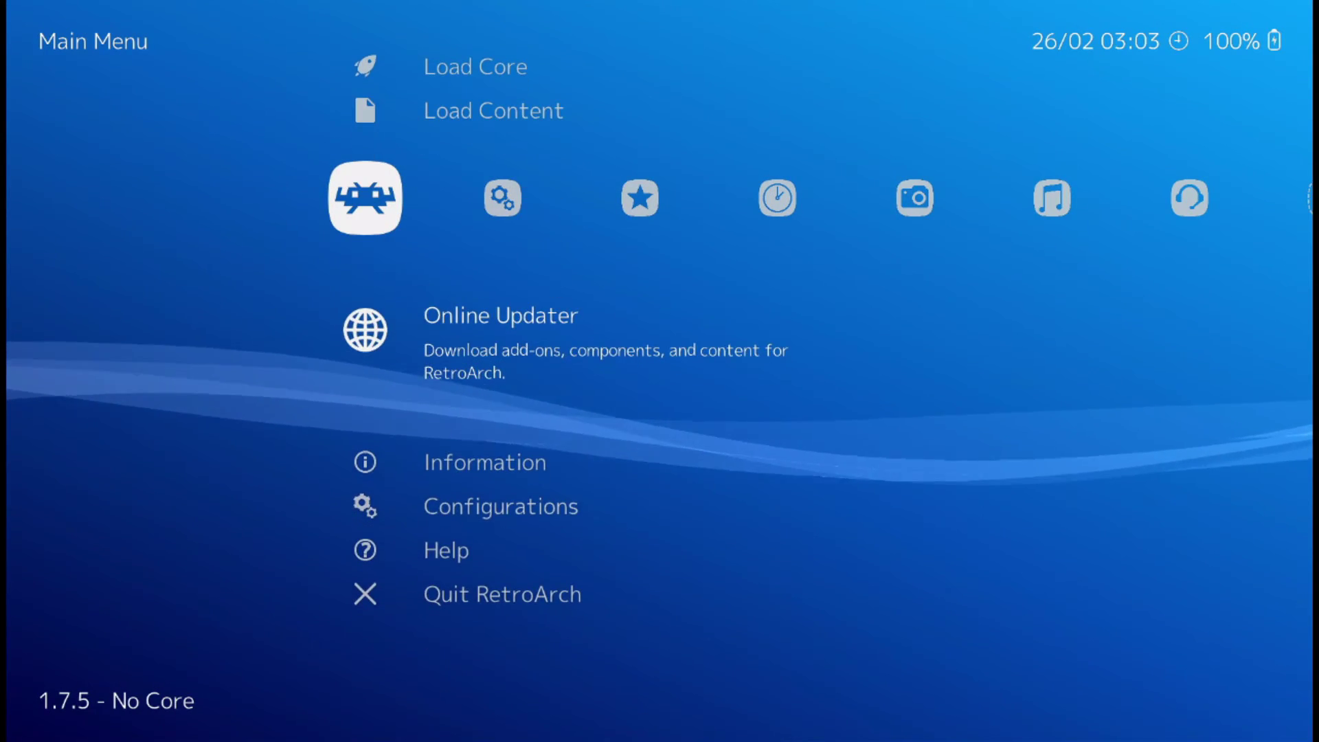
key(Return)
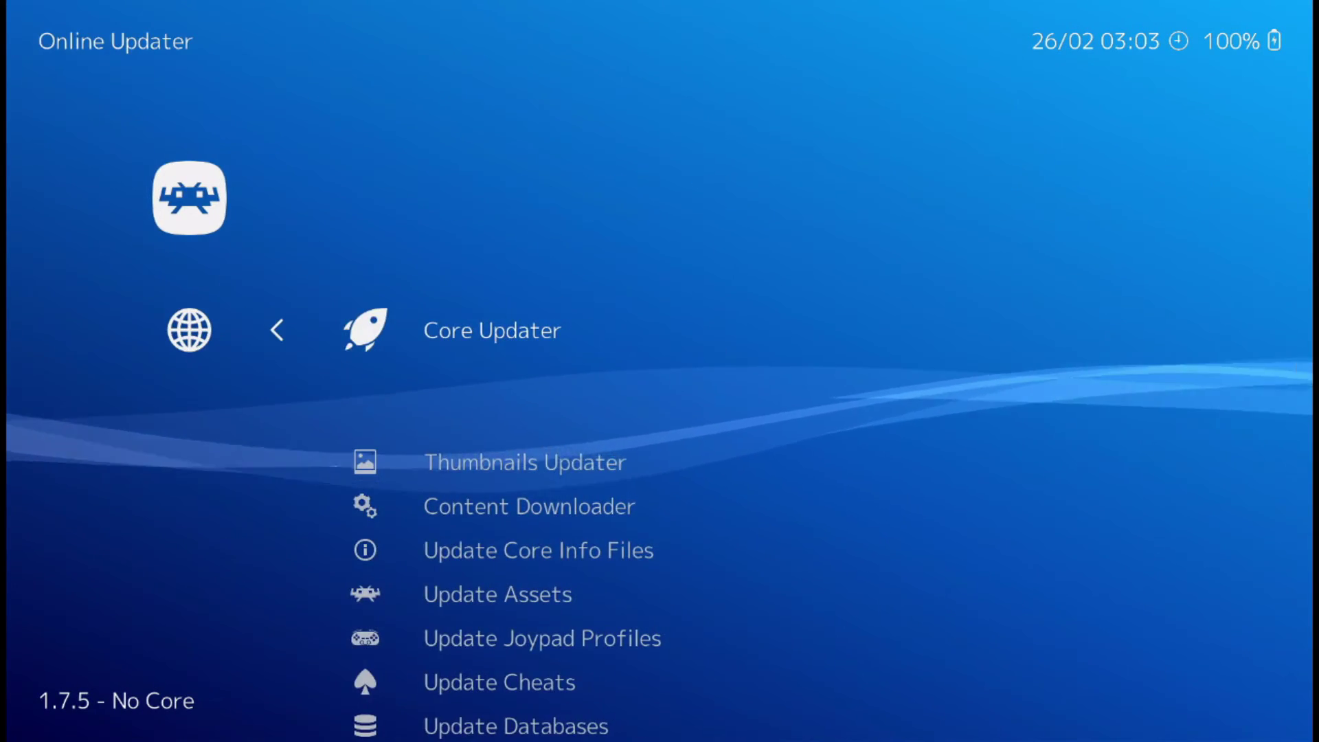
key(Down)
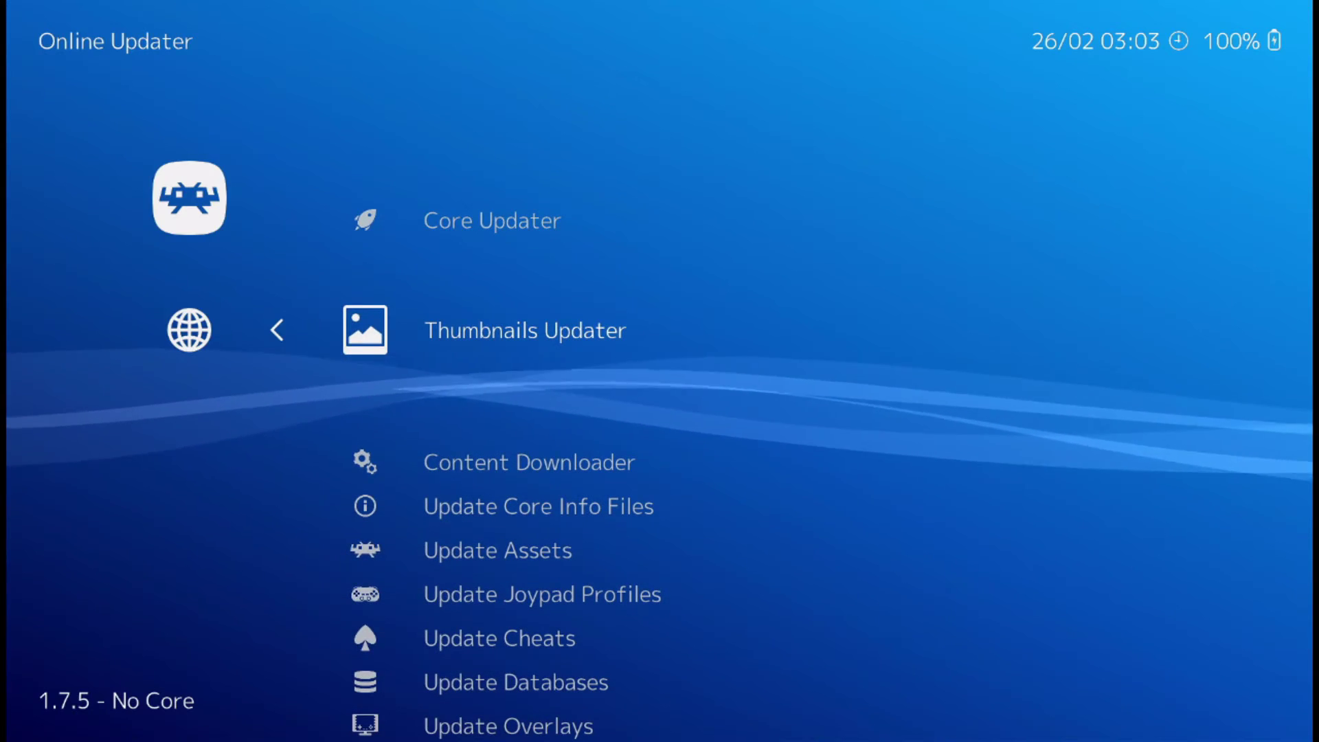
key(Return)
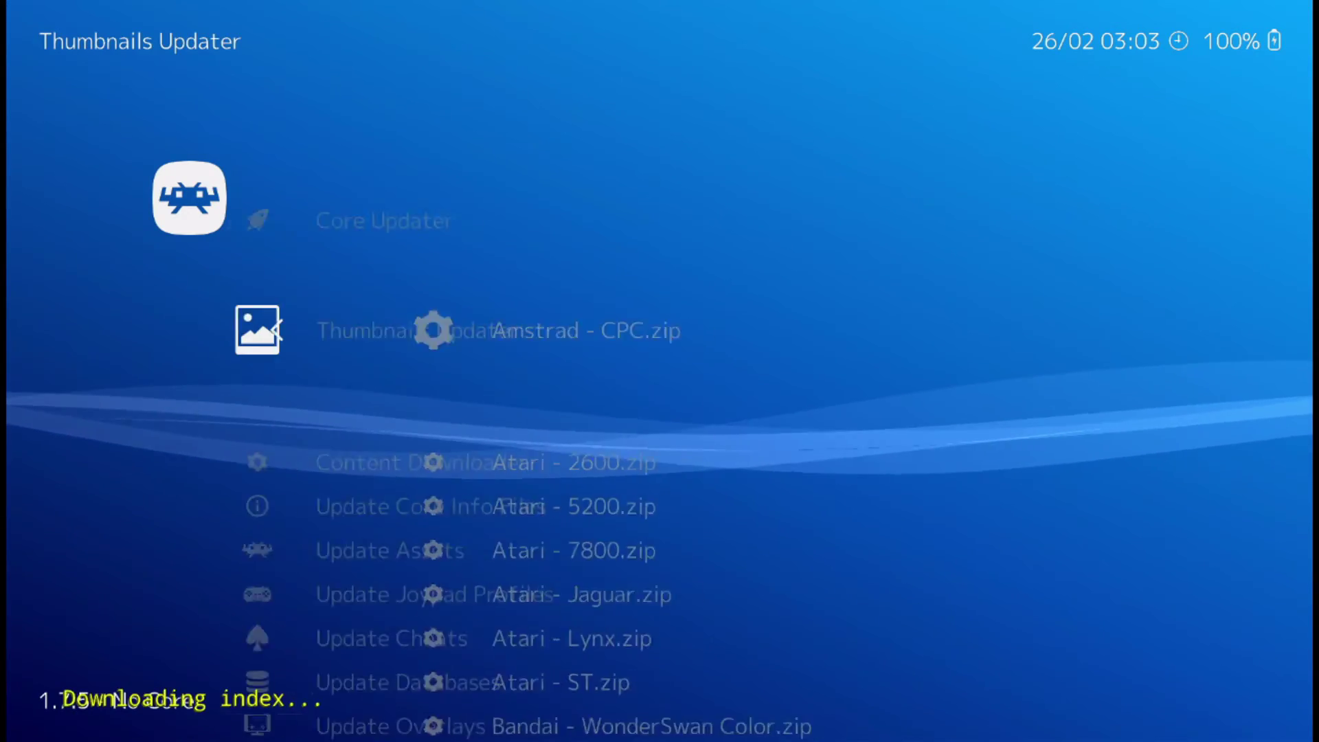
Download the thumbnail pack Nintendo - Nintendo Entertainment System.zip
key(Down)
key(Down)
key(Down)
key(Down)
key(Down)
key(Down)
key(Down)
key(Down)
key(Down)
key(Down)
key(Down)
key(Down)
key(Down)
key(Down)
key(Down)
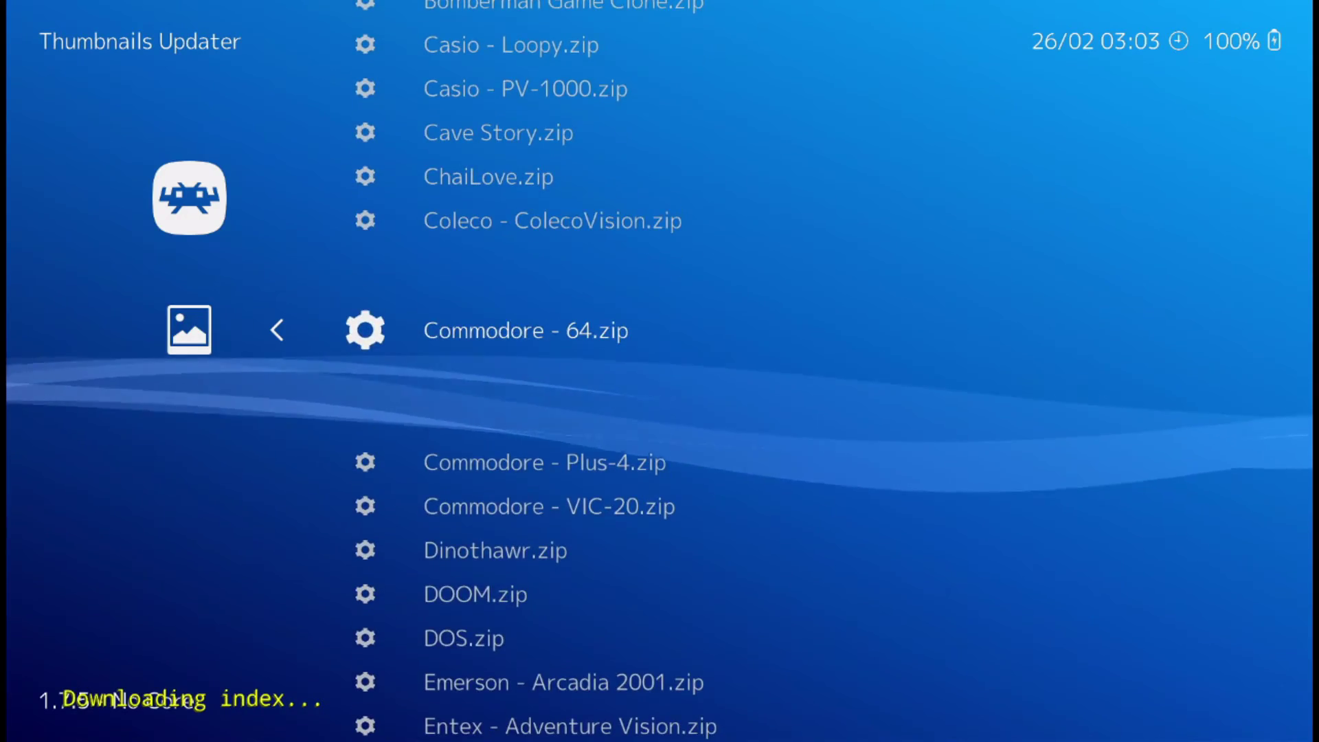
key(Down)
key(Down)
key(Down)
key(Down)
key(Down)
key(Down)
key(Down)
key(Down)
key(Down)
key(Down)
key(Down)
key(Down)
key(Down)
key(Down)
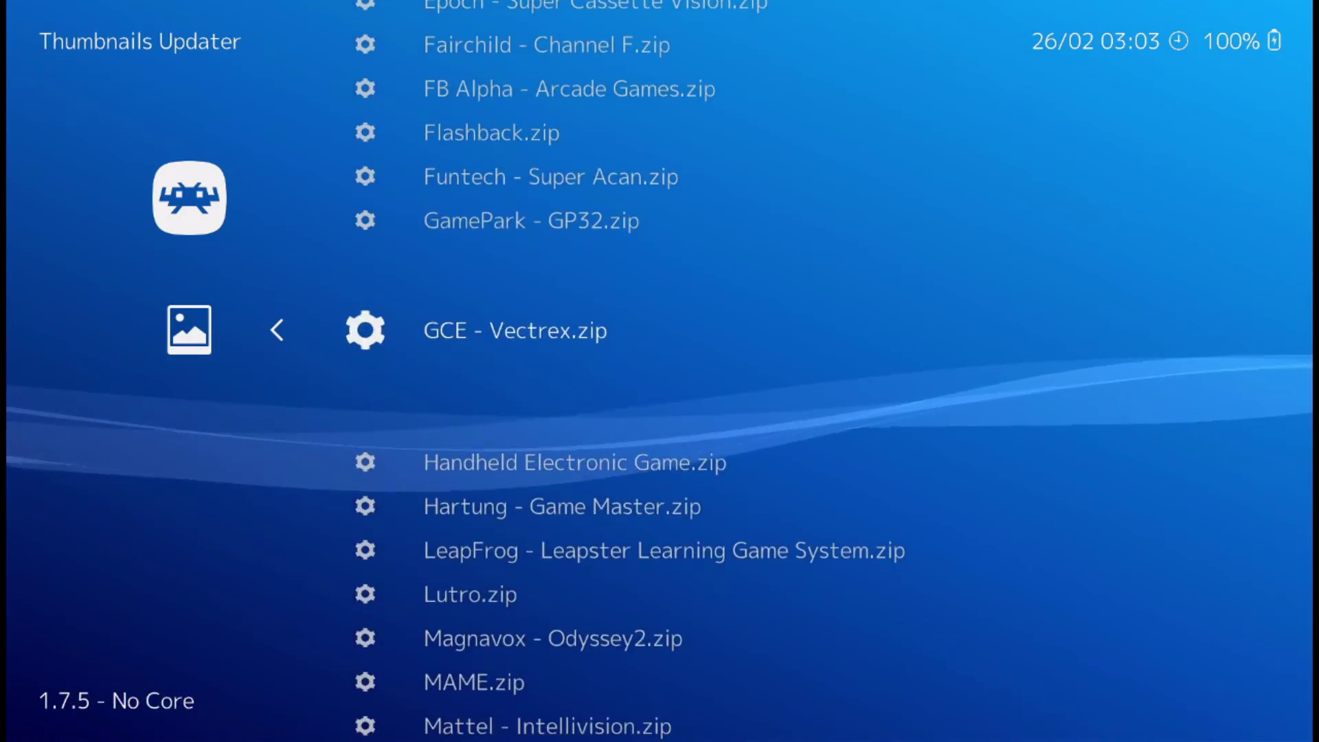
key(Down)
key(Down)
key(Down)
key(Down)
key(Down)
key(Down)
key(Down)
key(Down)
key(Down)
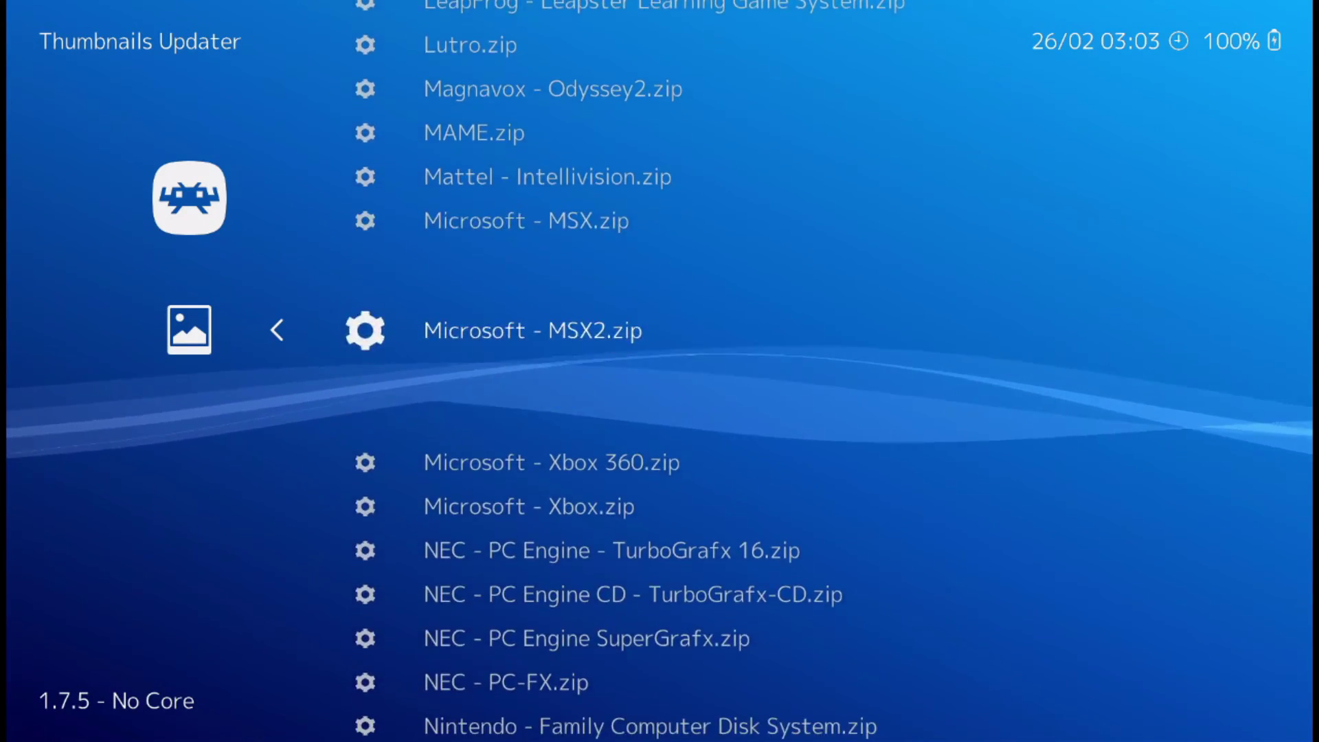
key(Down)
key(Down)
key(Down)
key(Down)
key(Down)
key(Down)
key(Down)
key(Down)
key(Down)
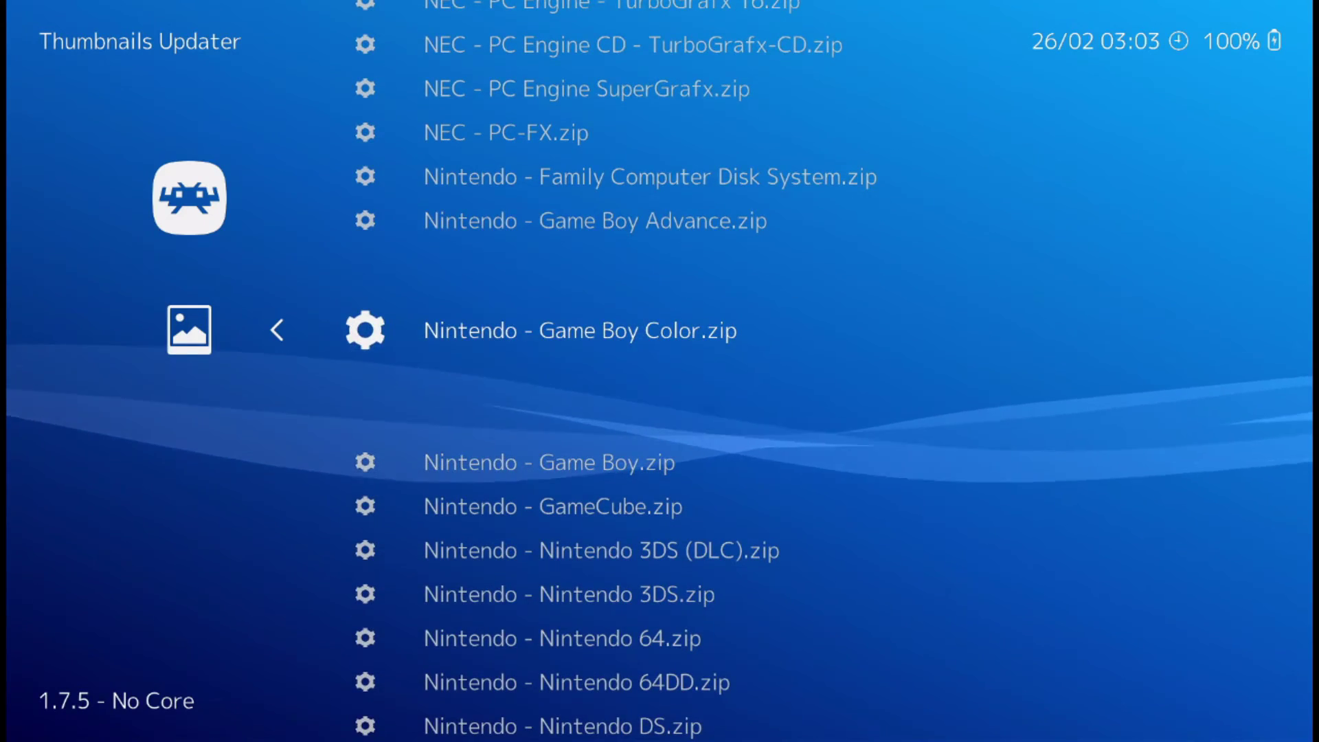
key(Down)
key(Down)
key(Down)
key(Down)
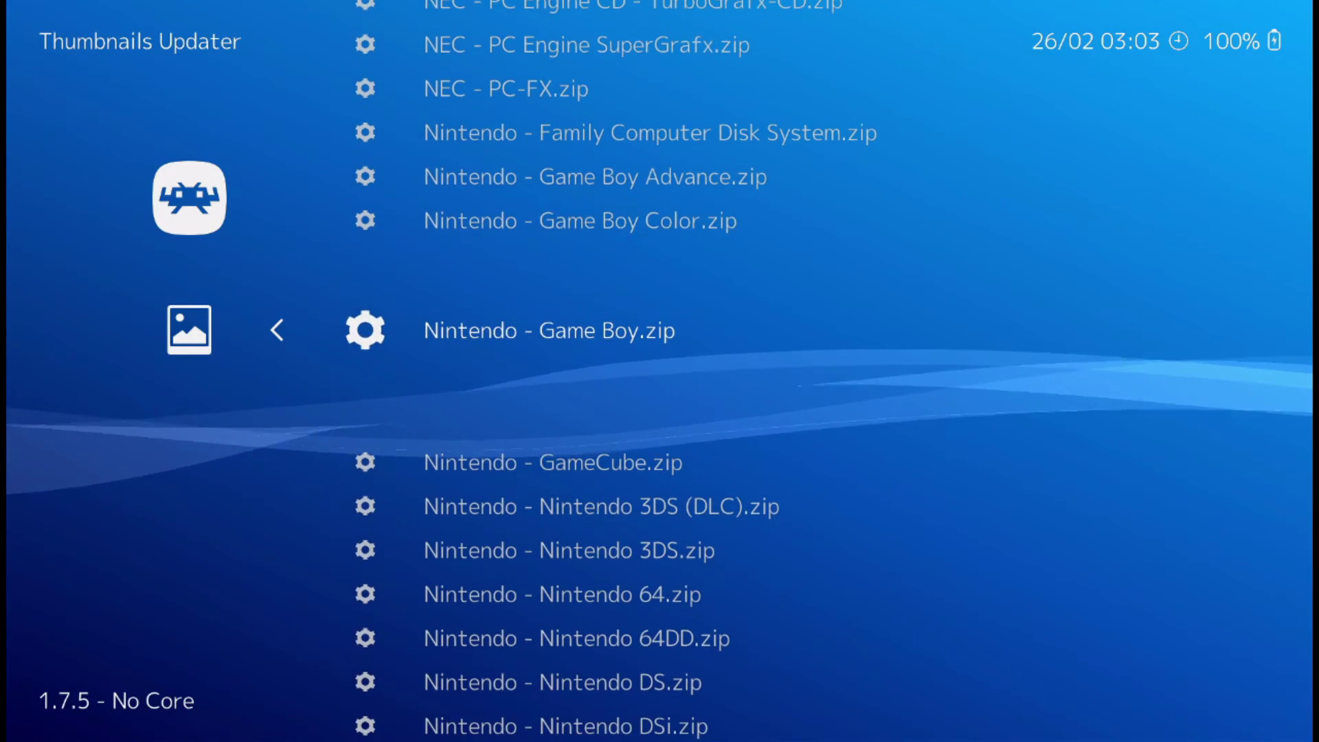
key(Down)
key(Down)
key(Down)
key(Down)
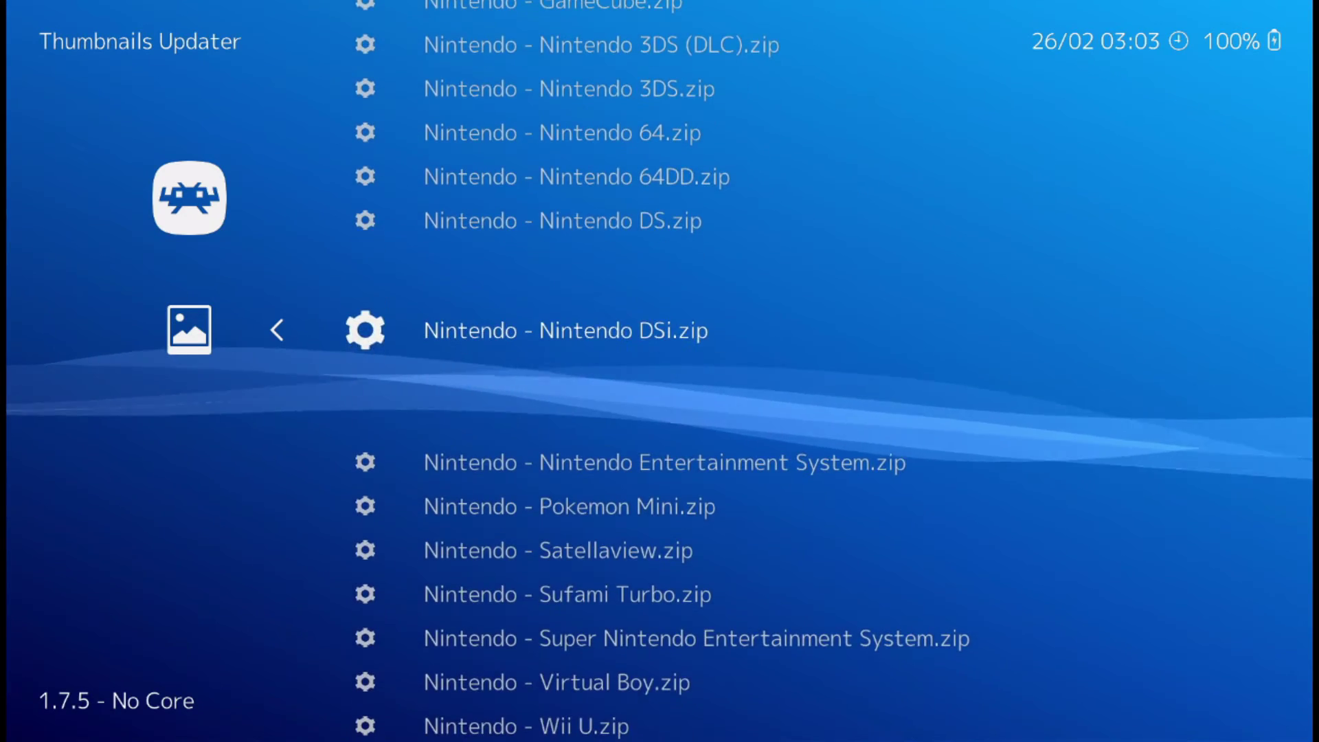
key(Down)
key(Return)
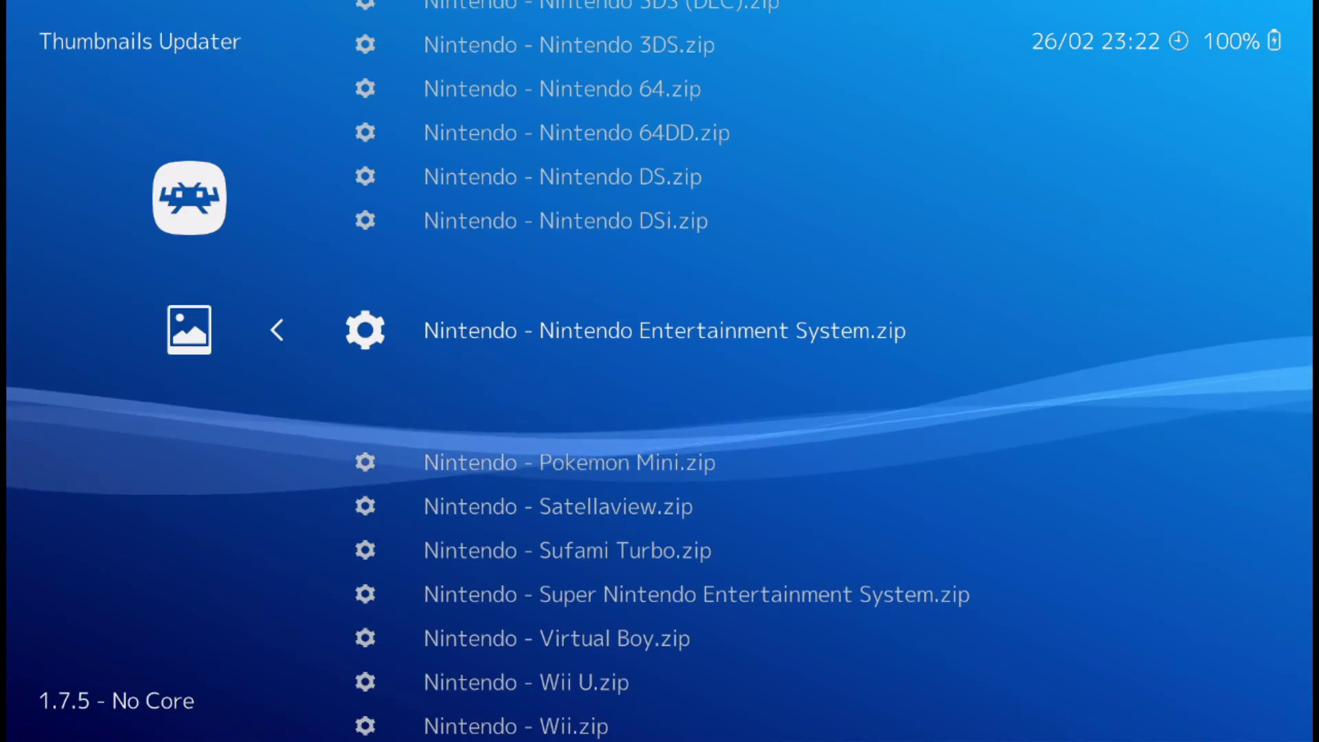
Leave the Thumbnails Updater and go to the Nintendo Entertainment System game list
key(Up)
key(Up)
key(Up)
key(Up)
key(Up)
key(Up)
key(Up)
key(Up)
key(Up)
key(Up)
key(Up)
key(Up)
key(Up)
key(Up)
key(Up)
key(Up)
key(Up)
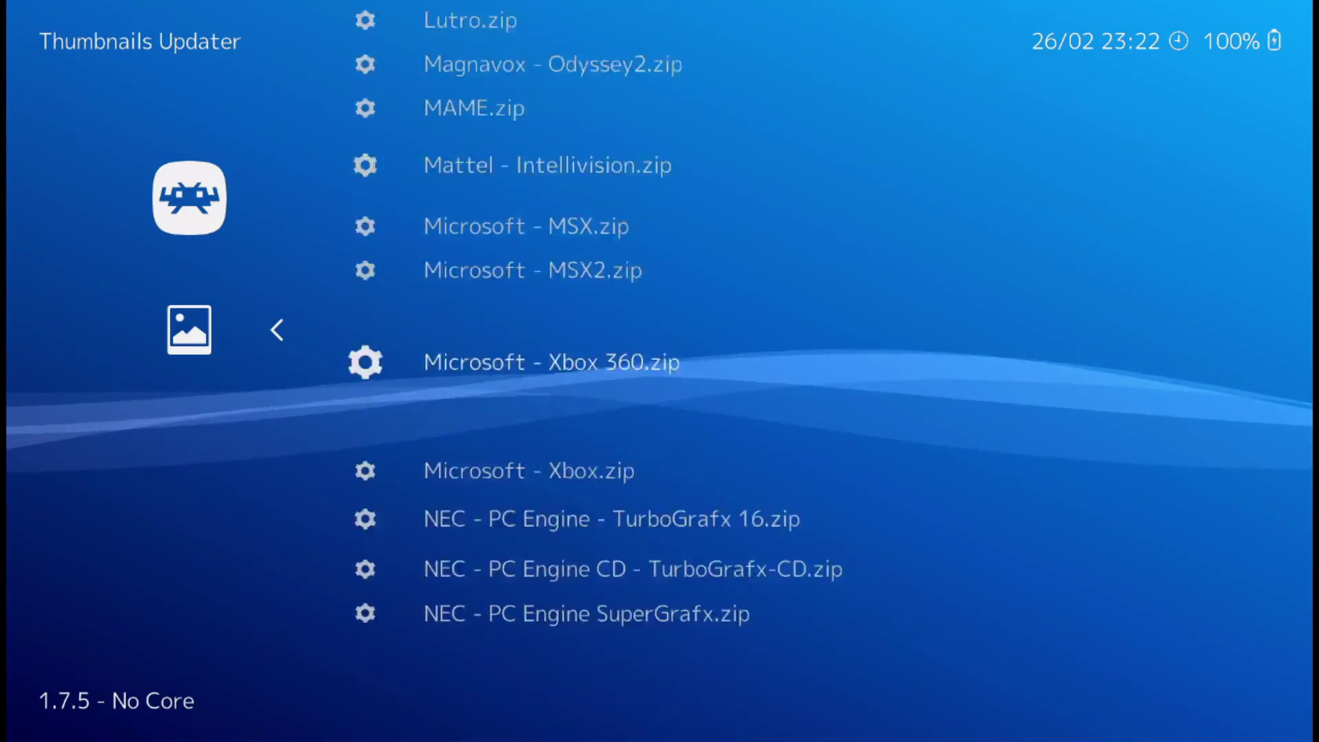
key(Up)
key(Up)
key(Up)
key(Up)
key(Up)
key(Up)
key(Up)
key(Up)
key(Up)
key(Up)
key(Up)
key(Up)
key(Up)
key(Up)
key(Up)
key(Up)
key(BackSpace)
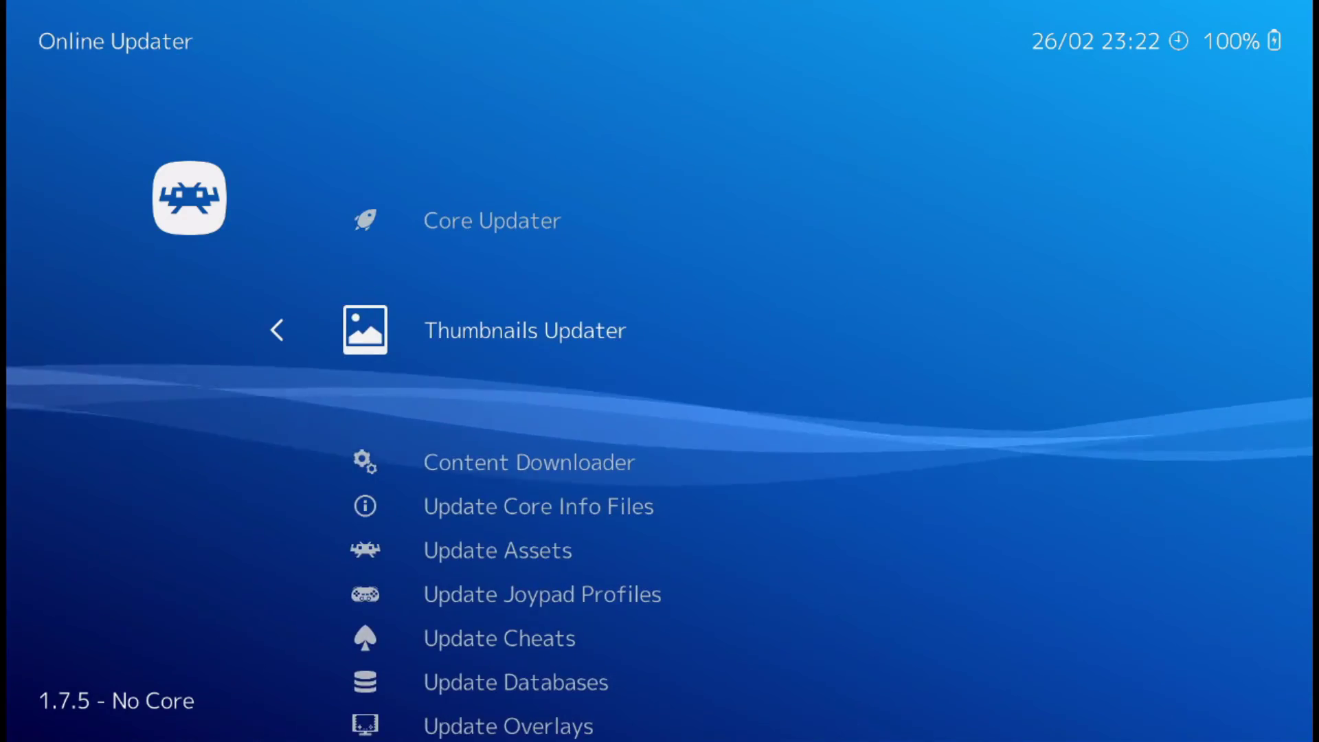
key(BackSpace)
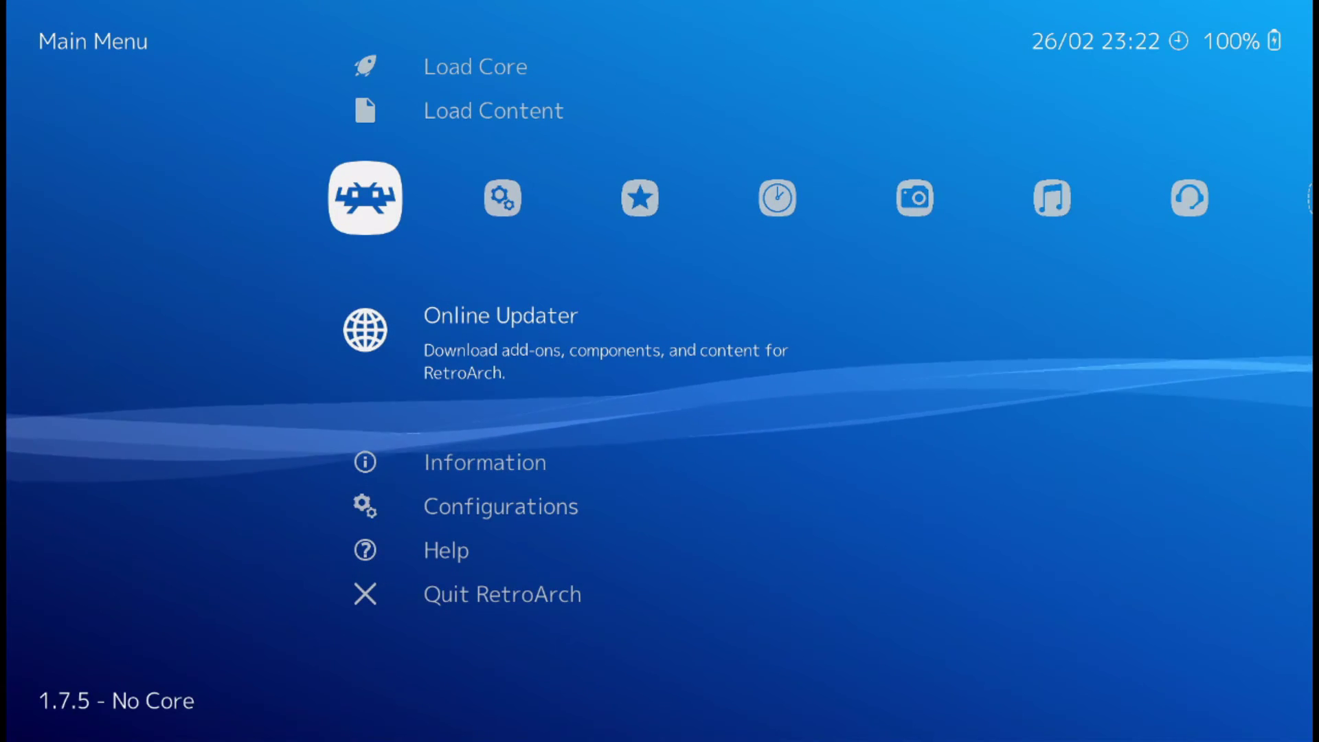
key(Right)
key(Right)
key(Right)
key(Right)
key(Right)
key(Right)
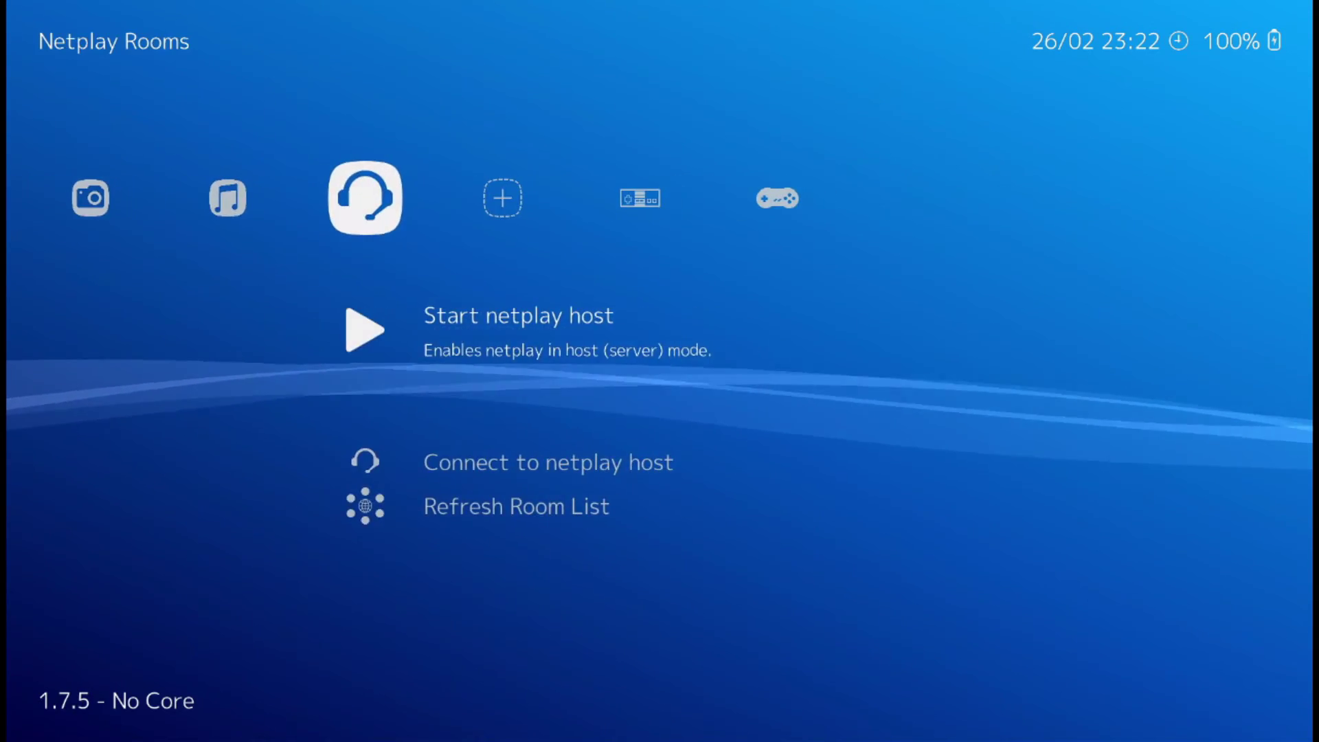
key(Right)
key(Right)
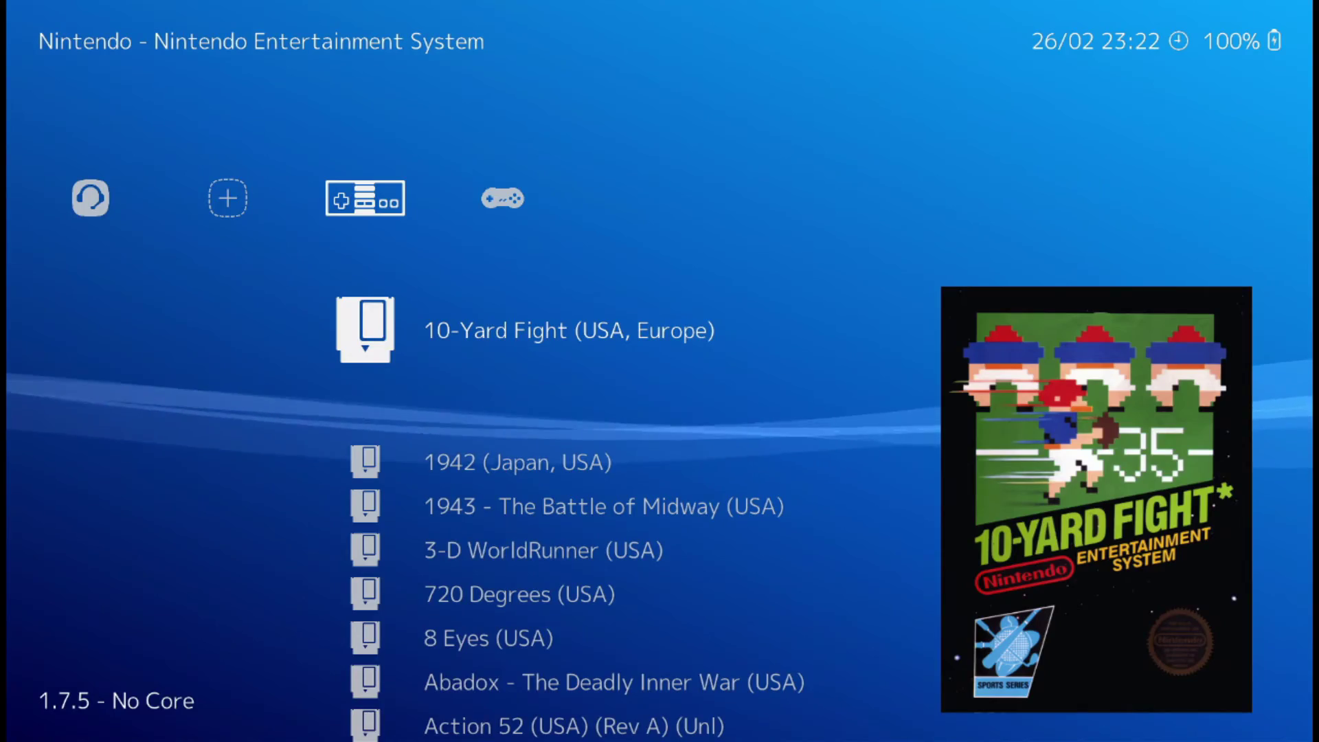
Look through the Nintendo Entertainment System games to check their box art, and check the Super Nintendo Entertainment System list
key(Down)
key(Down)
key(Down)
key(Down)
key(Down)
key(Down)
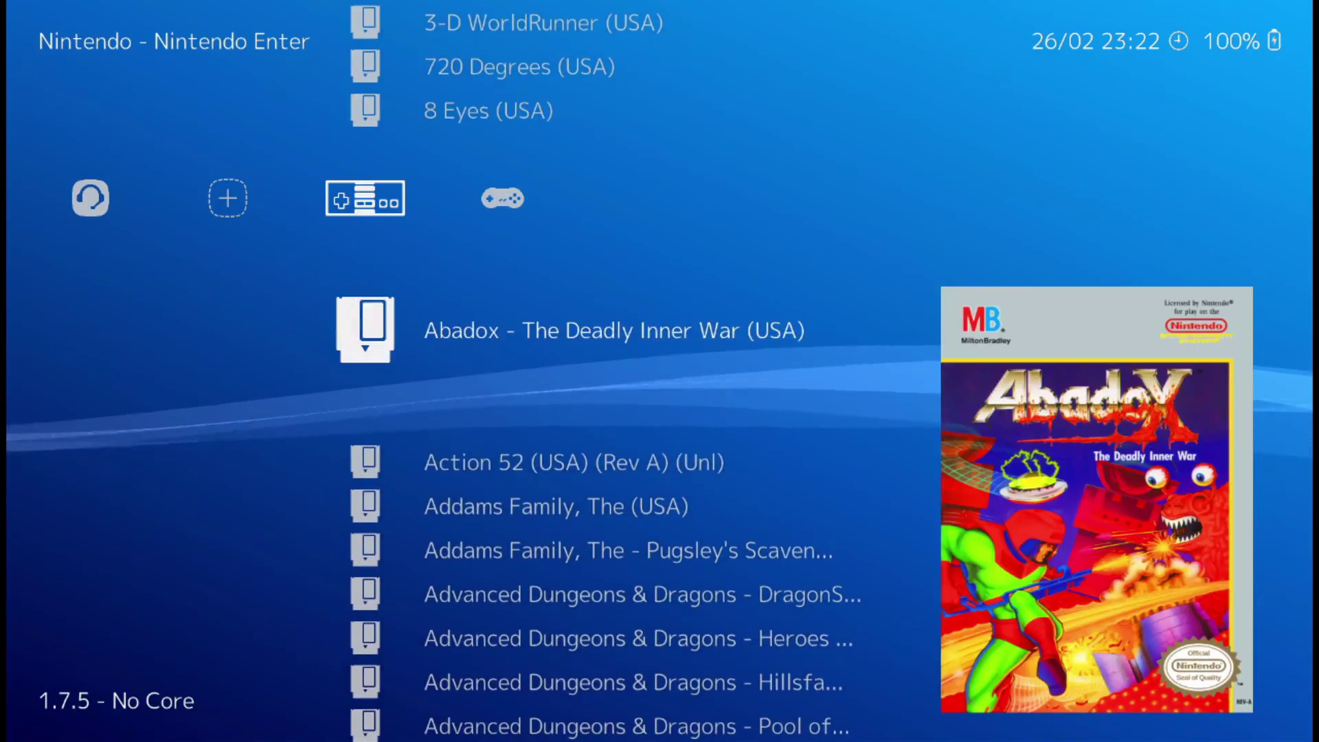
key(Down)
key(Down)
key(Down)
key(Down)
key(Down)
key(Down)
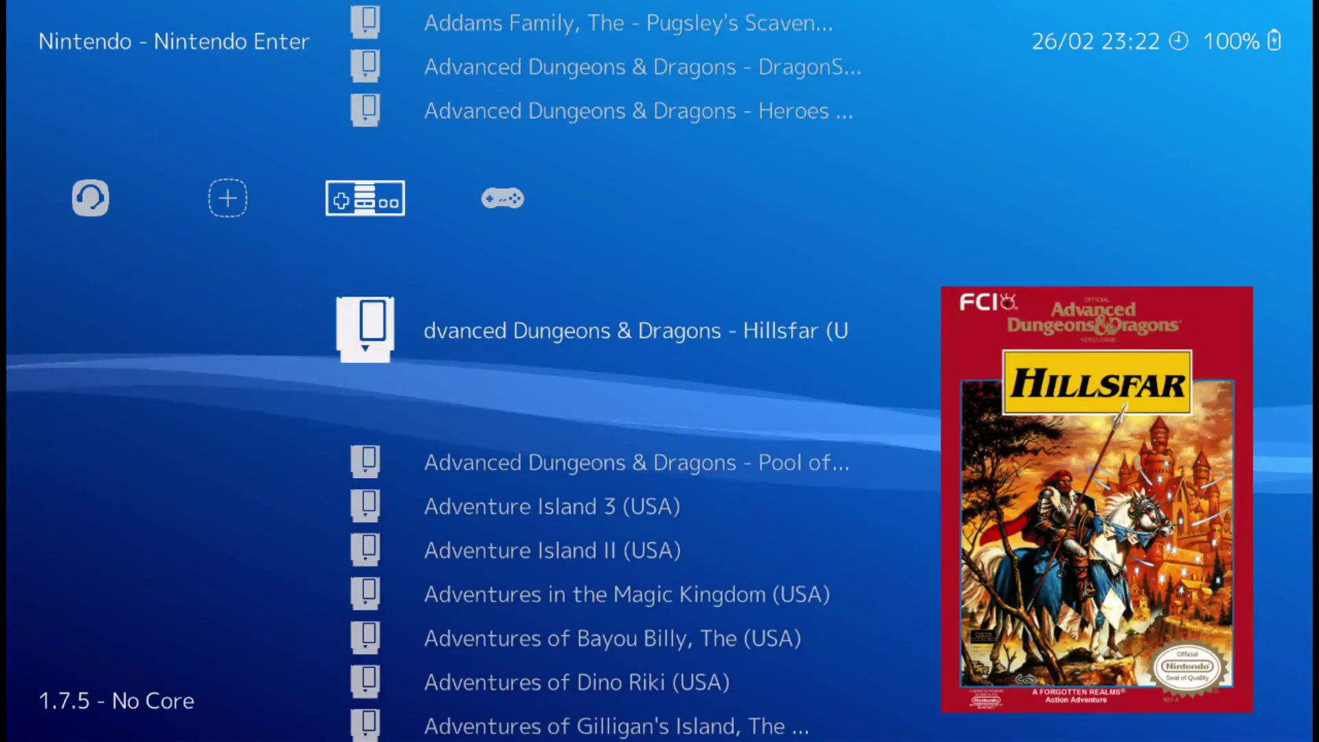
key(Down)
key(Down)
key(Down)
key(Down)
key(Down)
key(Down)
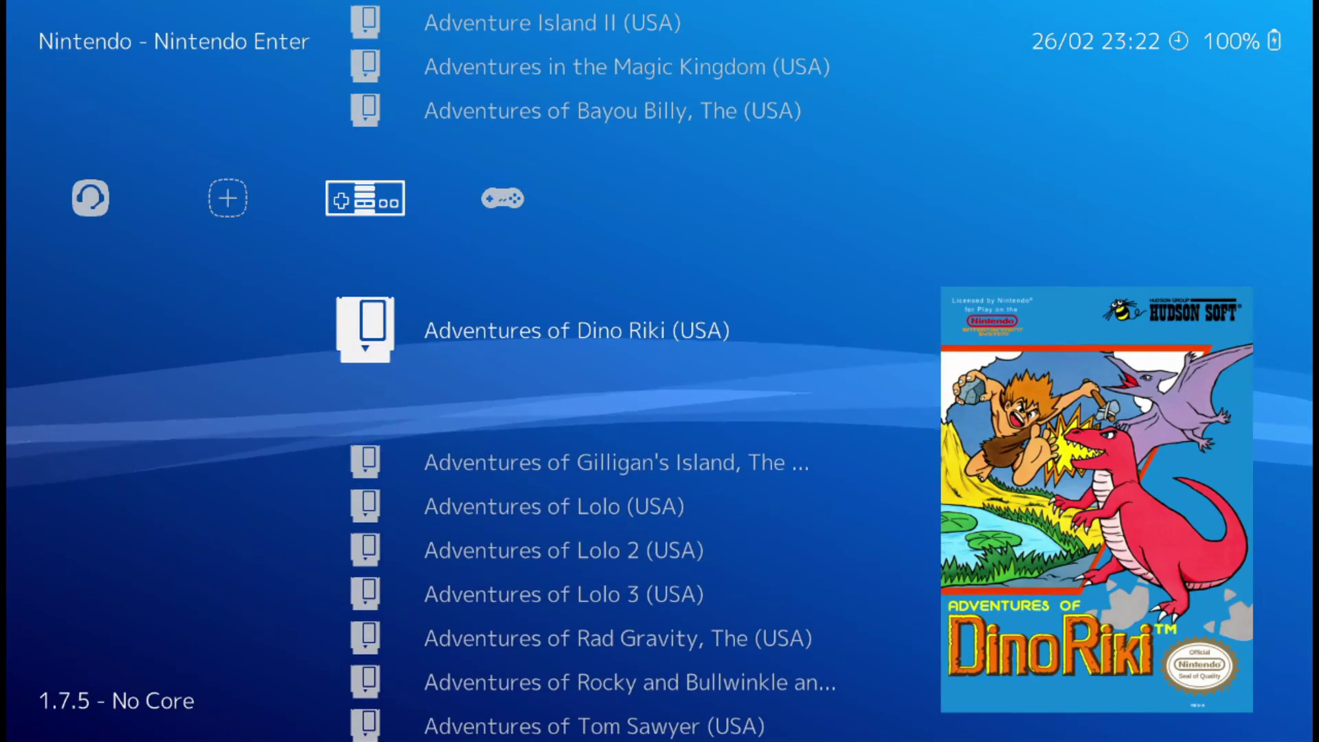
key(Down)
key(Down)
key(Down)
key(Down)
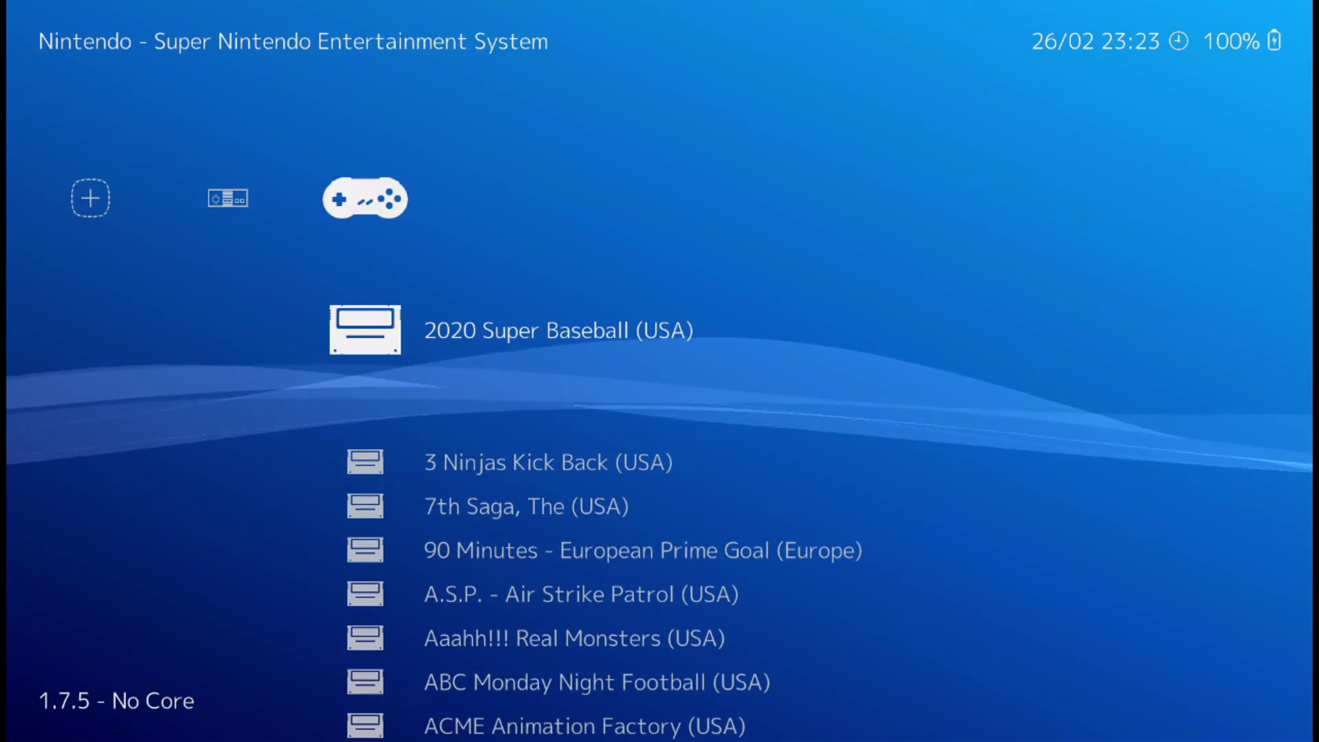
Return to the Main Menu and reopen the Thumbnails Updater in the Online Updater
key(Right)
key(Down)
key(Down)
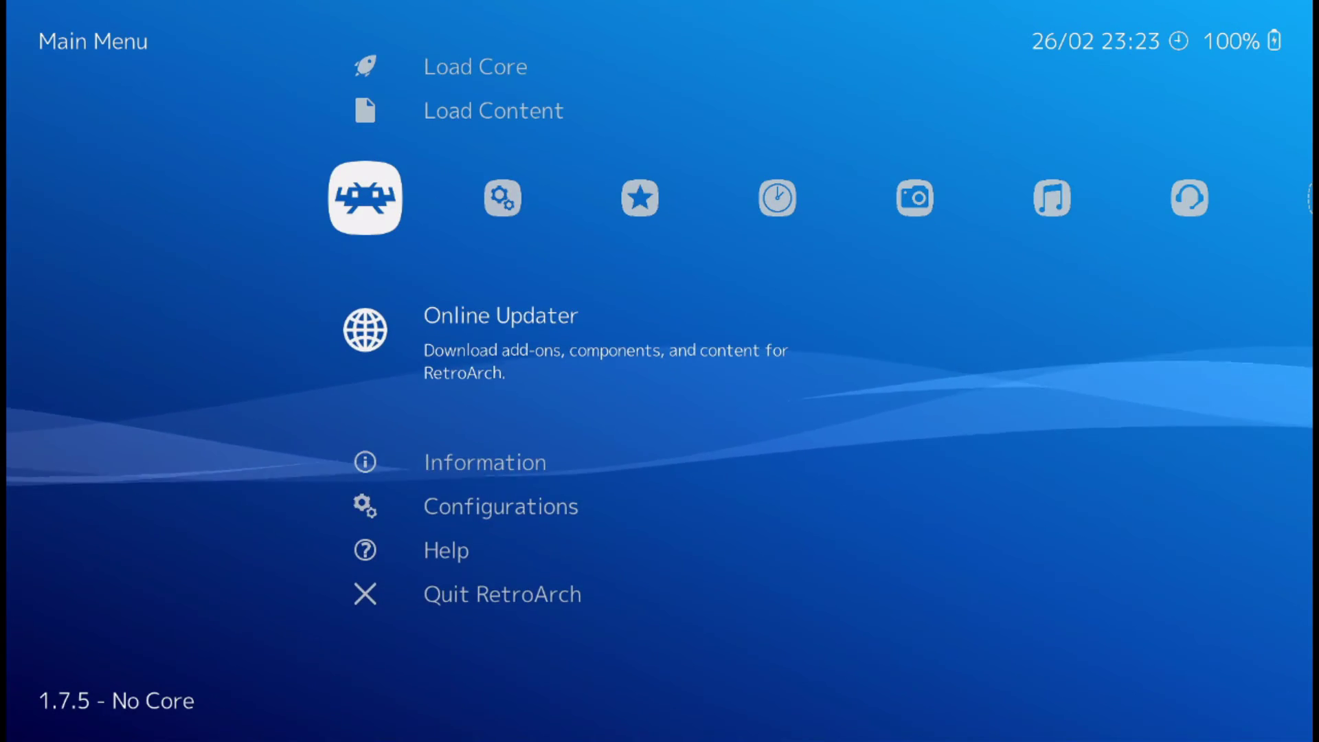
key(Return)
key(Down)
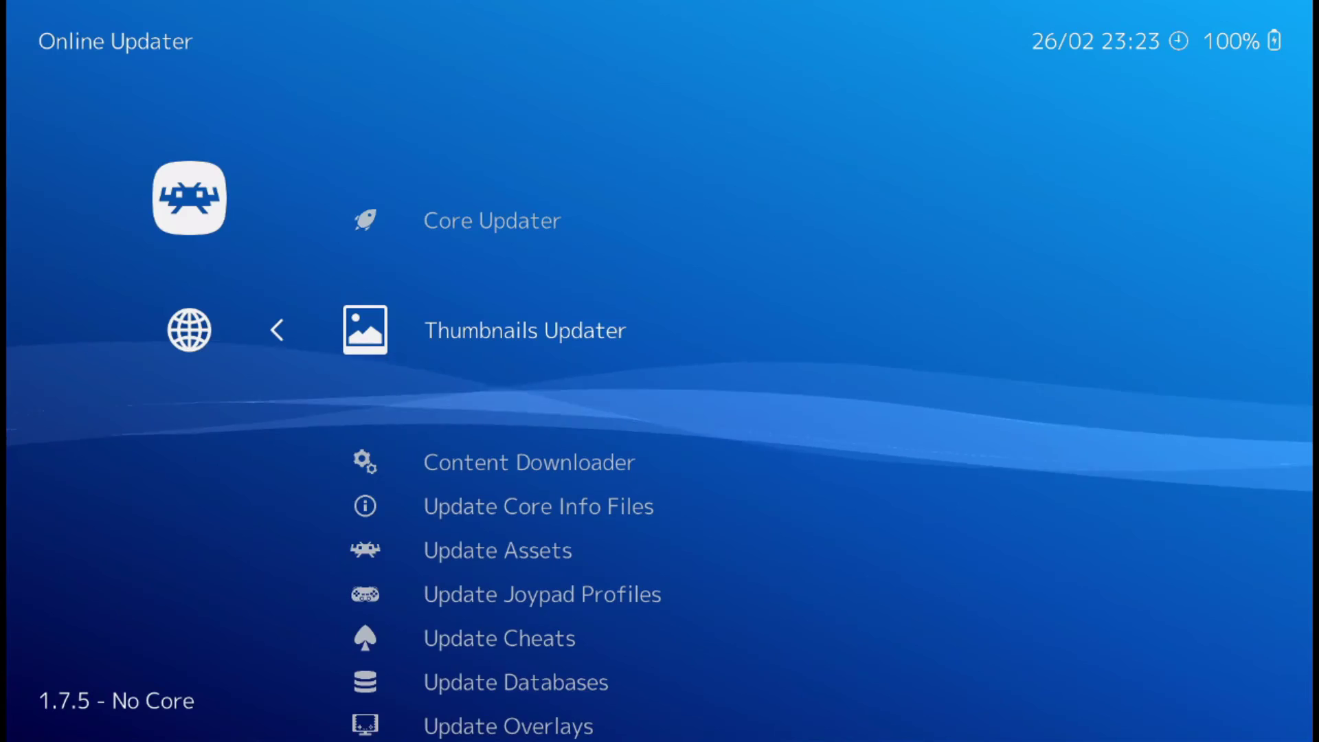
key(Return)
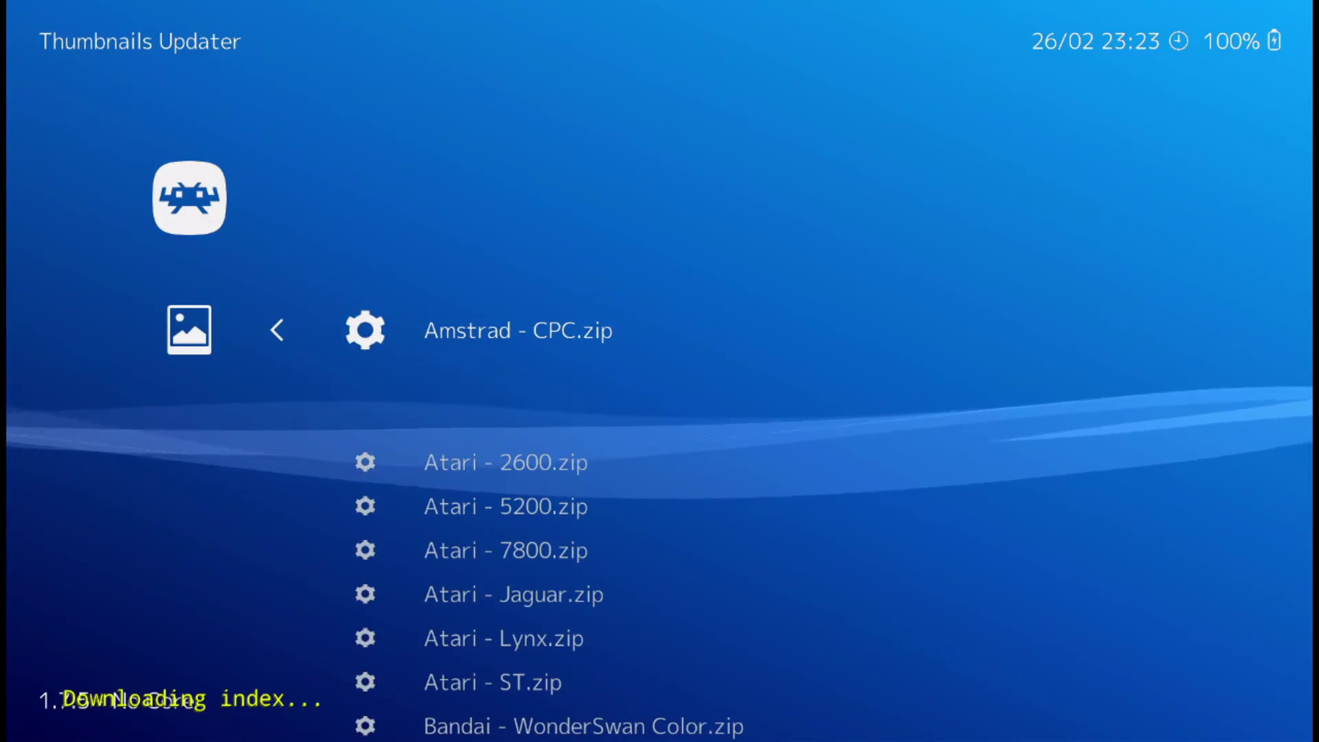
Download the thumbnail pack Nintendo - Super Nintendo Entertainment System.zip
key(Down)
key(Down)
key(Down)
key(Down)
key(Down)
key(Down)
key(Down)
key(Down)
key(Down)
key(Down)
key(Down)
key(Down)
key(Down)
key(Down)
key(Down)
key(Down)
key(Down)
key(Down)
key(Down)
key(Down)
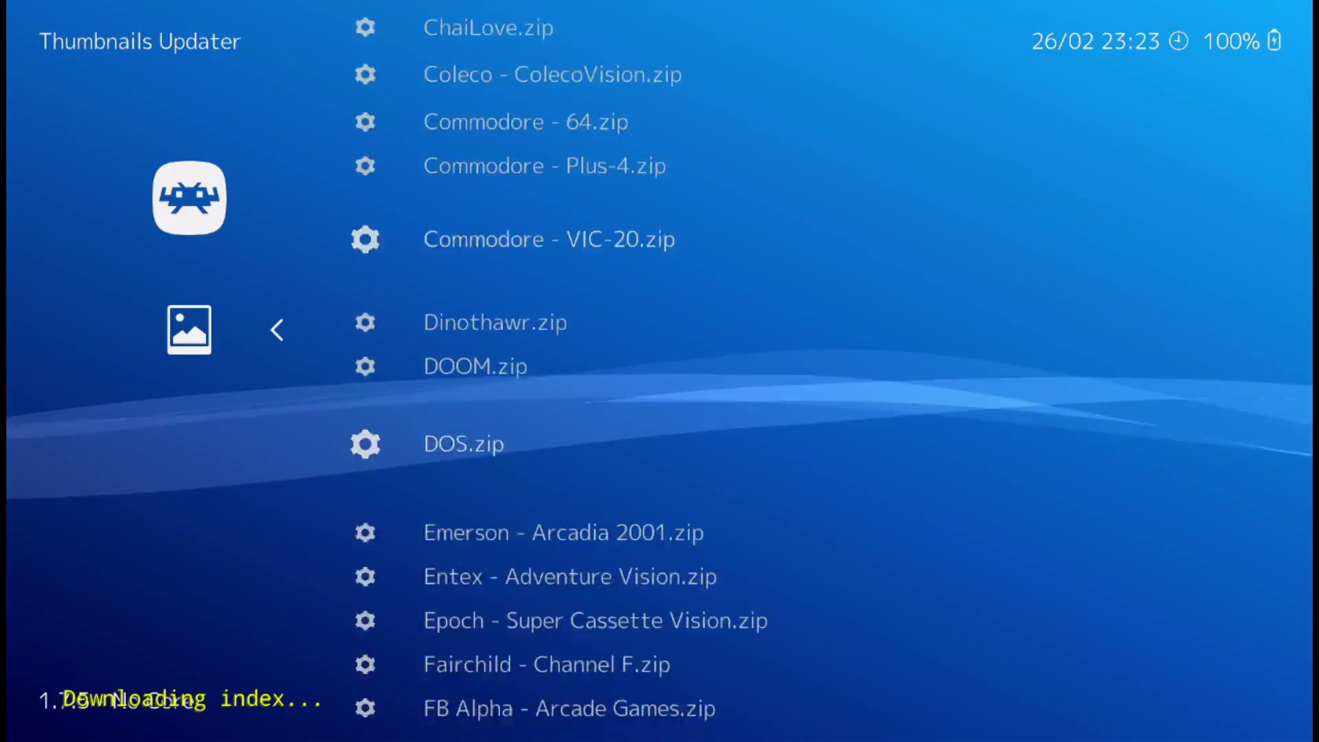
key(Down)
key(Down)
key(Down)
key(Down)
key(Down)
key(Down)
key(Down)
key(Down)
key(Down)
key(Down)
key(Down)
key(Down)
key(Down)
key(Down)
key(Down)
key(Down)
key(Down)
key(Down)
key(Down)
key(Down)
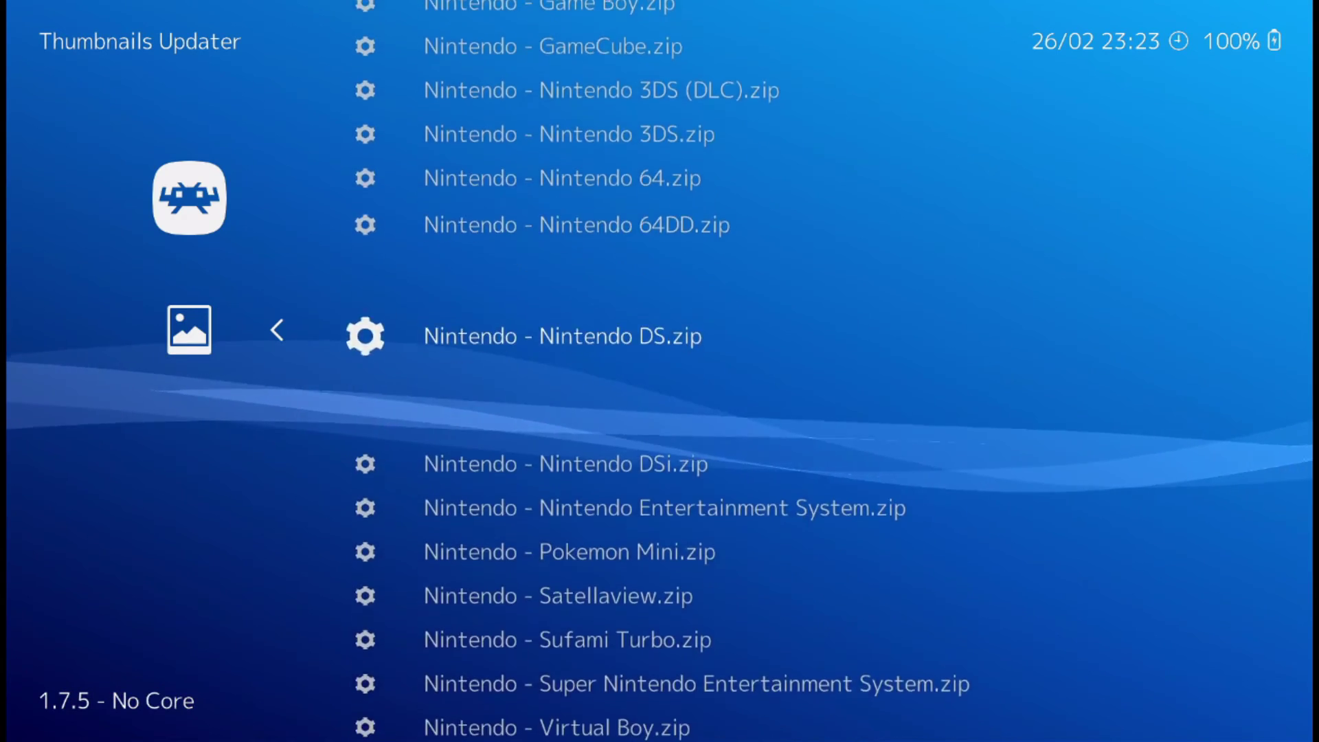
key(Down)
key(Down)
key(Down)
key(Down)
key(Down)
key(Down)
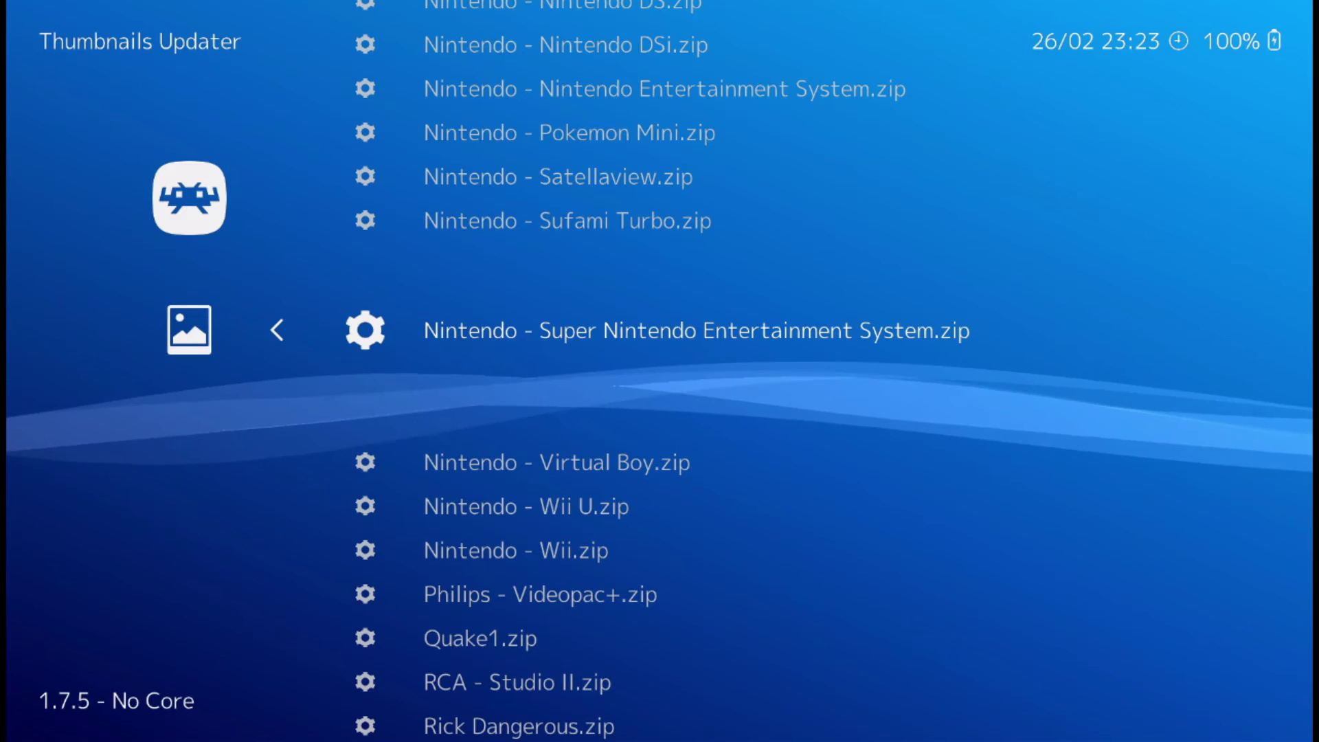
key(Return)
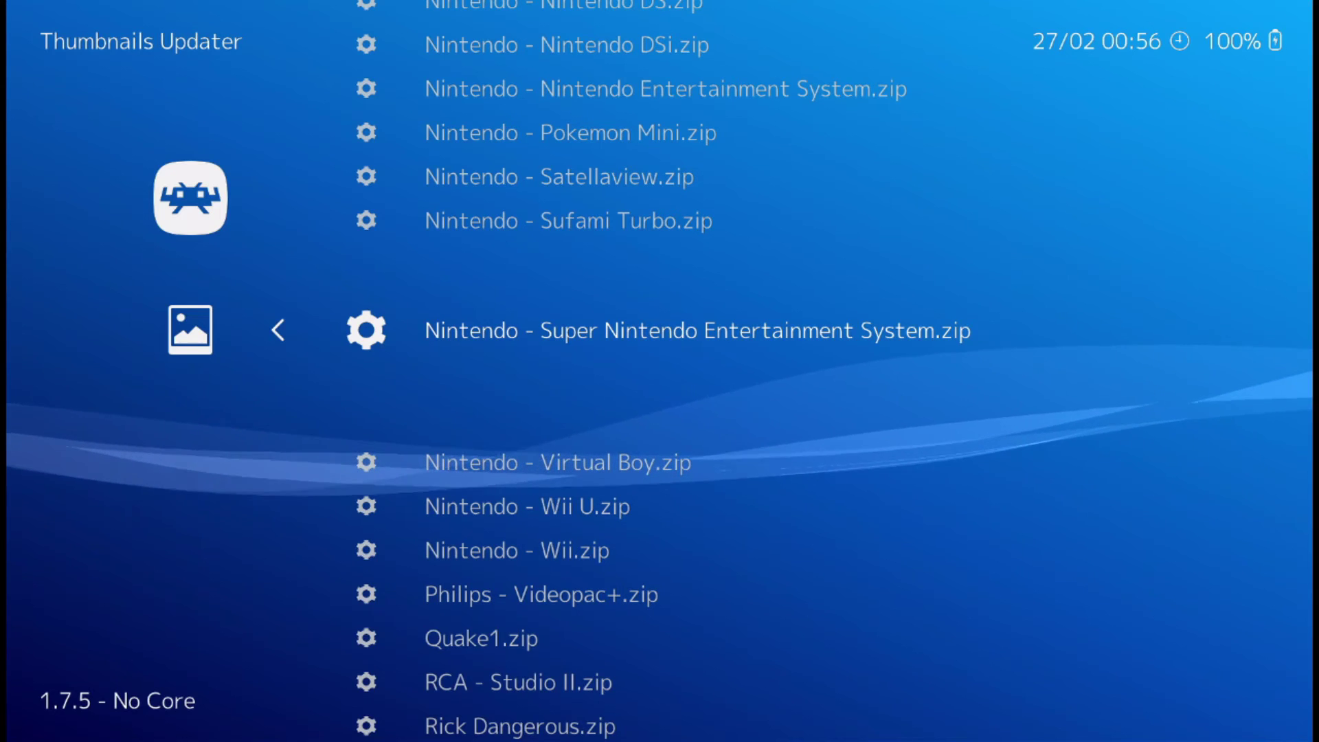
Leave the Thumbnails Updater and go to the Super Nintendo Entertainment System game list
key(BackSpace)
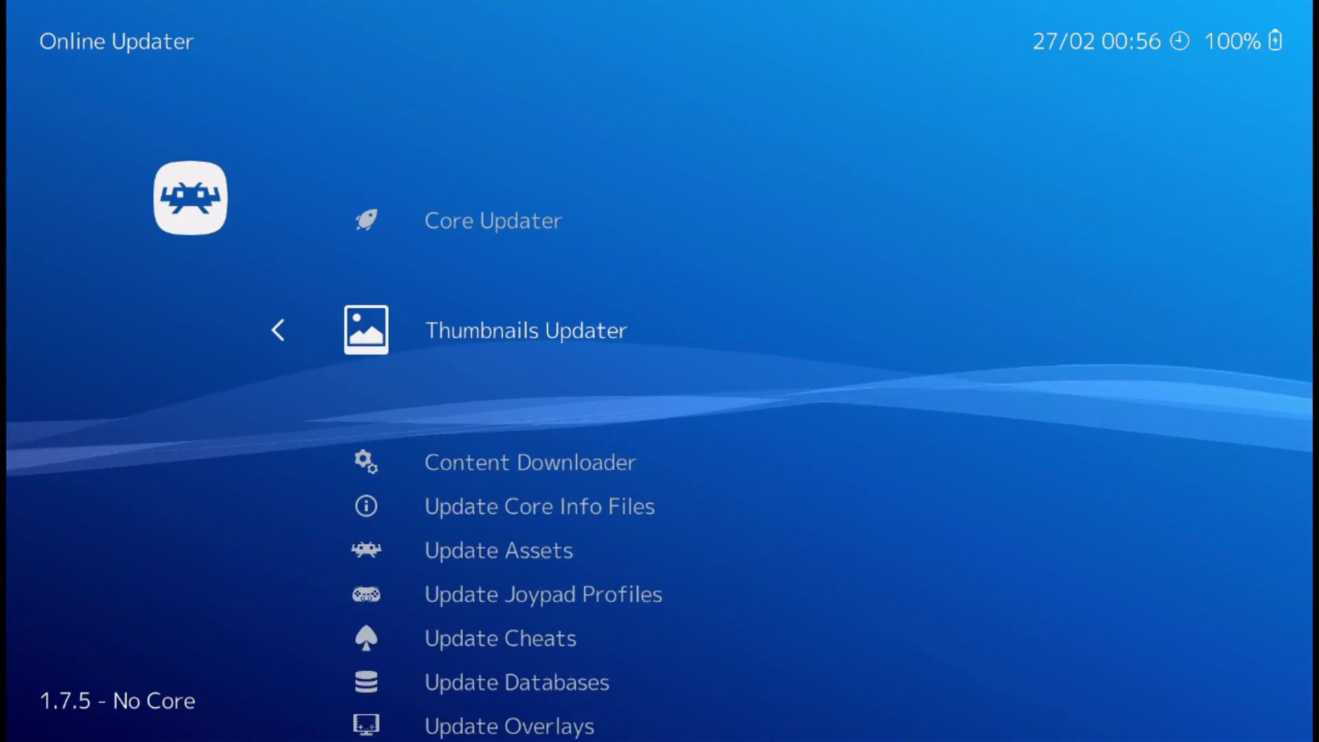
key(BackSpace)
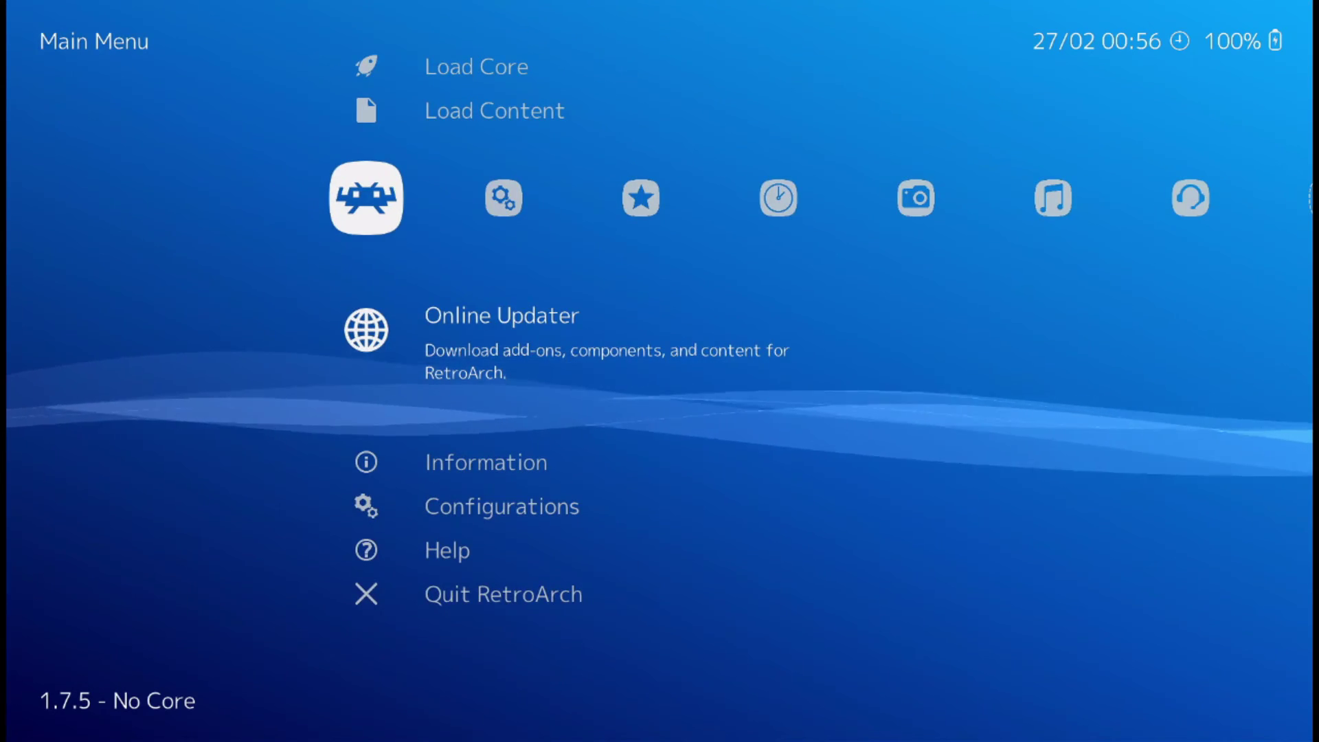
key(Left)
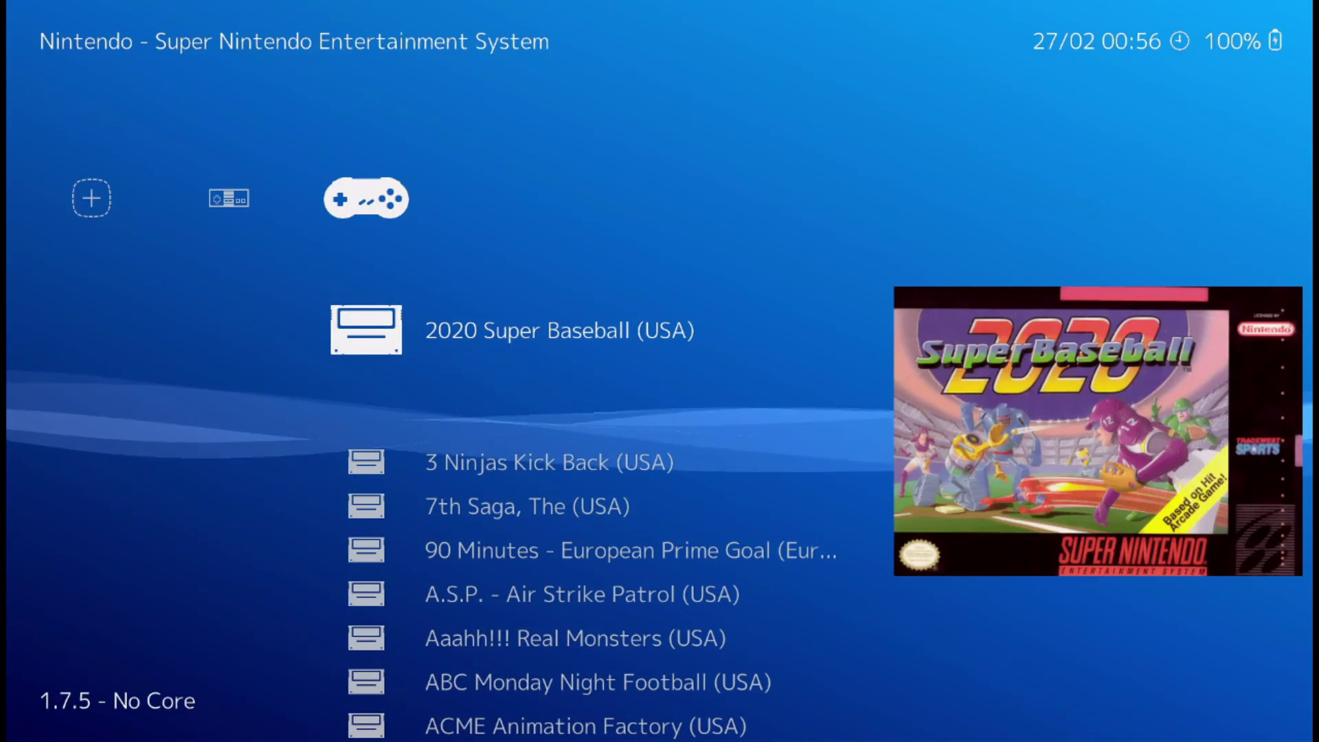
Look through the first Super Nintendo Entertainment System games to check their box art
key(Down)
key(Down)
key(Down)
key(Down)
key(Down)
key(Down)
key(Down)
key(Down)
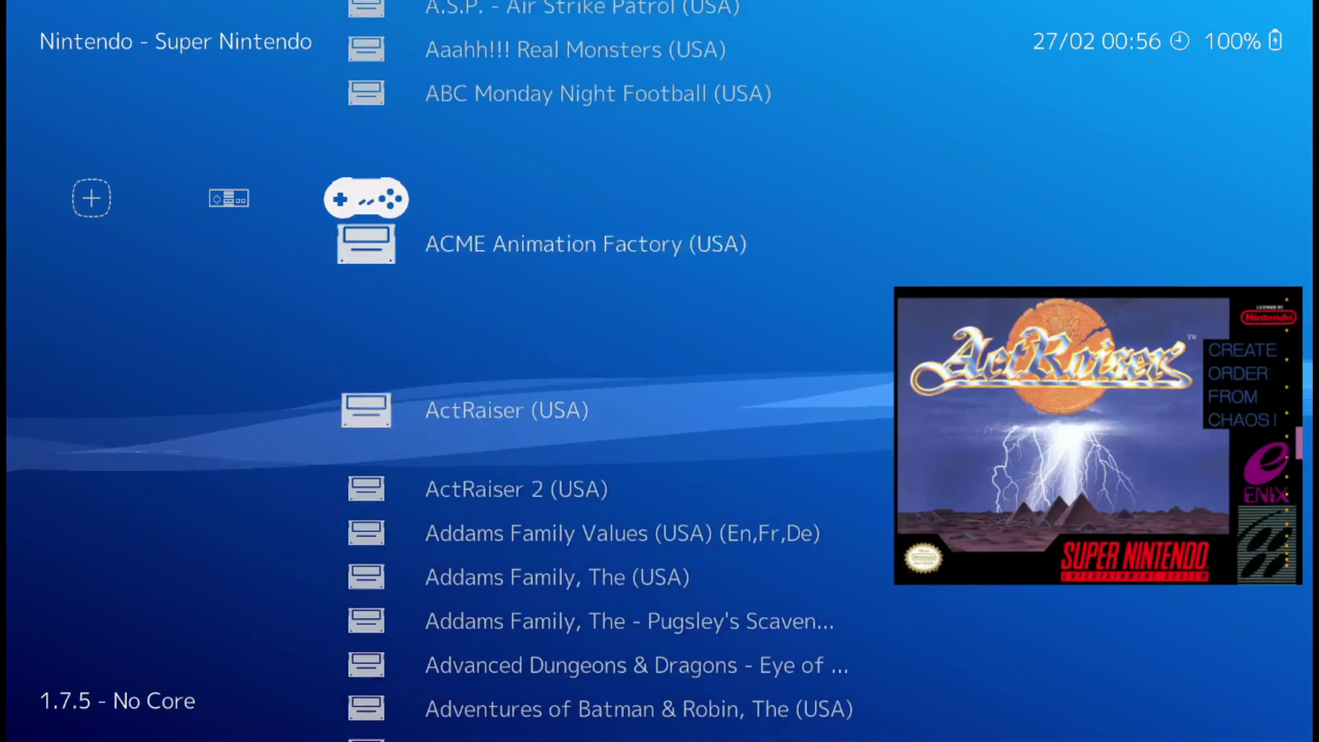
key(Down)
key(Down)
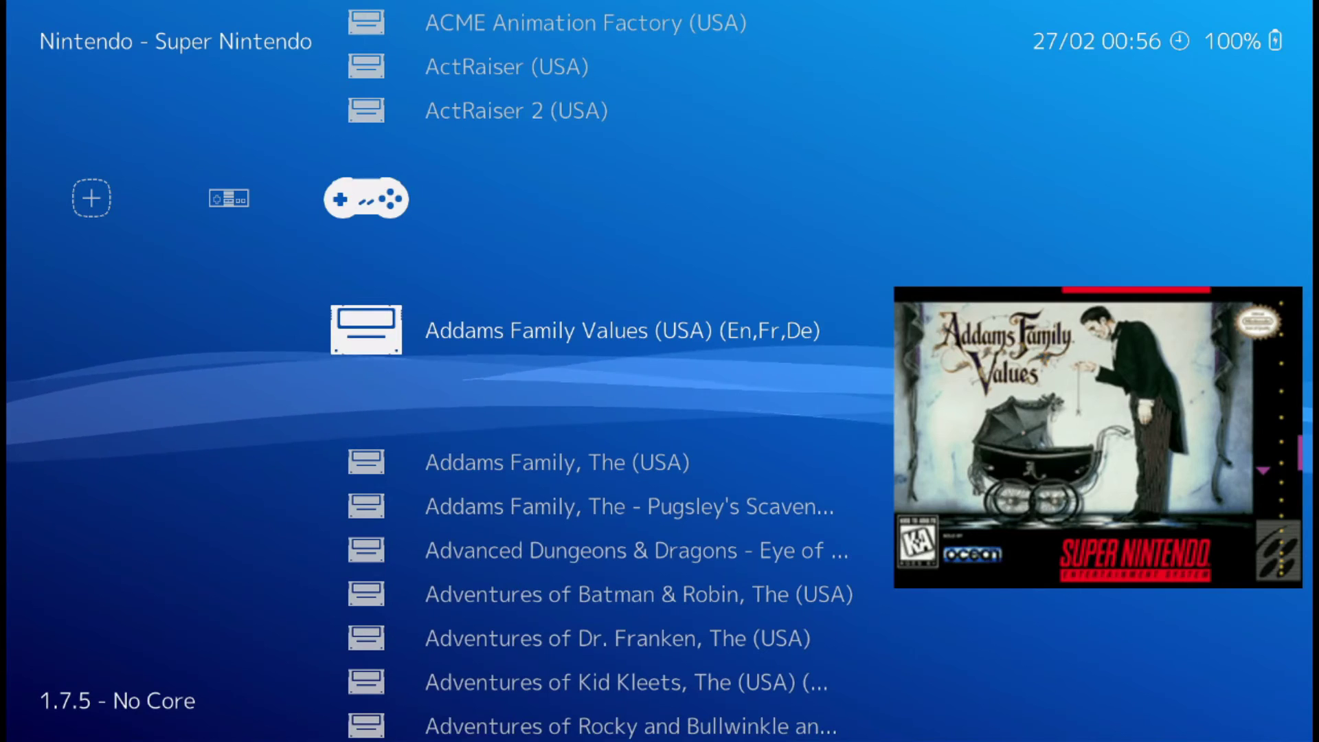
Switch to the Nintendo Entertainment System list and check the box art of its first games
key(Left)
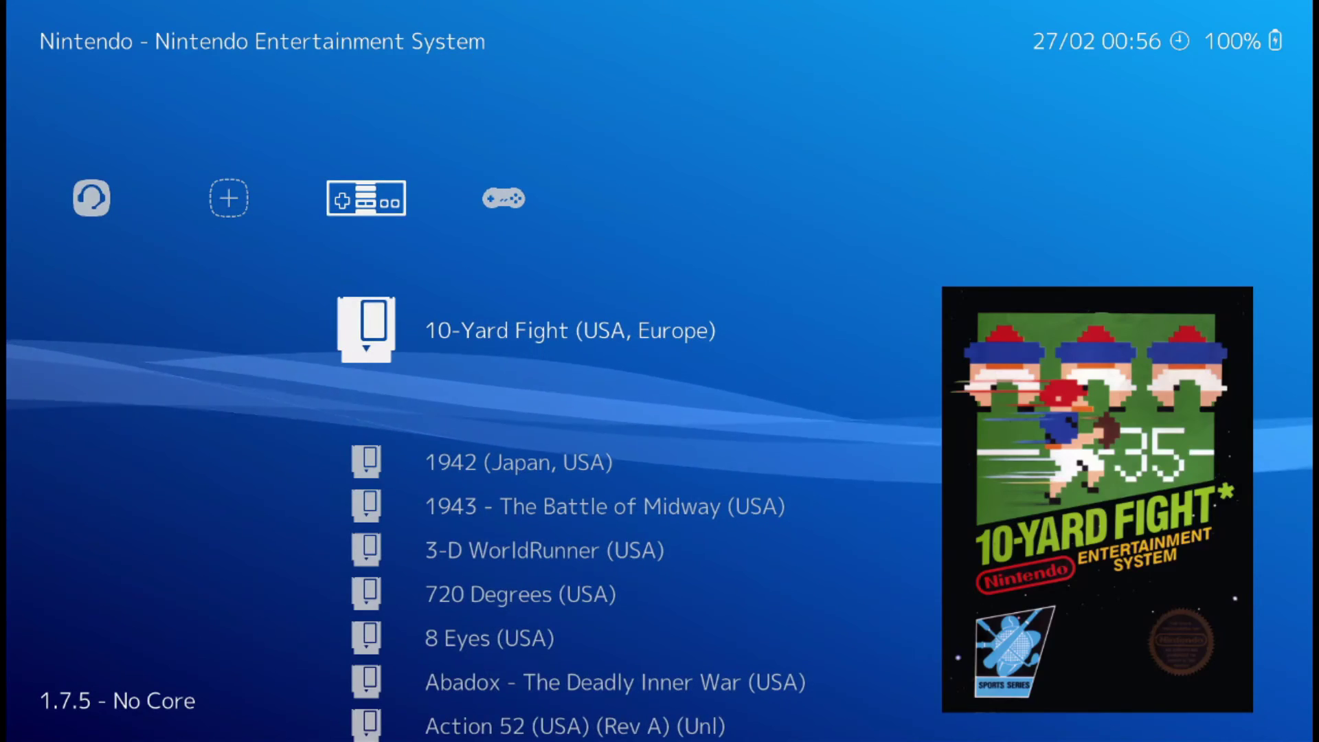
key(Down)
key(Down)
key(Down)
key(Down)
key(Down)
key(Down)
key(Down)
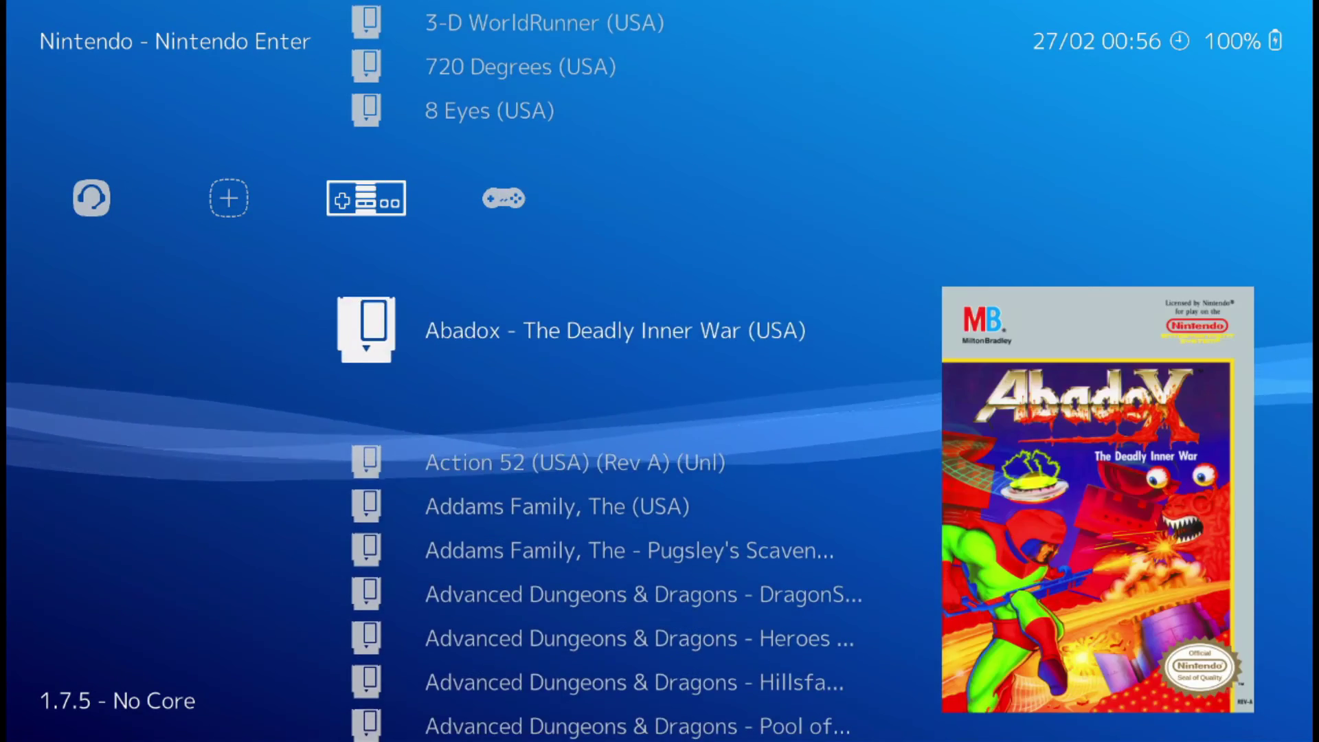
key(Up)
key(Up)
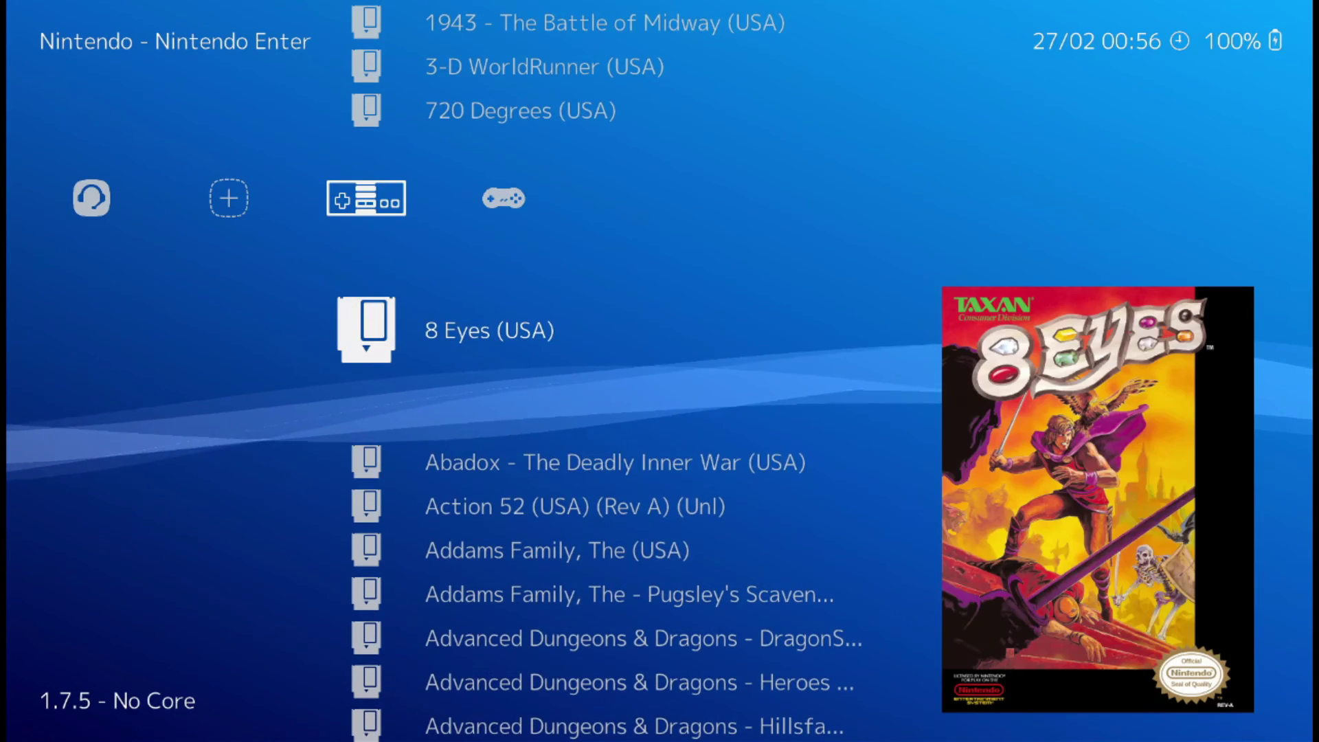
key(Up)
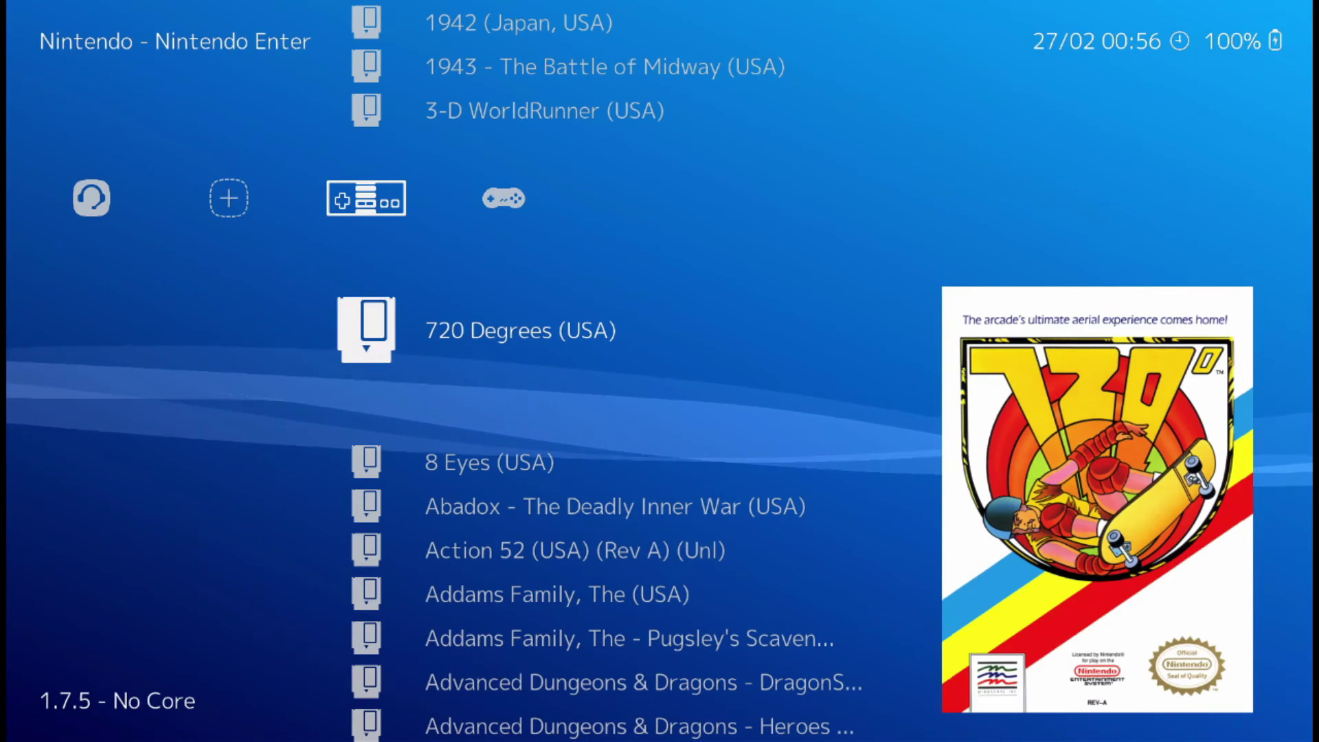
Run Back to the Future (USA) from the Nintendo Entertainment System list with the QuickNES core
key(Down)
key(Down)
key(Down)
key(Down)
key(Down)
key(Down)
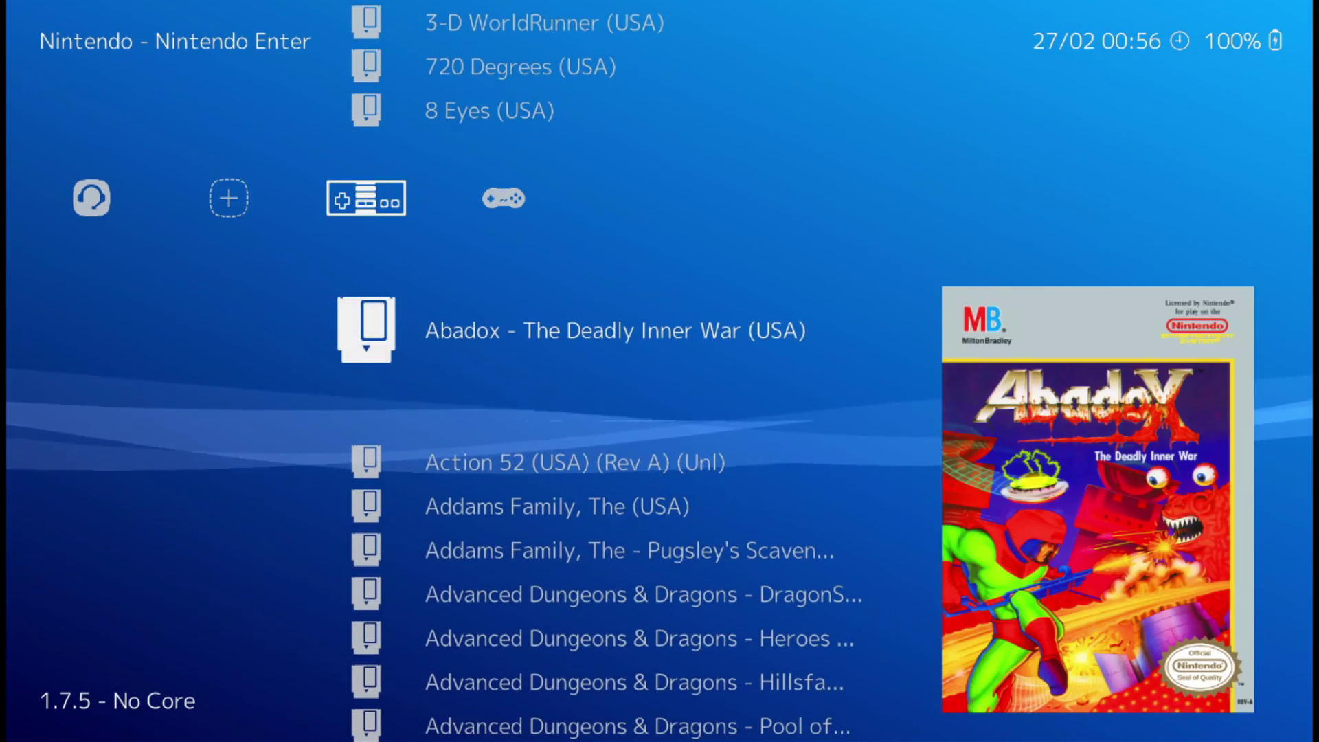
key(Down)
key(Down)
key(Down)
key(Down)
key(Down)
key(Down)
key(Down)
key(Down)
key(Down)
key(Down)
key(Down)
key(Down)
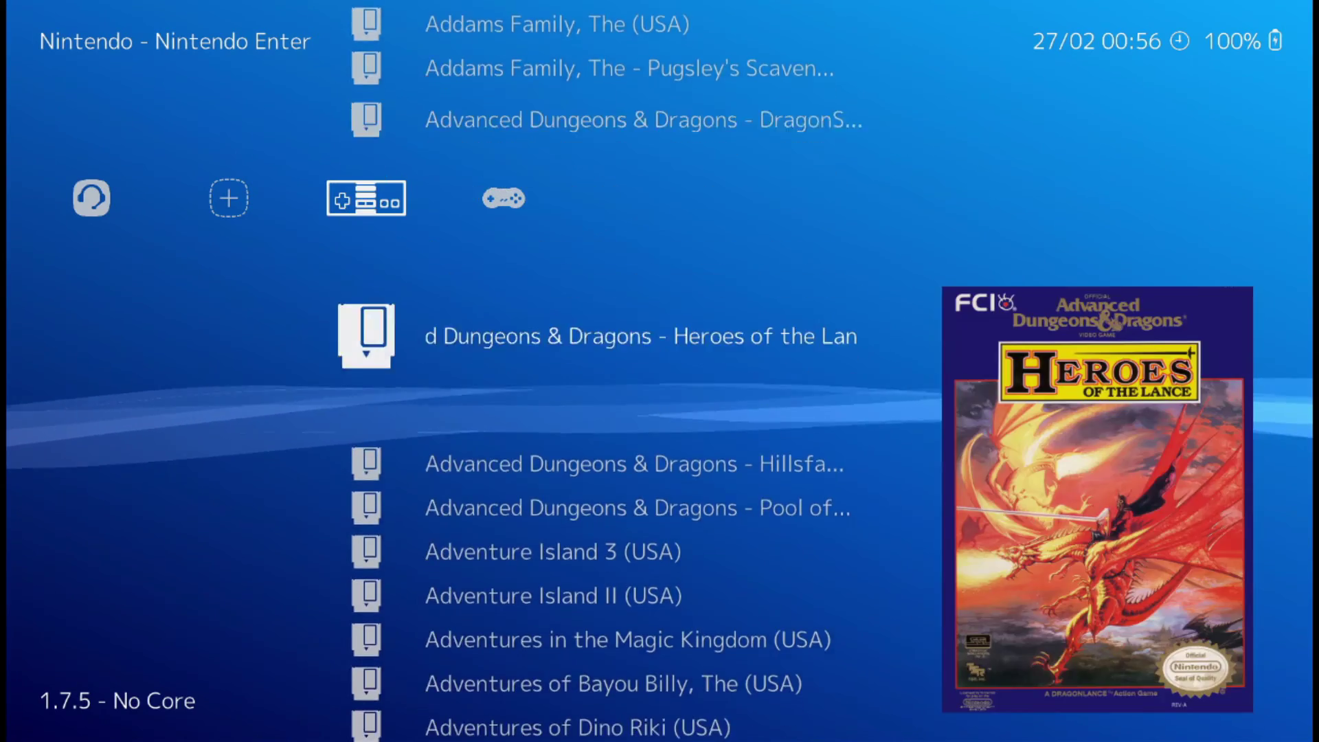
key(Down)
key(Down)
key(Down)
key(Down)
key(Down)
key(Down)
key(Down)
key(Down)
key(Down)
key(Down)
key(Down)
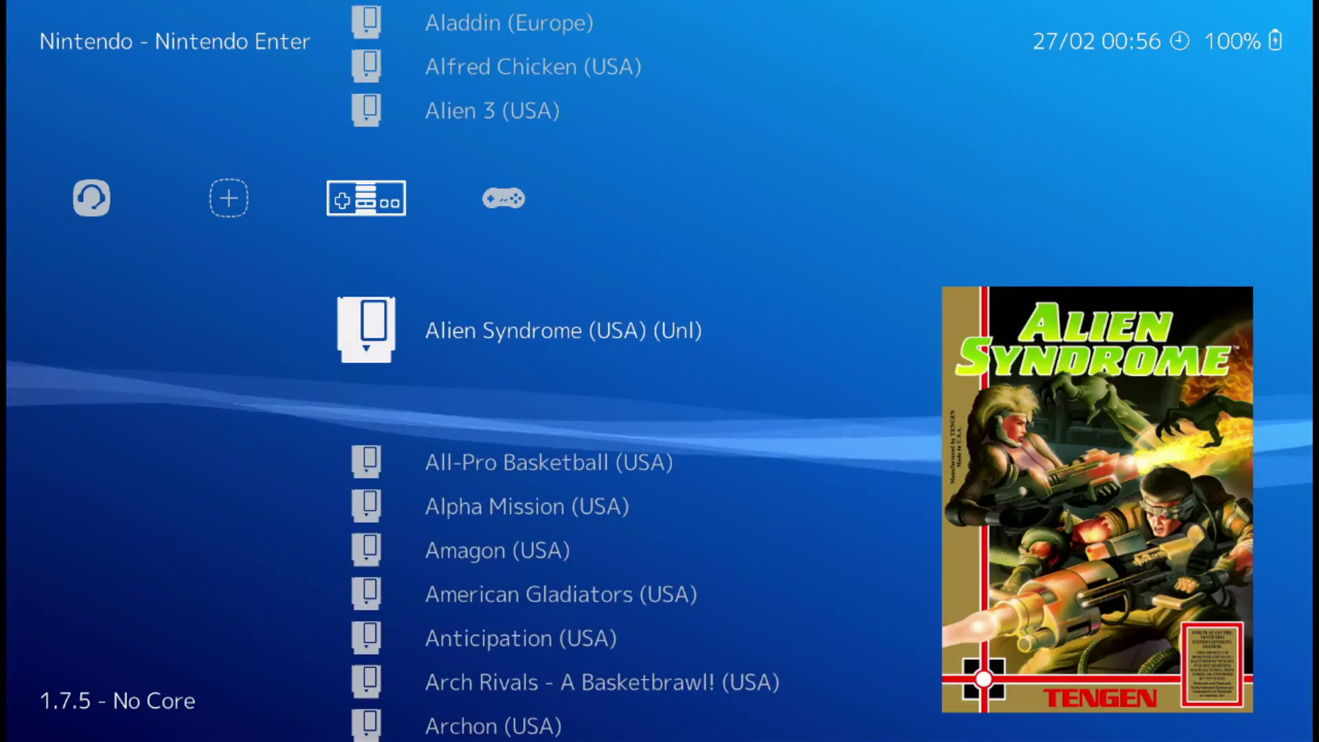
key(Down)
key(Down)
key(Down)
key(Down)
key(Down)
key(Down)
key(Down)
key(Down)
key(Down)
key(Down)
key(Down)
key(Down)
key(Down)
key(Down)
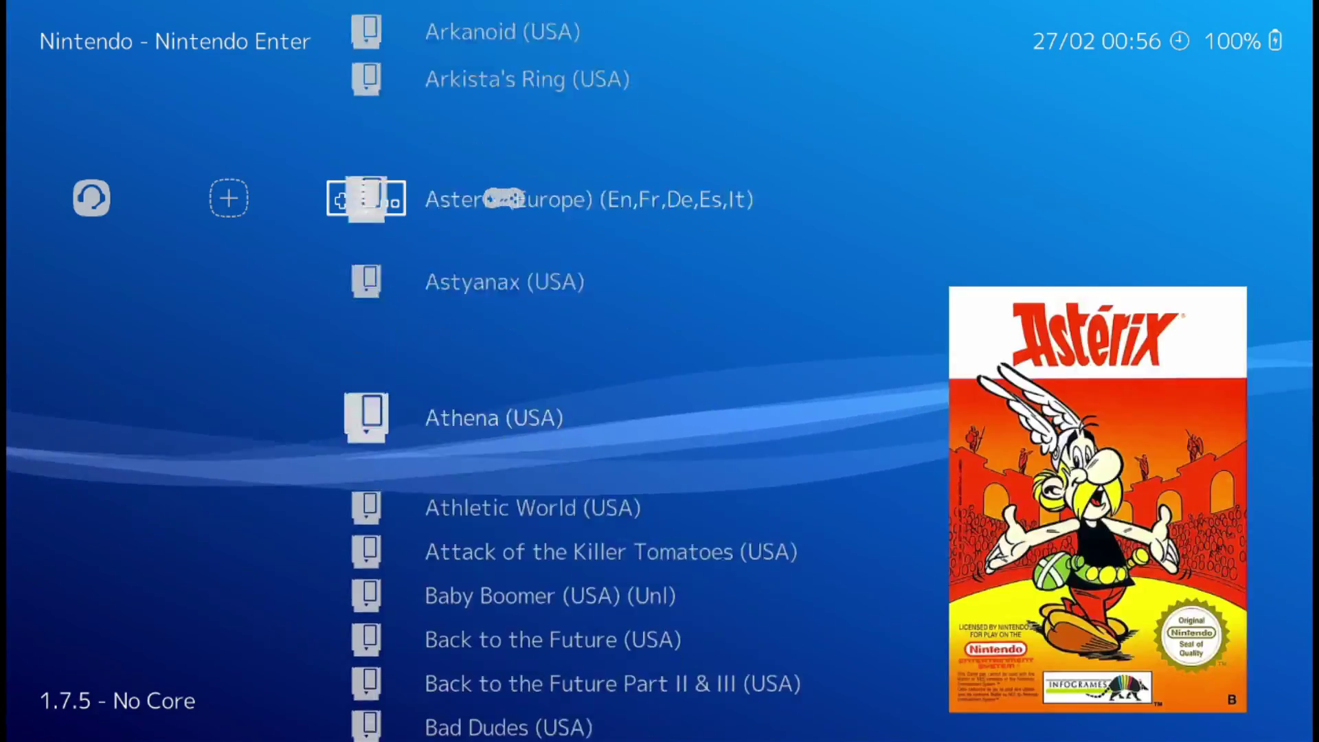
key(Down)
key(Down)
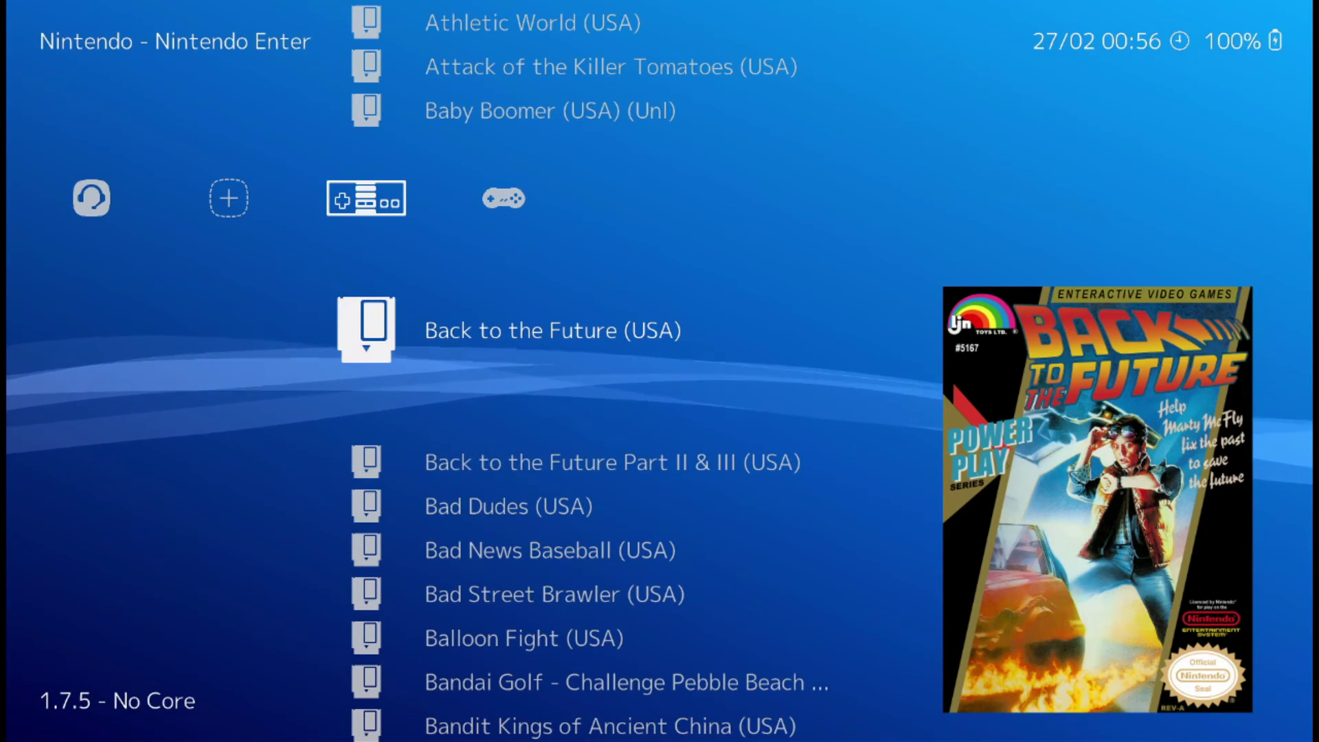
key(Return)
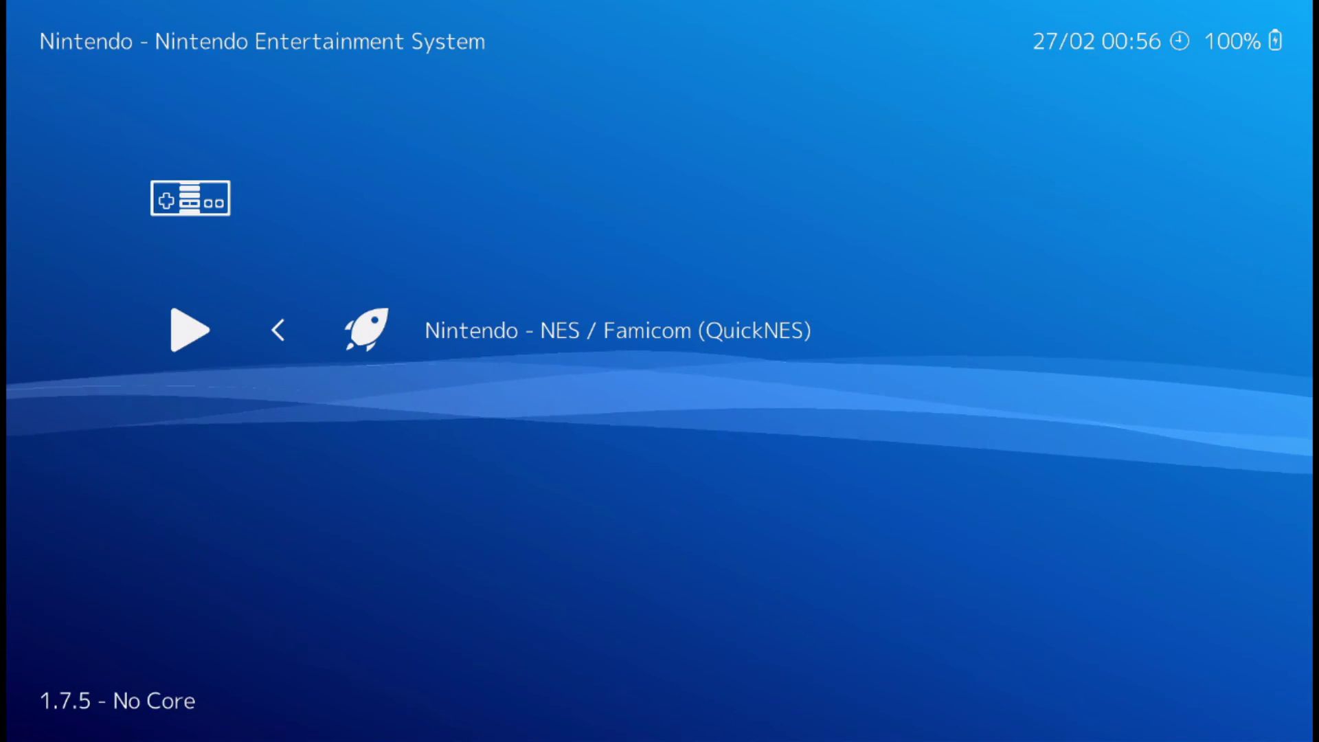
key(BackSpace)
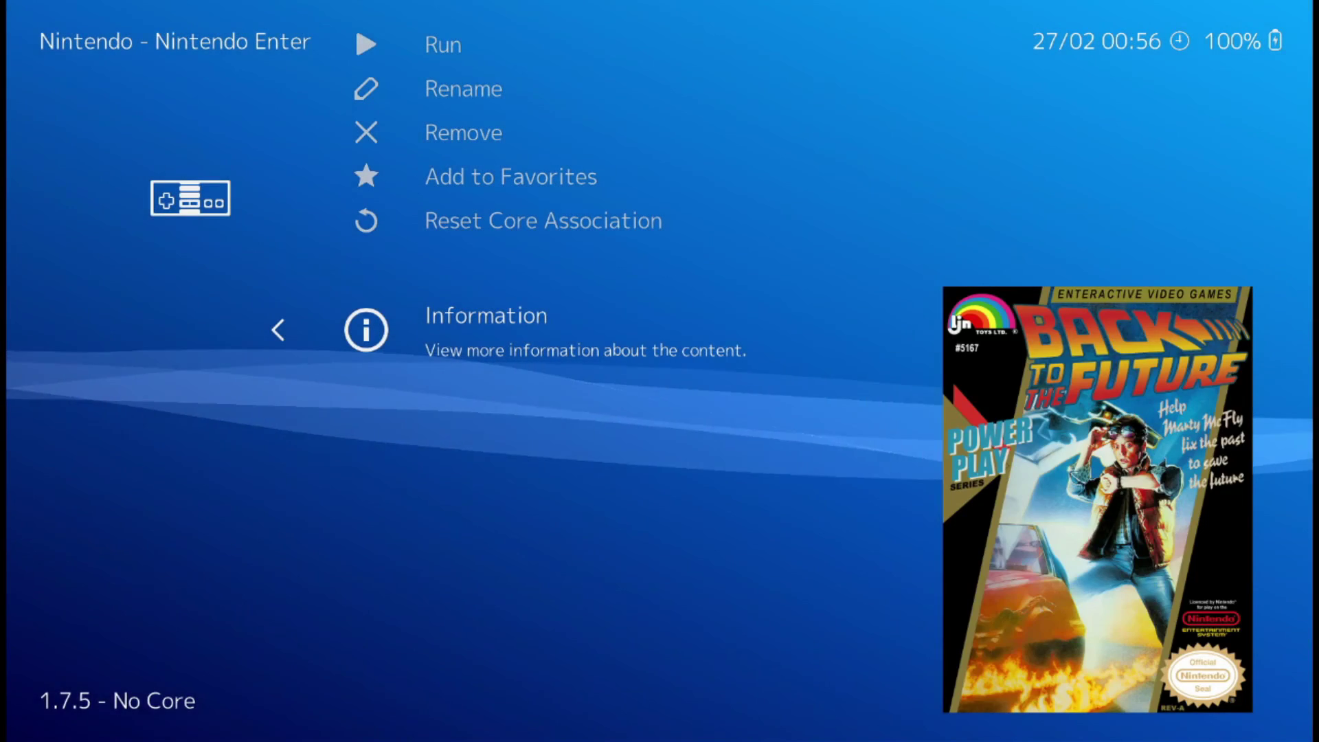
key(Down)
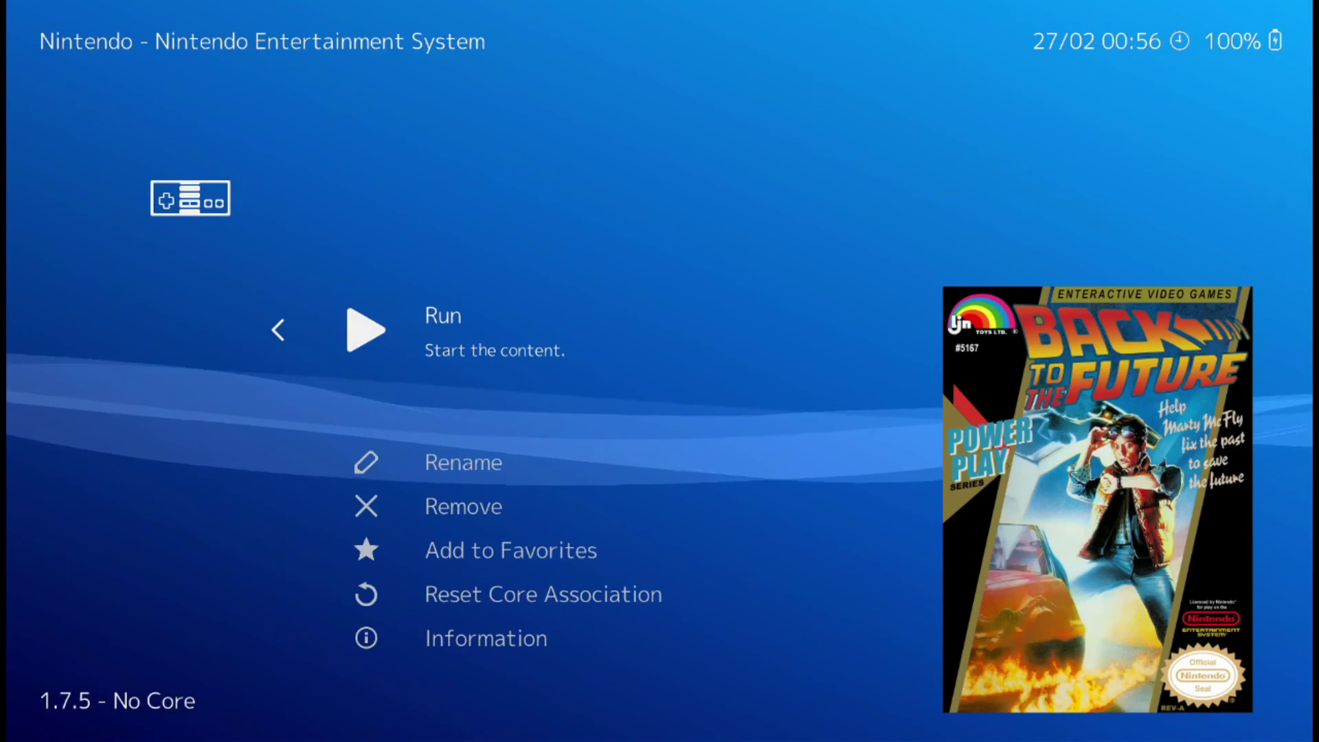
key(Return)
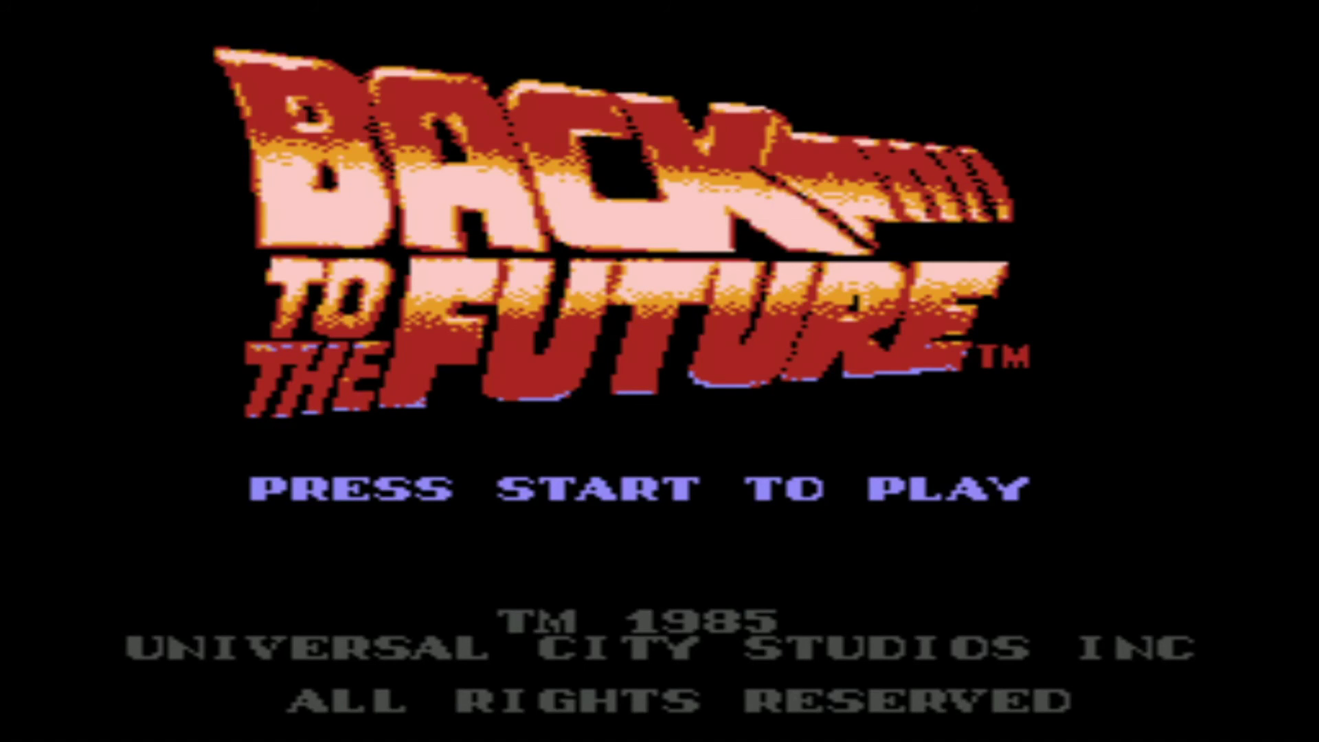
Close the running Back to the Future content and return to the Nintendo Entertainment System game list
key(XF86AudioLowerVolume)
key(F1)
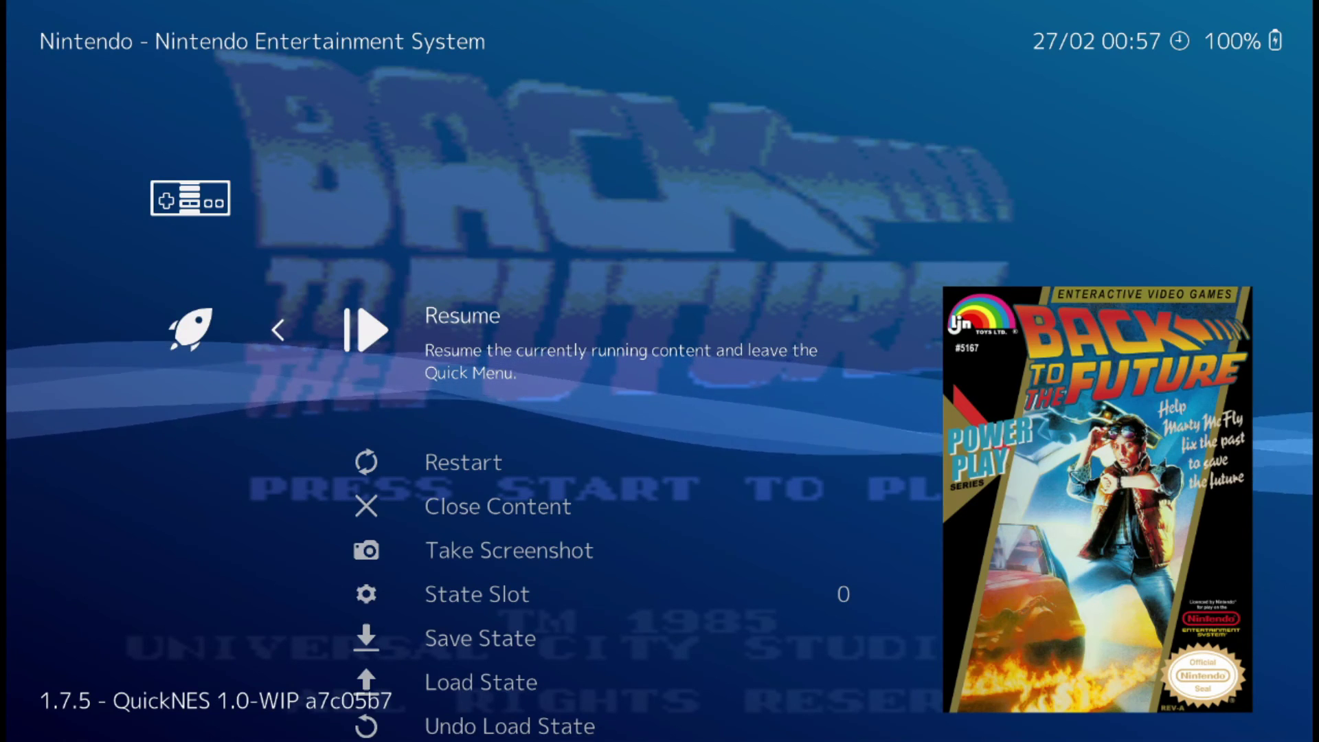
key(Down)
key(Down)
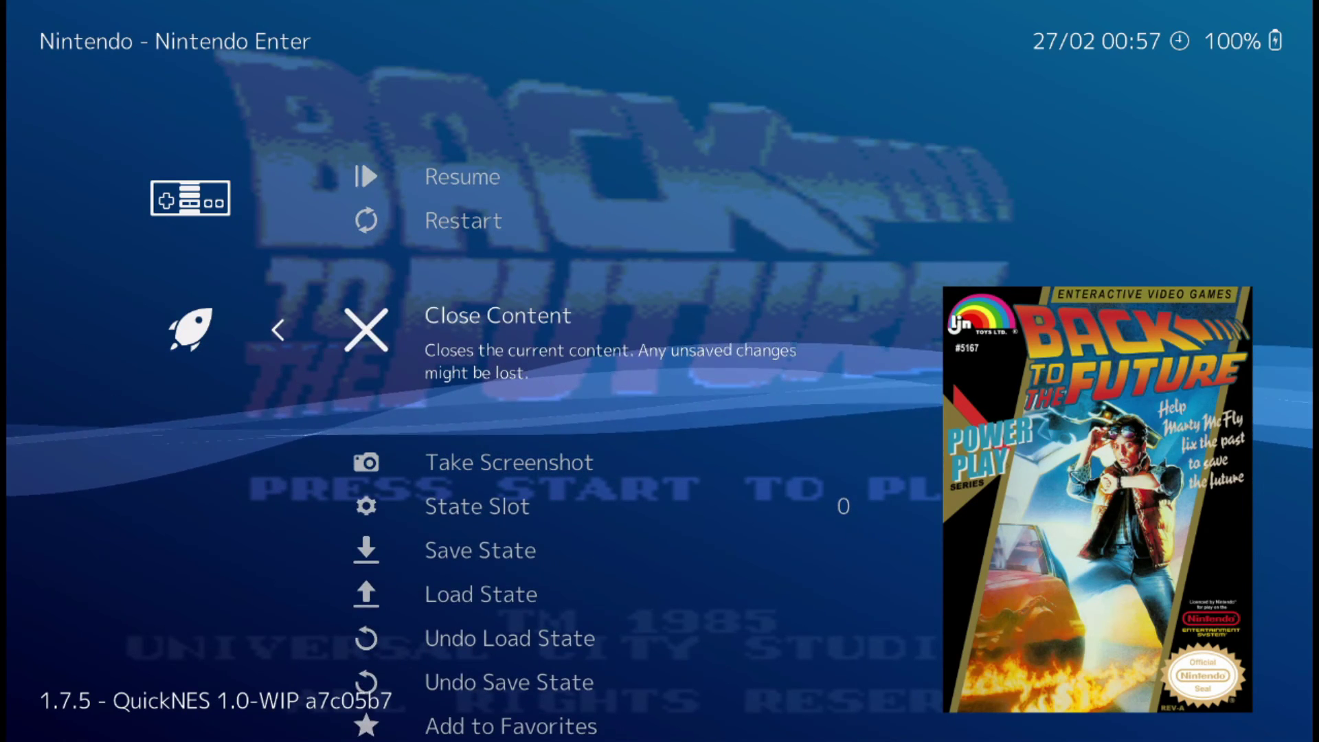
key(Return)
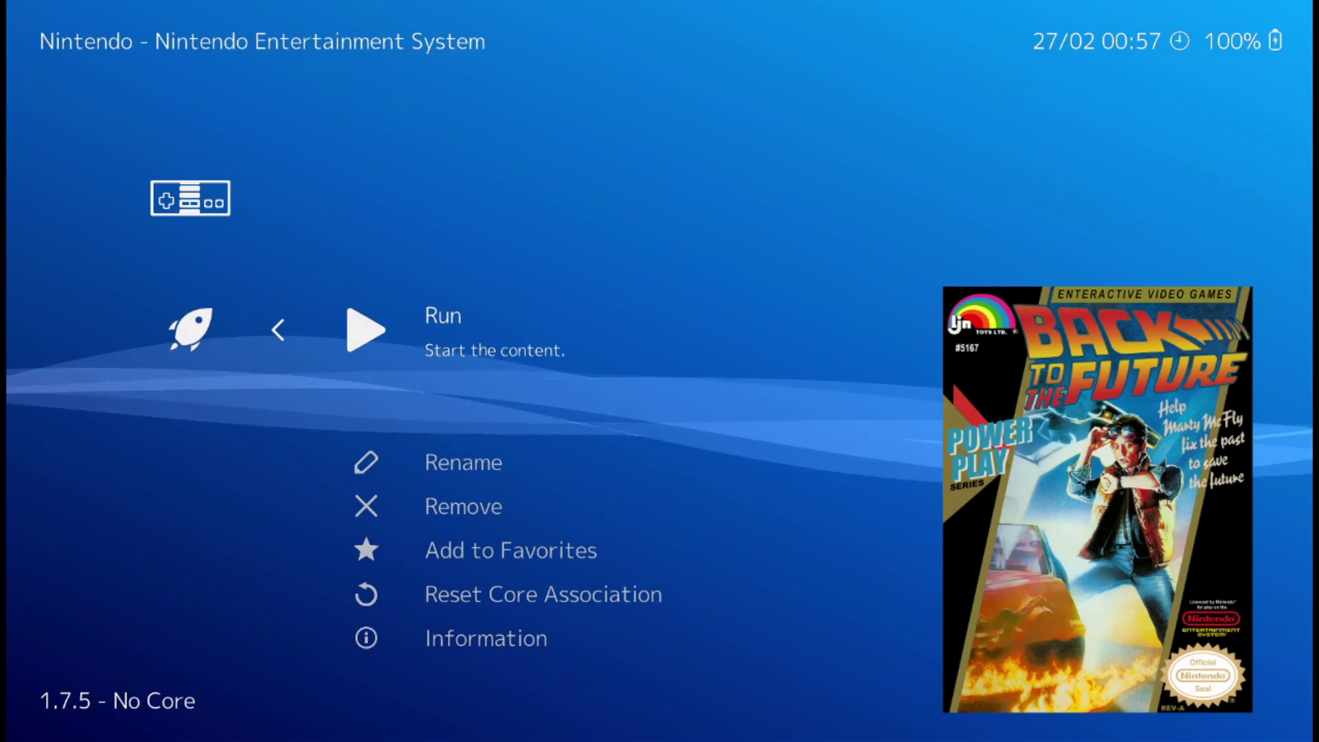
key(BackSpace)
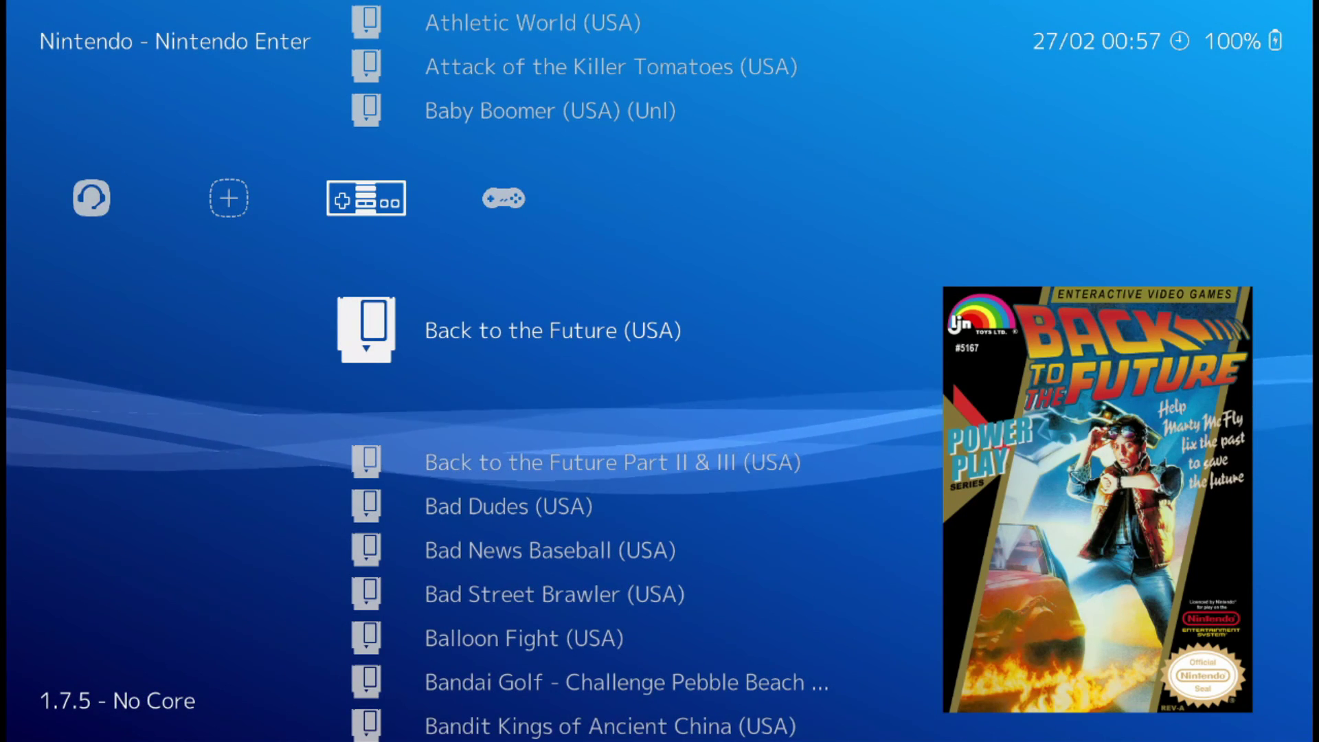
Check the neighbouring Back to the Future entry's box art and glance at the Super Nintendo Entertainment System list
key(Down)
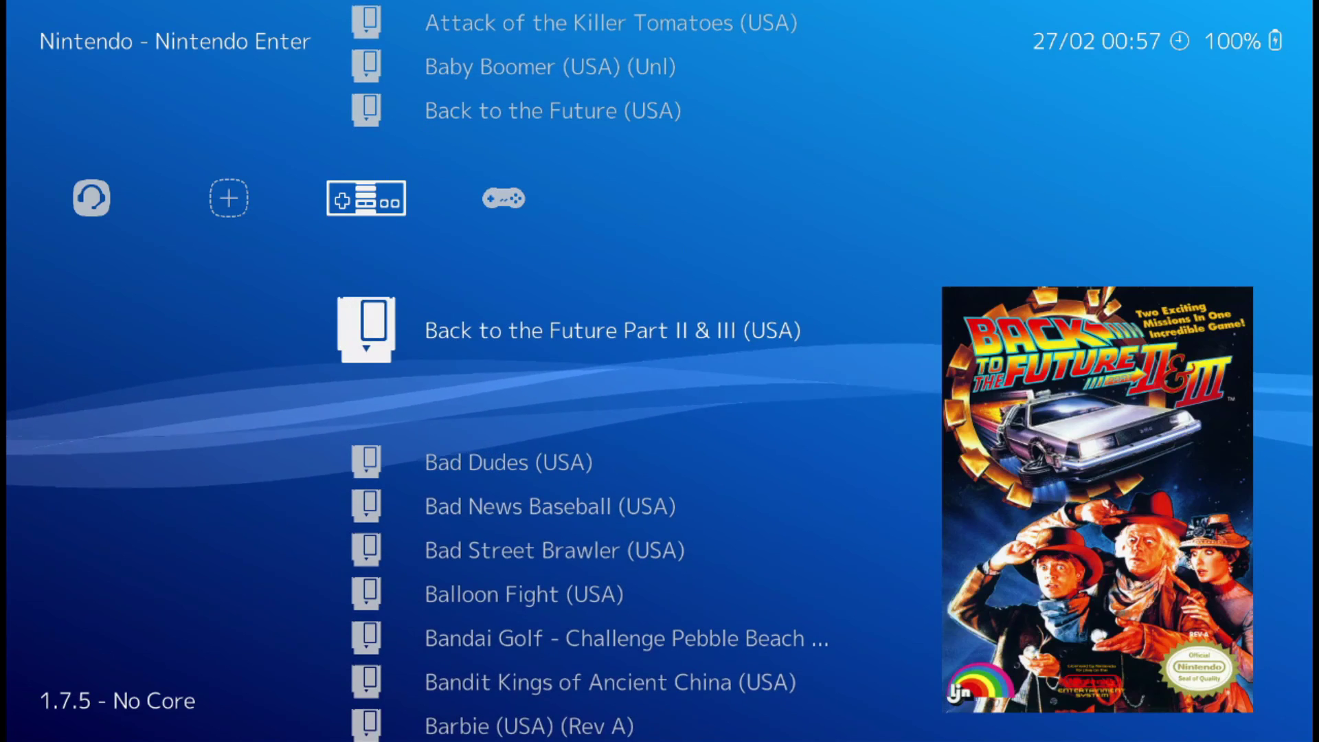
key(Up)
key(Right)
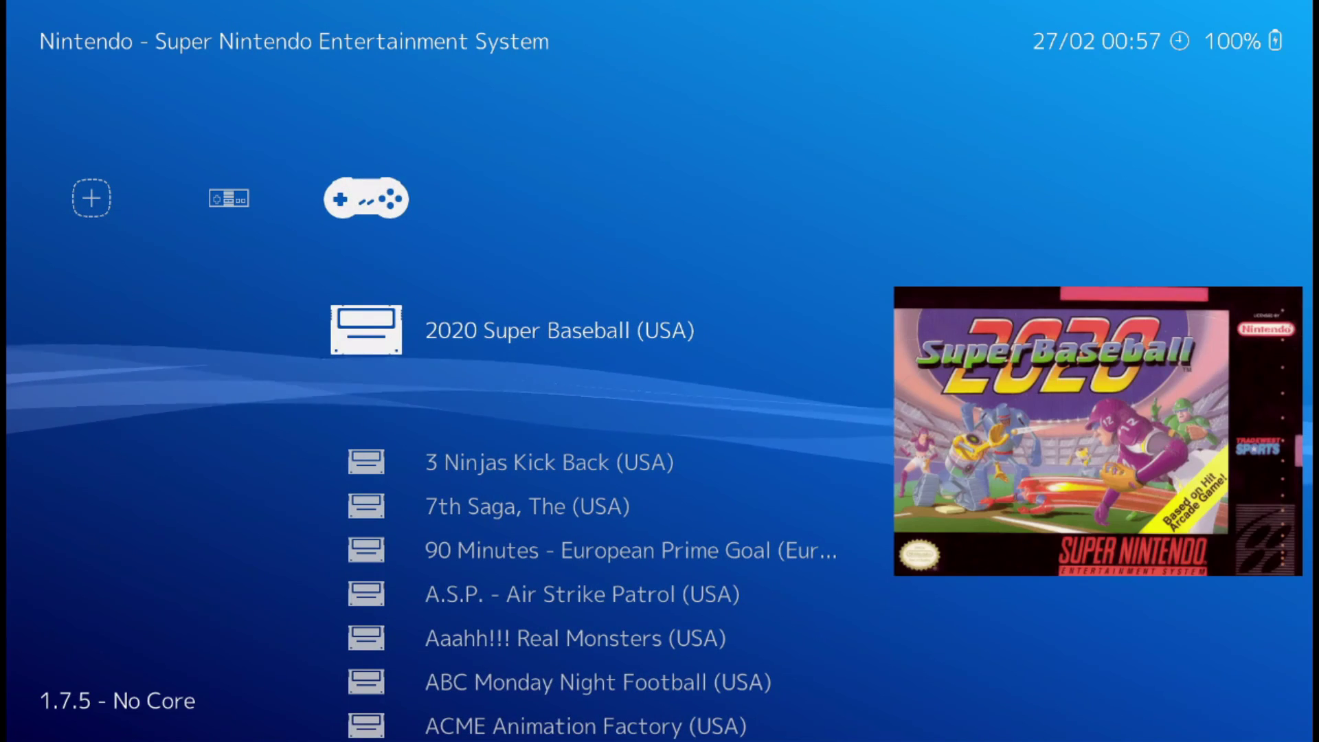
key(Left)
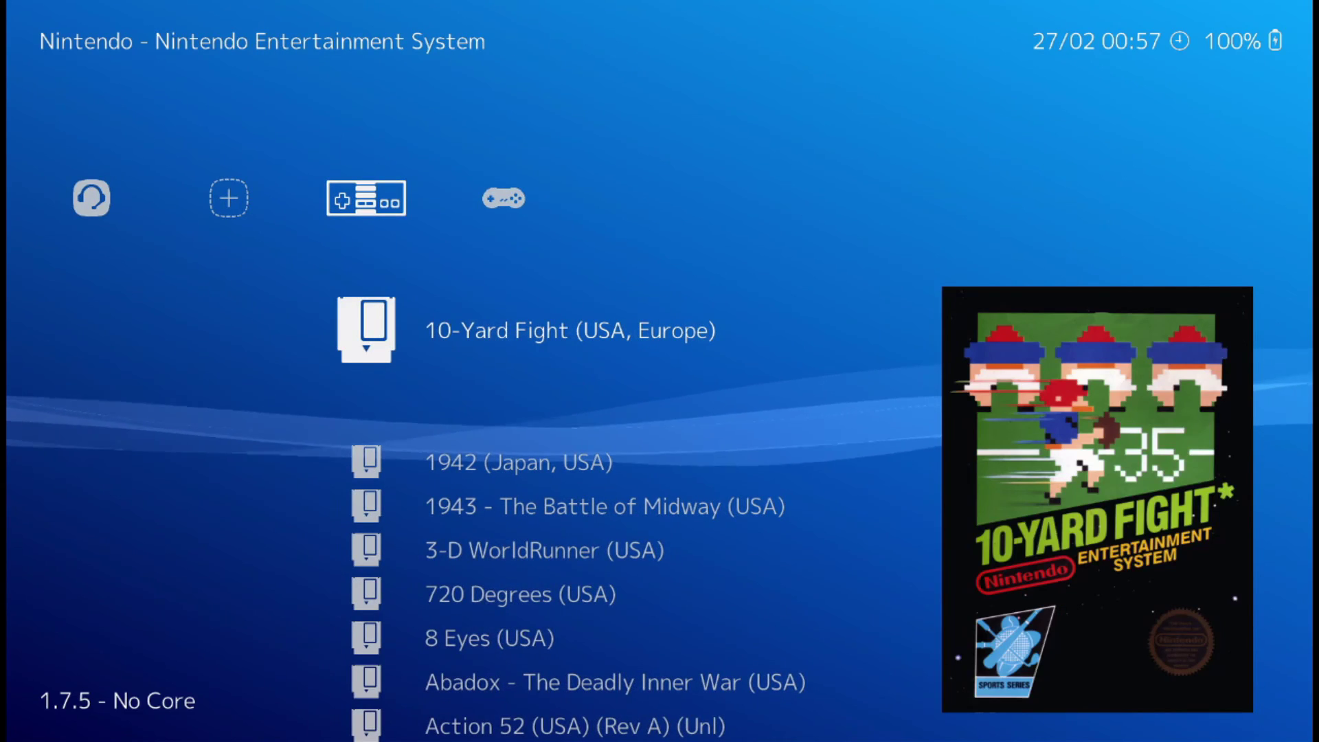
Go back to the Main Menu and highlight the Quit RetroArch entry
key(Left)
key(Left)
key(Left)
key(Left)
key(Left)
key(Left)
key(Left)
key(Left)
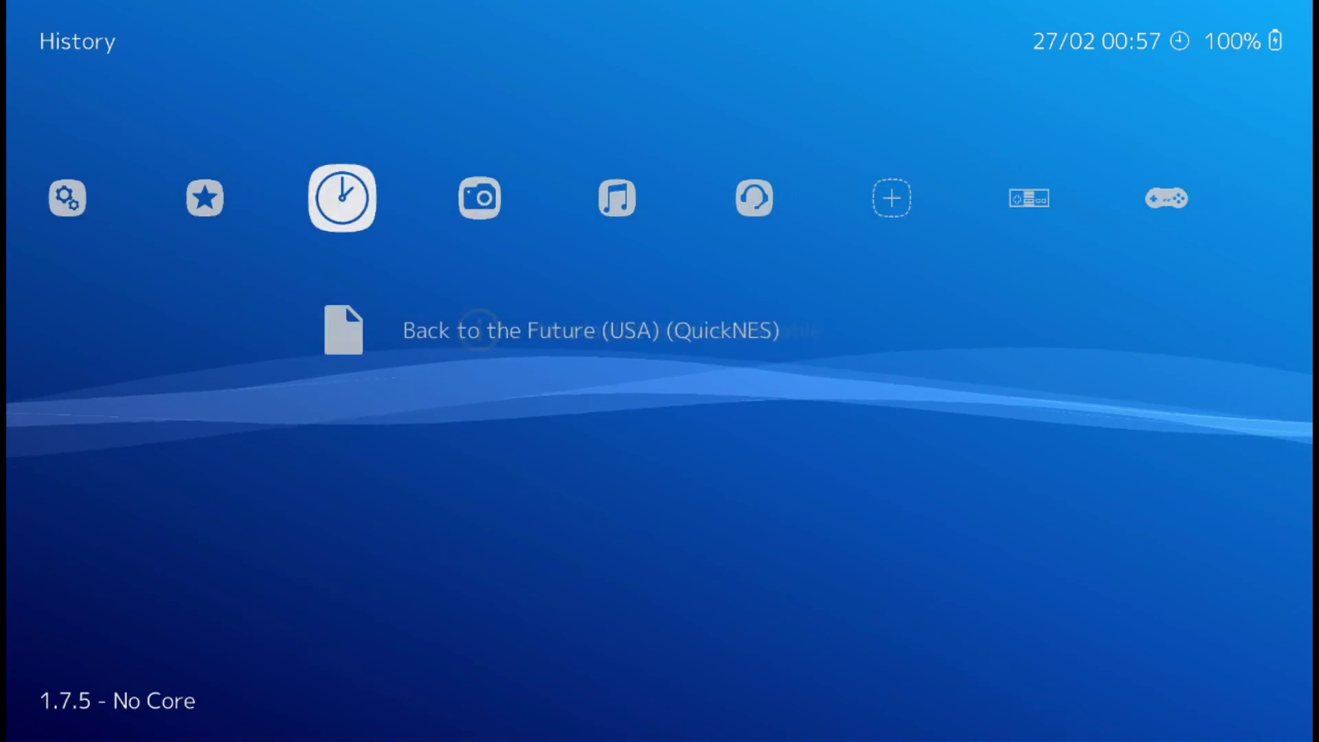
key(Down)
key(Down)
key(Down)
key(Down)
key(Down)
key(Down)
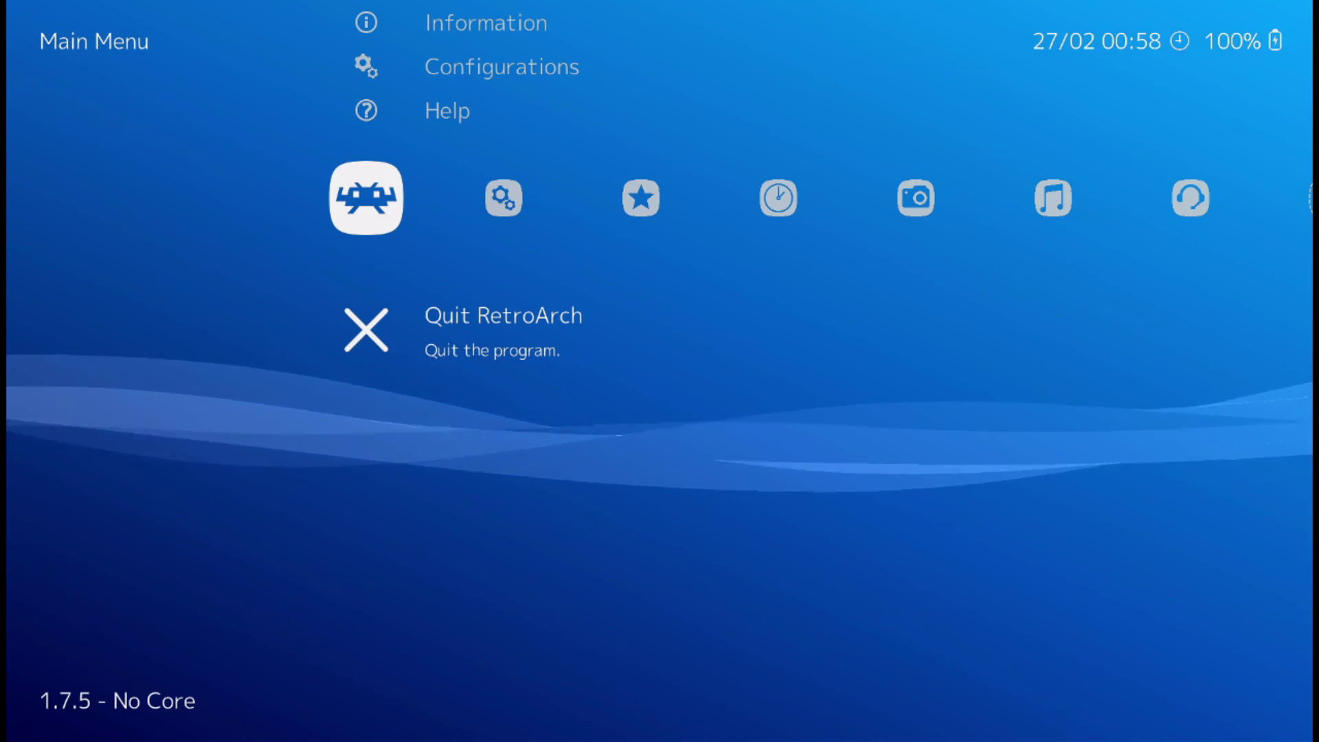
key(Up)
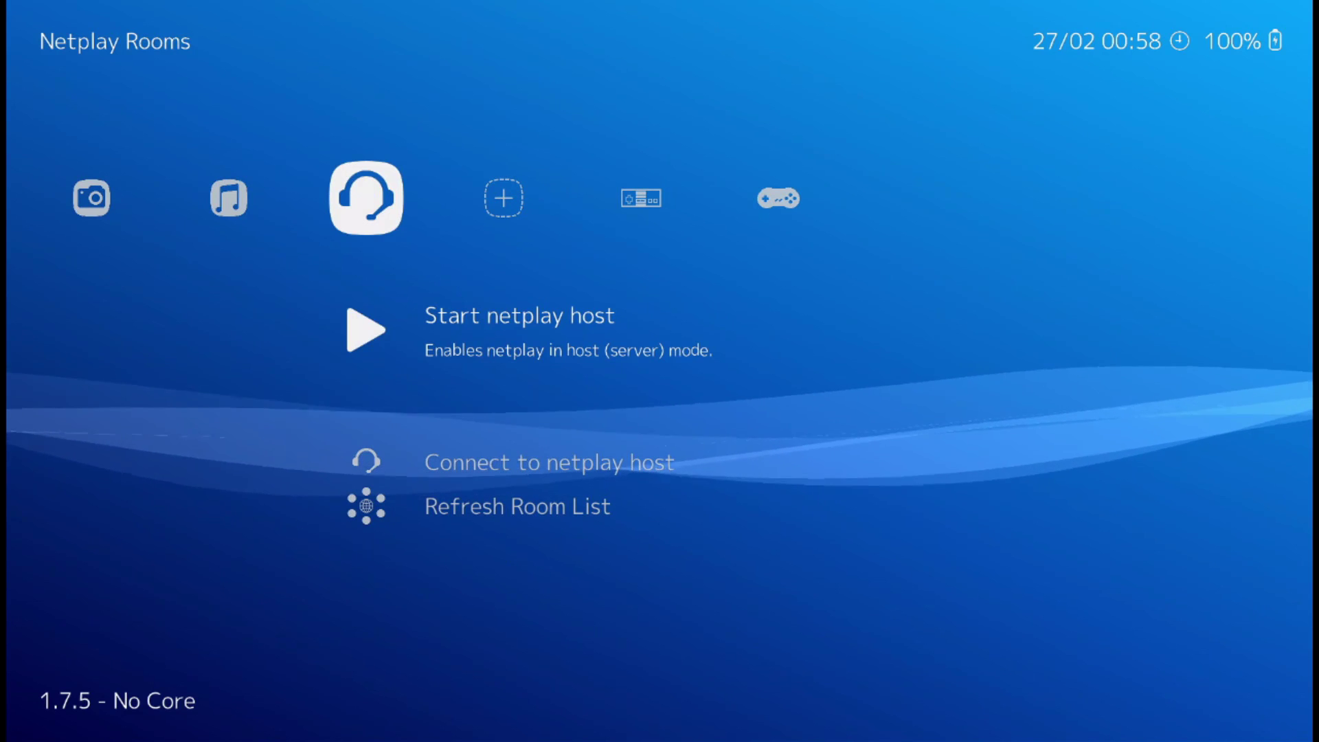
key(Left)
key(Left)
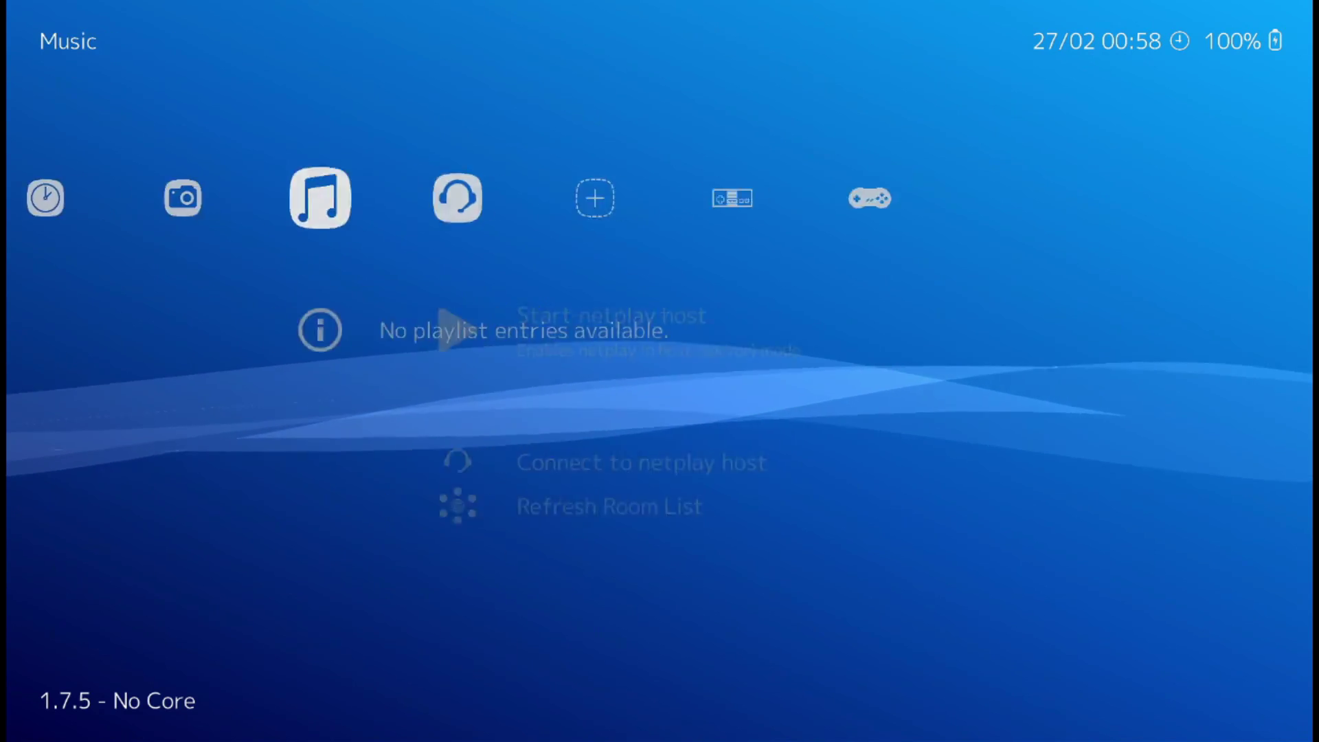